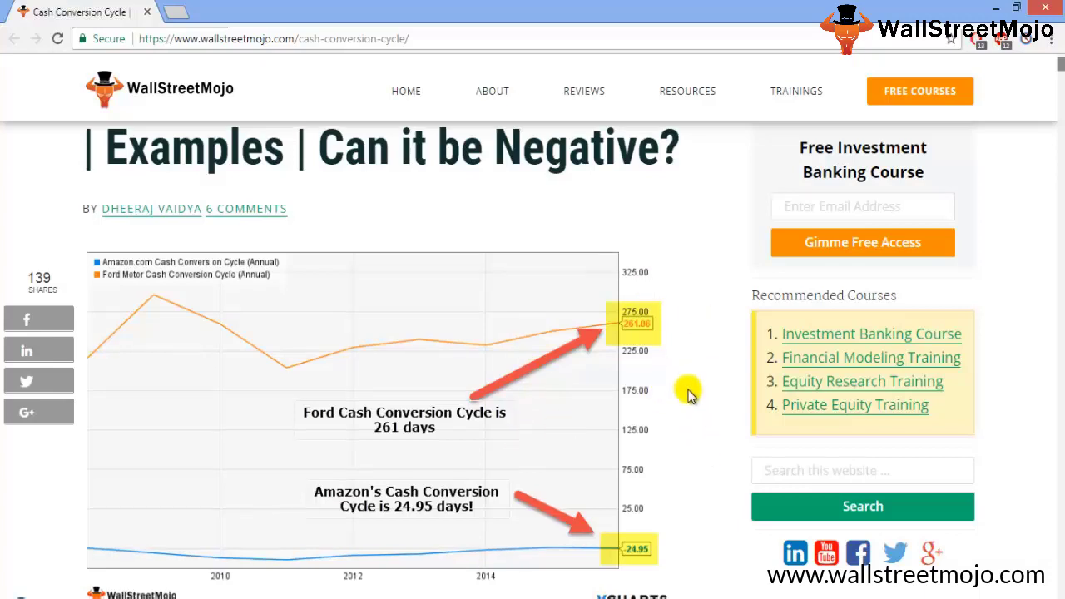
# Step: Read through the Cash Conversion Cycle article from the Amazon and Ford chart past the definition to the formula section
pyautogui.scroll(-1, 687, 391)
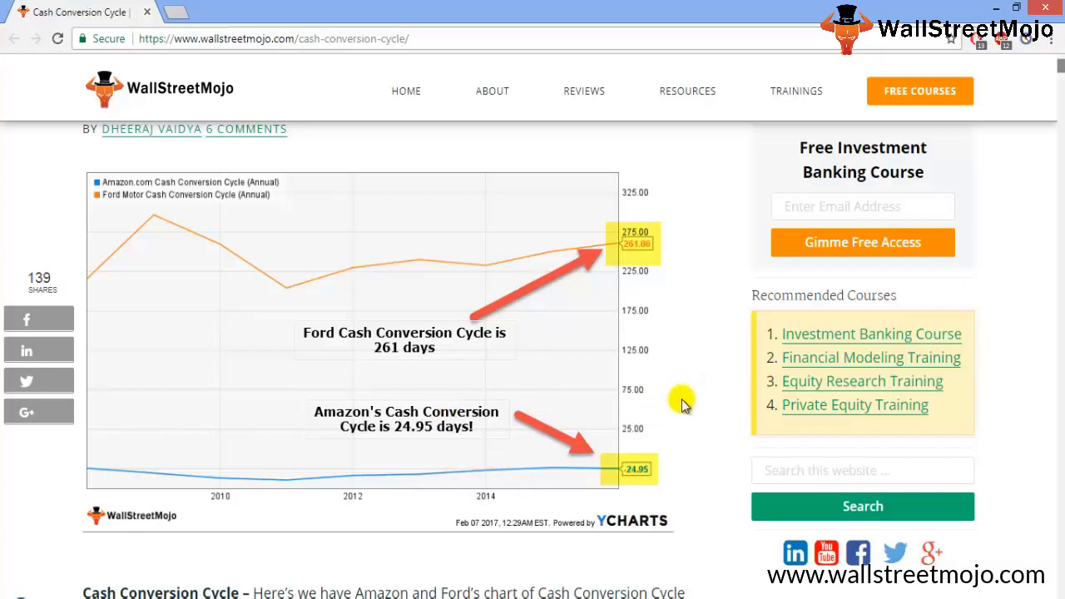
pyautogui.scroll(-4, 687, 391)
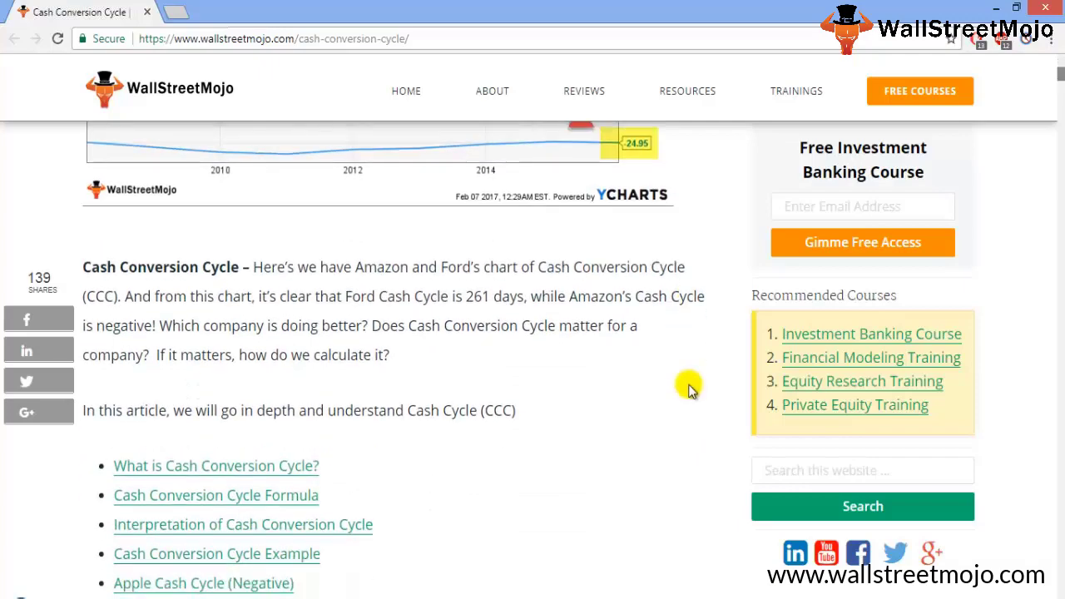
pyautogui.scroll(-10, 687, 391)
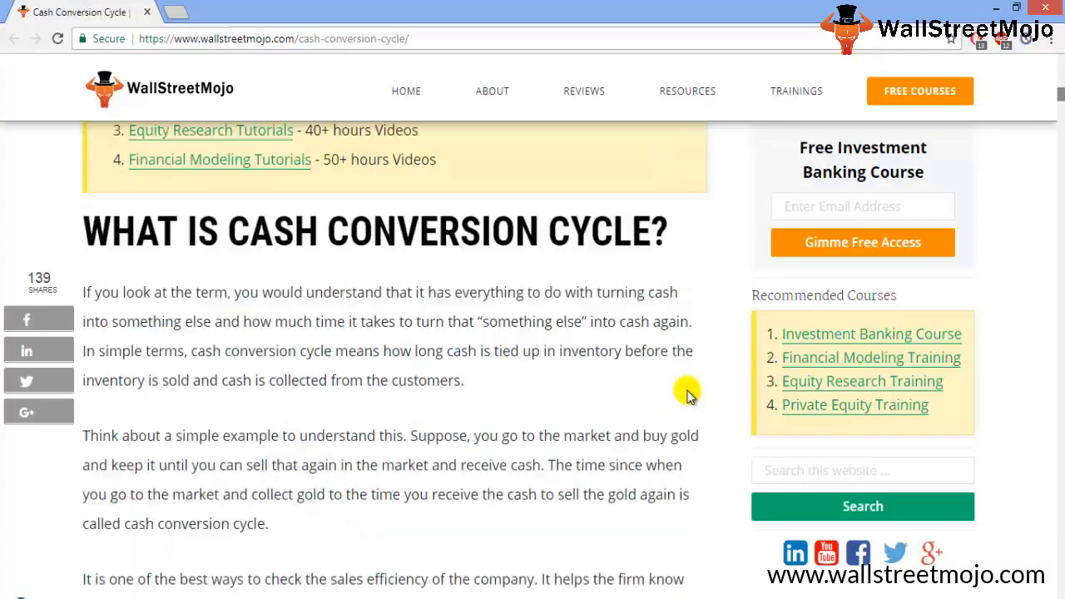
pyautogui.scroll(-2, 687, 391)
pyautogui.scroll(-3, 687, 391)
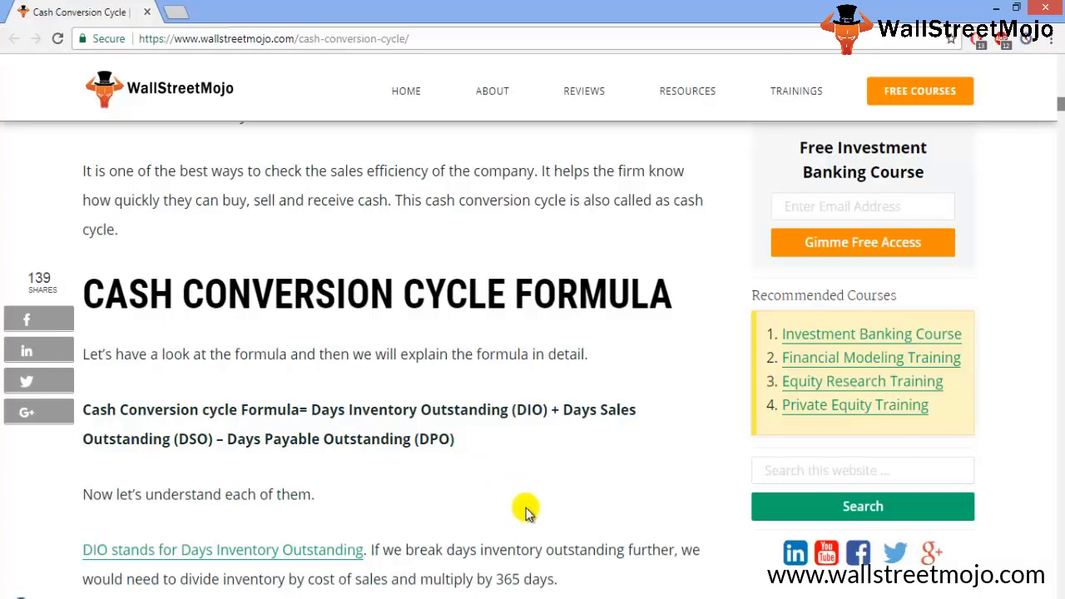
pyautogui.scroll(-1, 545, 469)
pyautogui.scroll(-3, 549, 466)
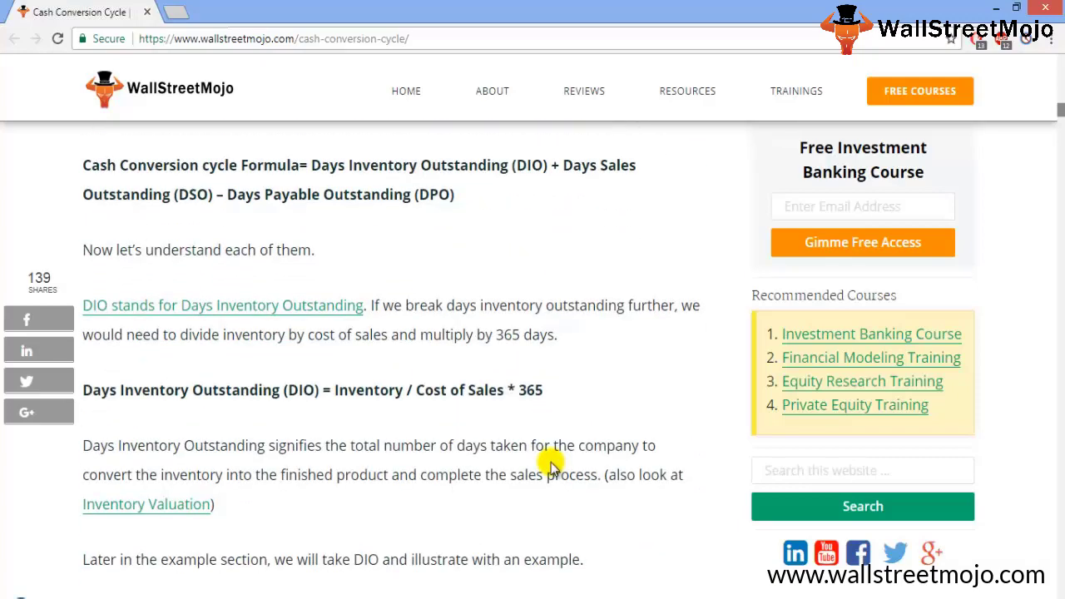
pyautogui.scroll(2, 547, 458)
pyautogui.scroll(-1, 549, 460)
pyautogui.scroll(-1, 552, 463)
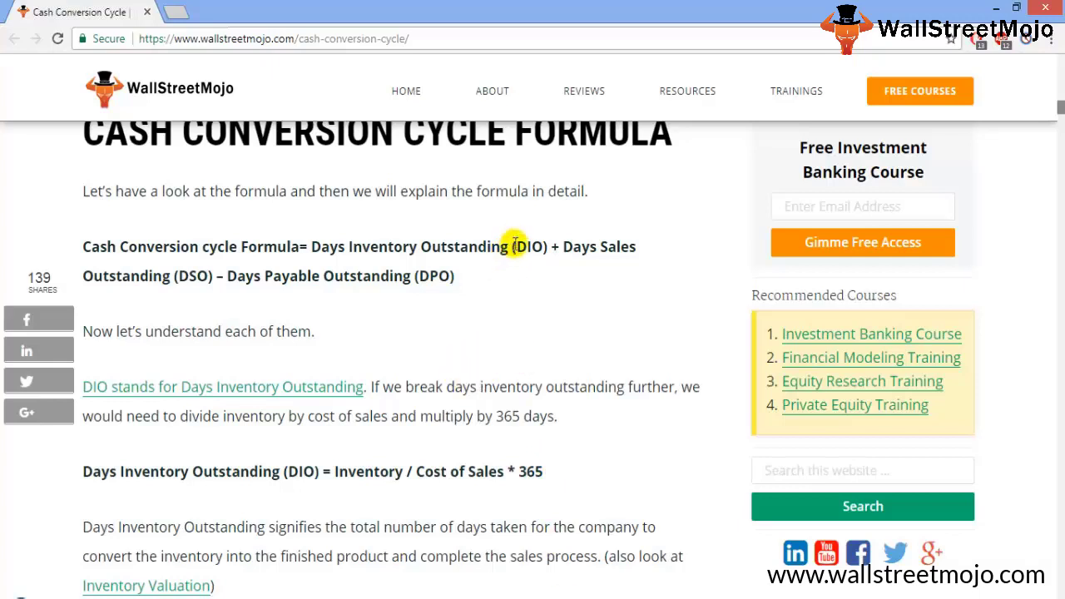
# Step: Examine the cash conversion cycle formula and the Days Inventory Outstanding formula, highlighting Inventory Outstanding, 365 and Days Payable Outstanding
pyautogui.moveTo(511, 247); pyautogui.dragTo(353, 246)
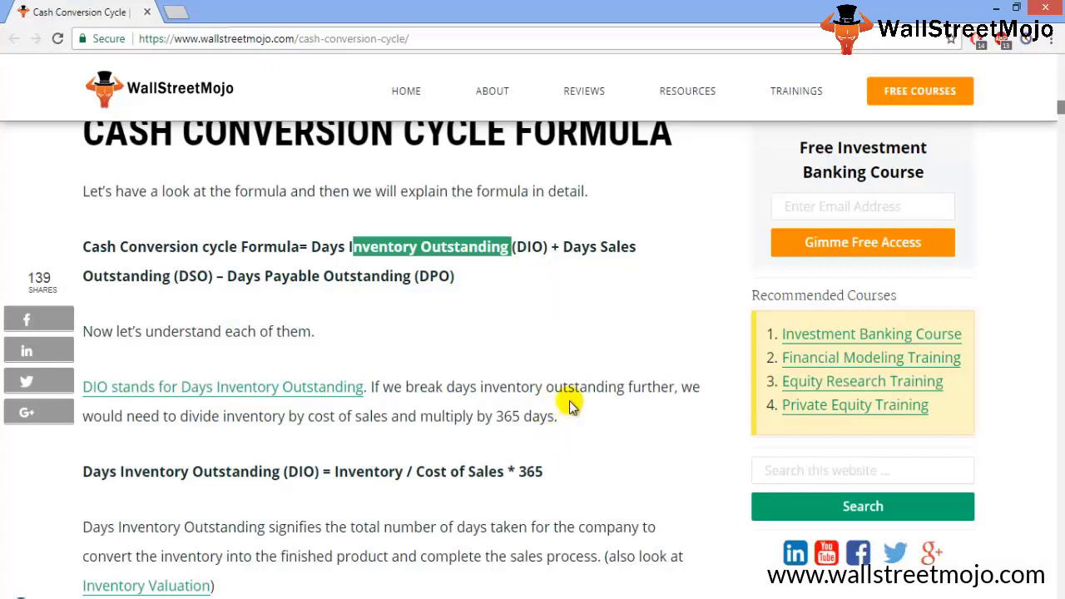
pyautogui.click(599, 407)
pyautogui.scroll(-2, 611, 403)
pyautogui.scroll(1, 559, 439)
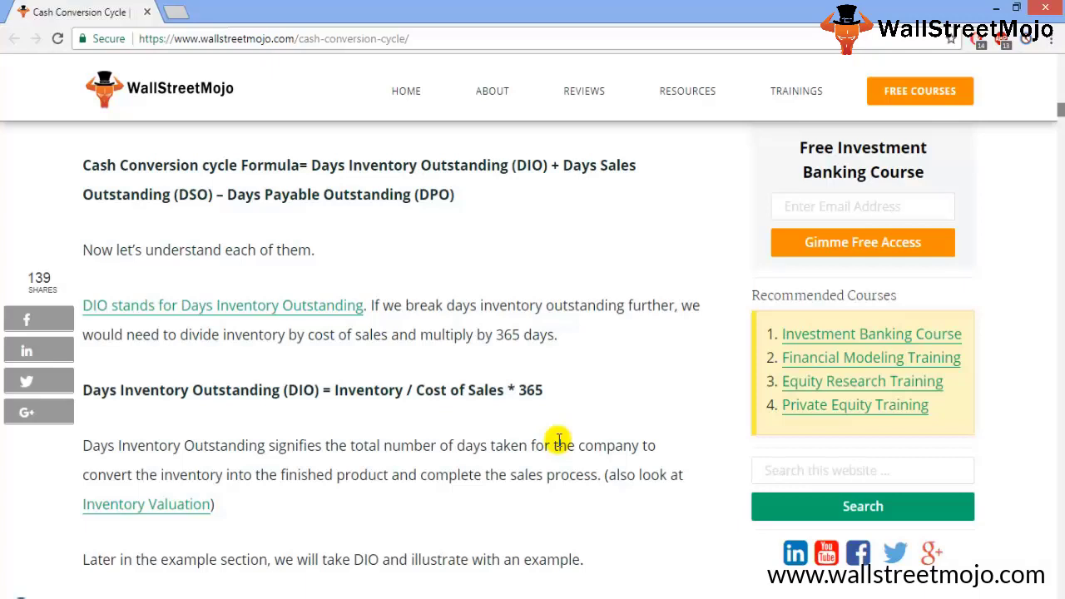
pyautogui.doubleClick(529, 389)
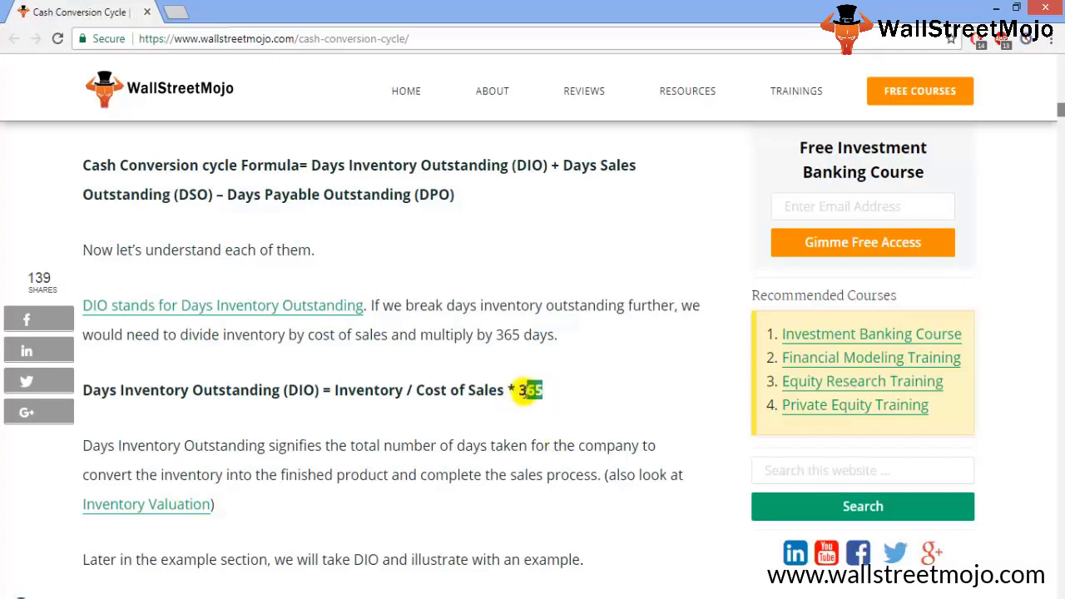
pyautogui.scroll(-1, 578, 376)
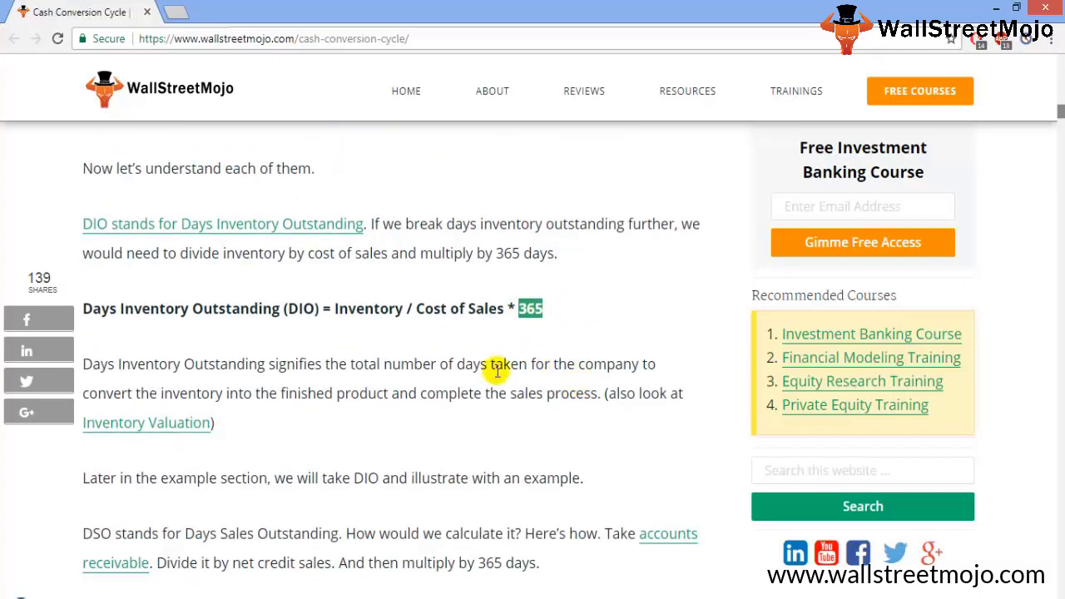
pyautogui.scroll(1, 498, 374)
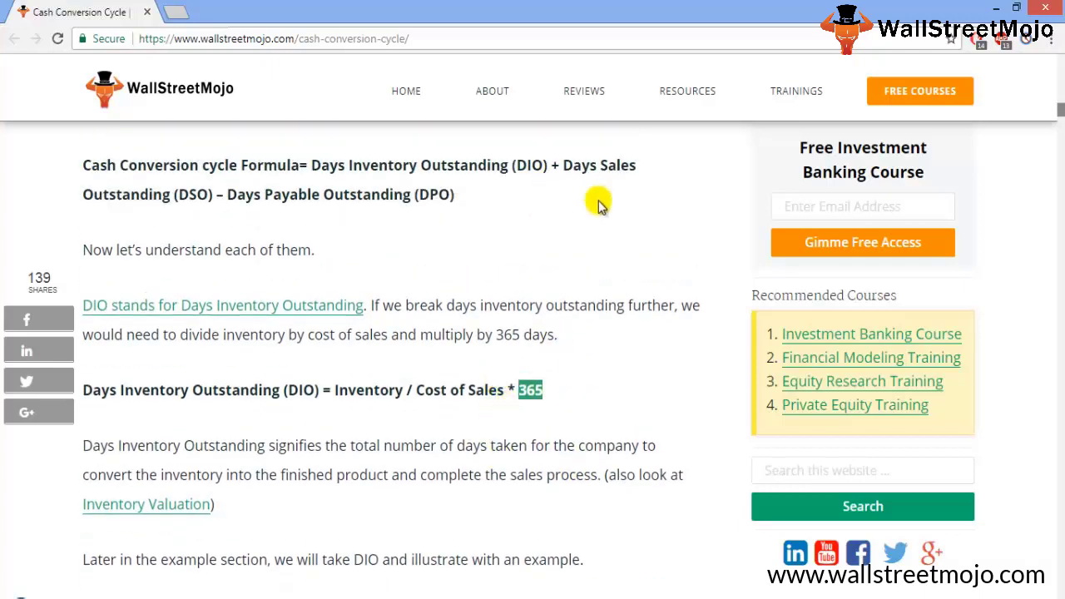
pyautogui.moveTo(227, 194); pyautogui.dragTo(392, 192)
pyautogui.click(504, 204)
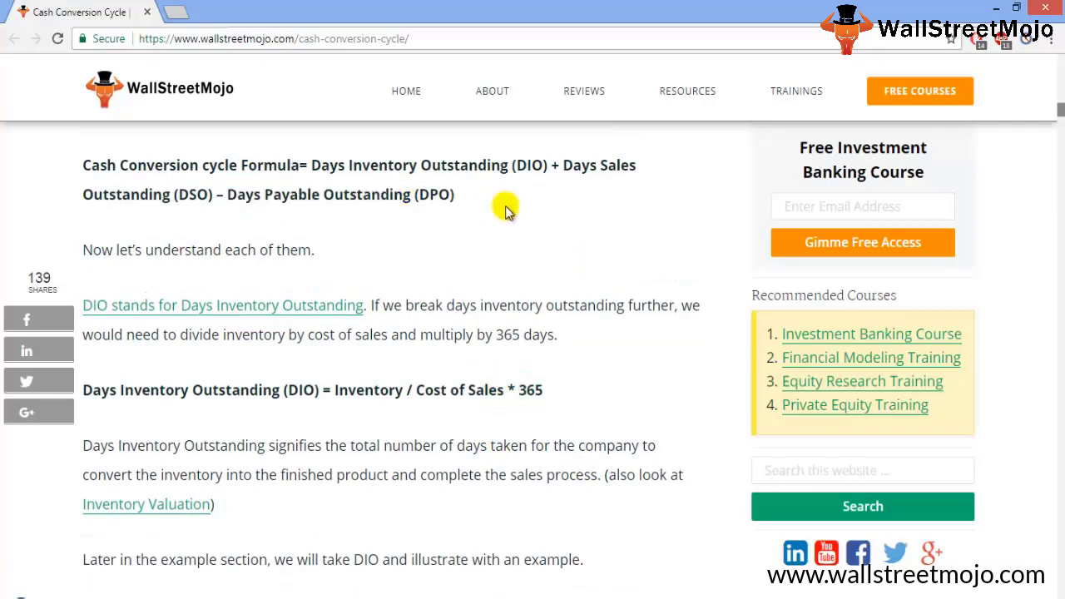
# Step: Compare the inventory term of the main formula with the DIO formula, highlighting parts of Inventory Outstanding and Cost of Sales
pyautogui.scroll(-1, 517, 226)
pyautogui.scroll(-1, 518, 250)
pyautogui.scroll(3, 475, 262)
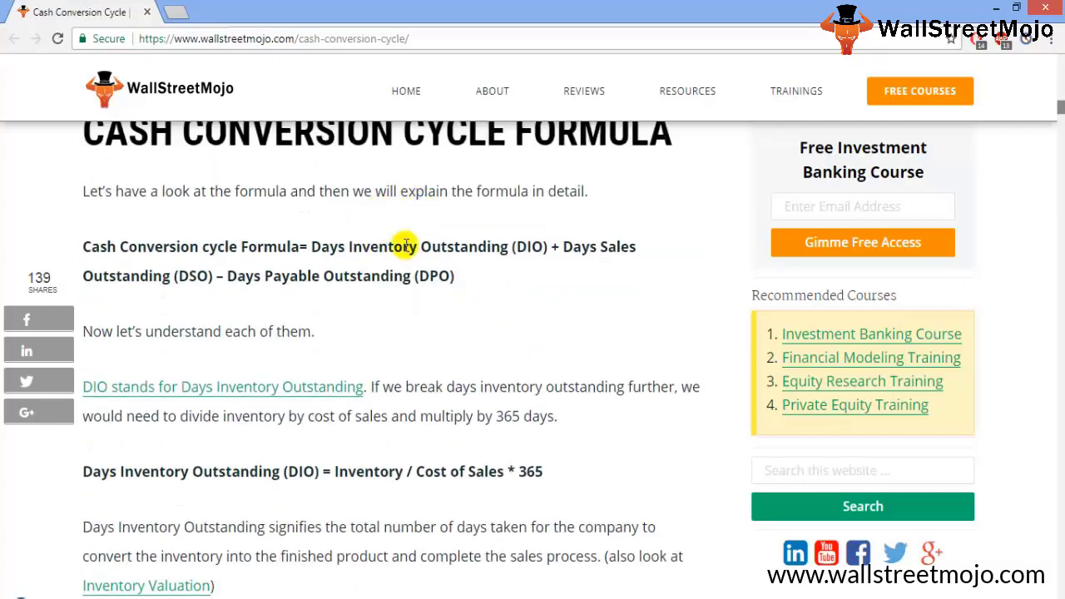
pyautogui.moveTo(388, 246); pyautogui.dragTo(441, 248)
pyautogui.click(519, 303)
pyautogui.moveTo(504, 473); pyautogui.dragTo(433, 472)
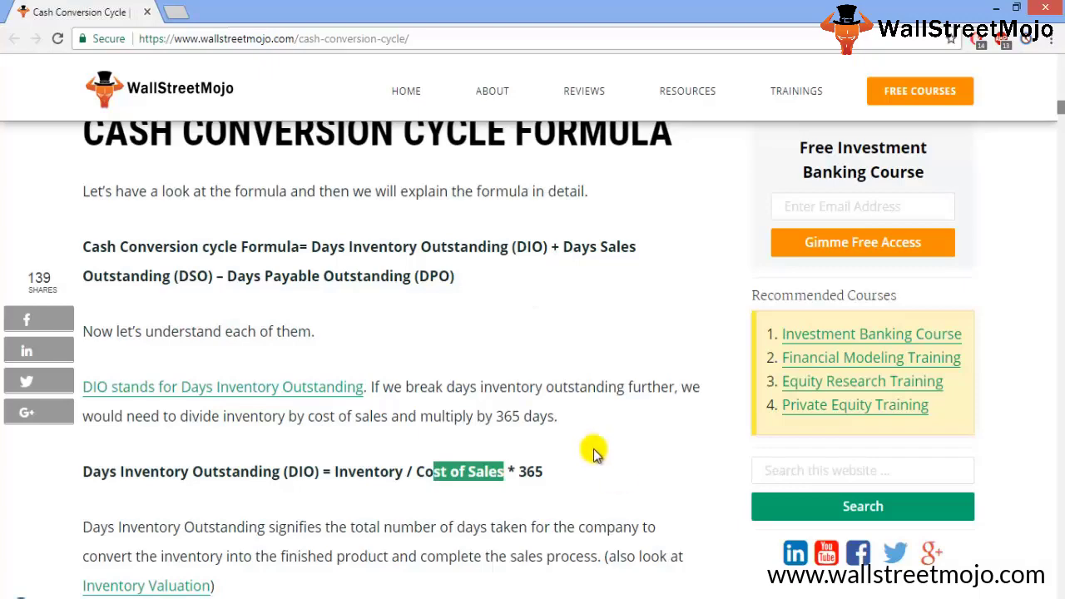
pyautogui.click(624, 452)
# Step: Read the Days Sales Outstanding and Days Payable Outstanding formulas, and review the overall cash conversion cycle formula again
pyautogui.scroll(-5, 625, 452)
pyautogui.scroll(2, 626, 452)
pyautogui.scroll(-2, 625, 452)
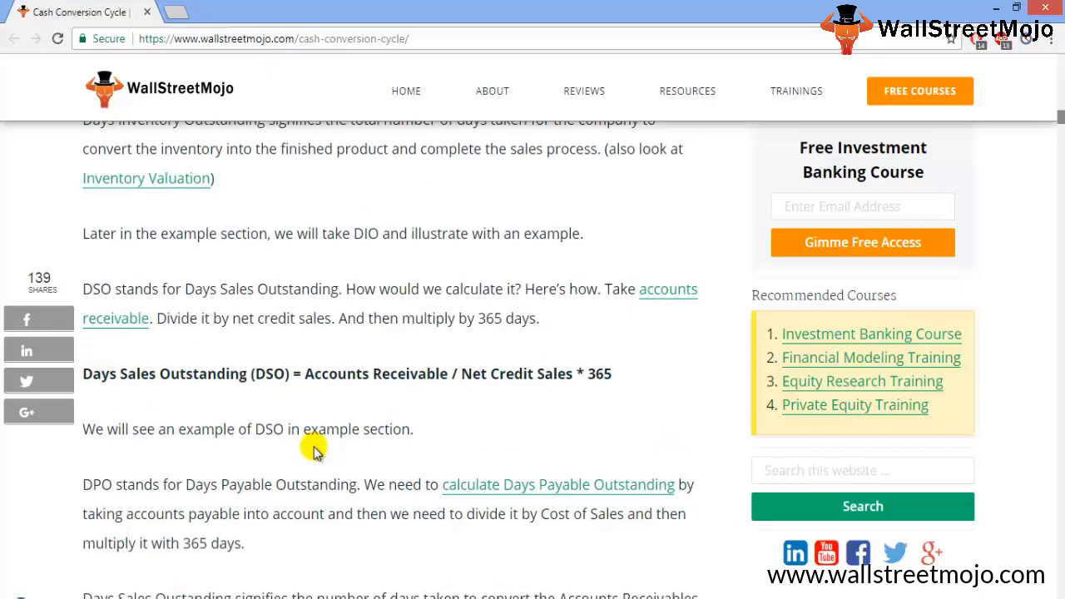
pyautogui.scroll(1, 314, 450)
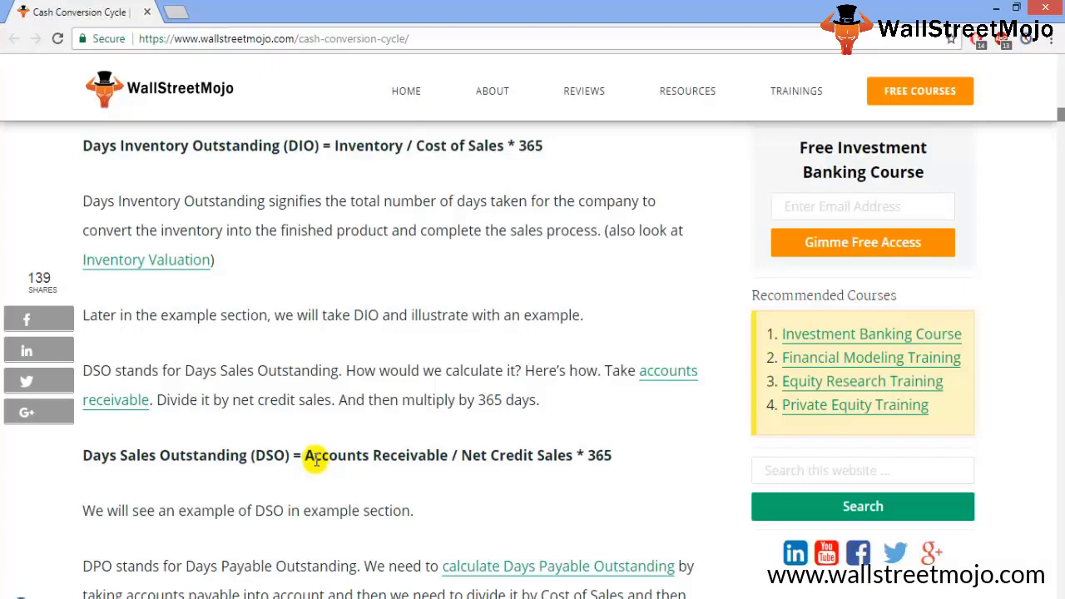
pyautogui.scroll(-4, 316, 462)
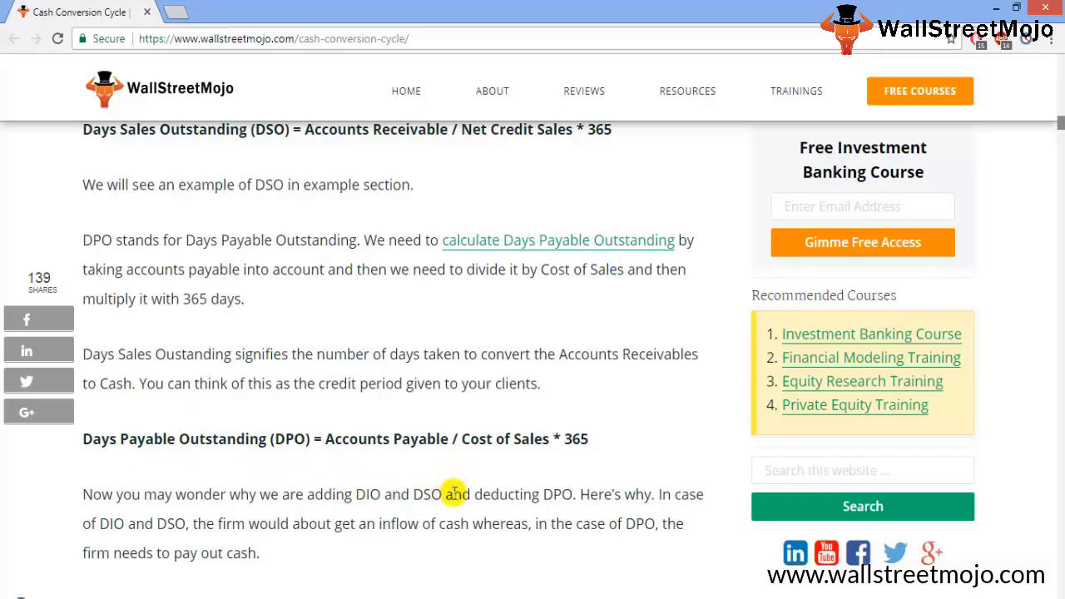
pyautogui.scroll(7, 454, 472)
pyautogui.scroll(3, 431, 481)
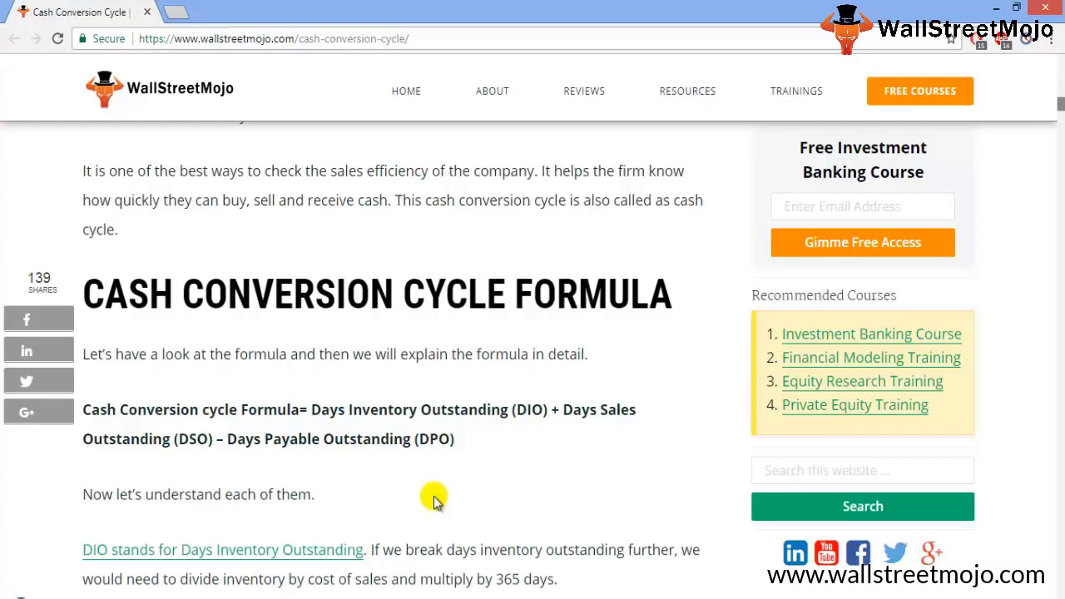
pyautogui.scroll(-2, 433, 498)
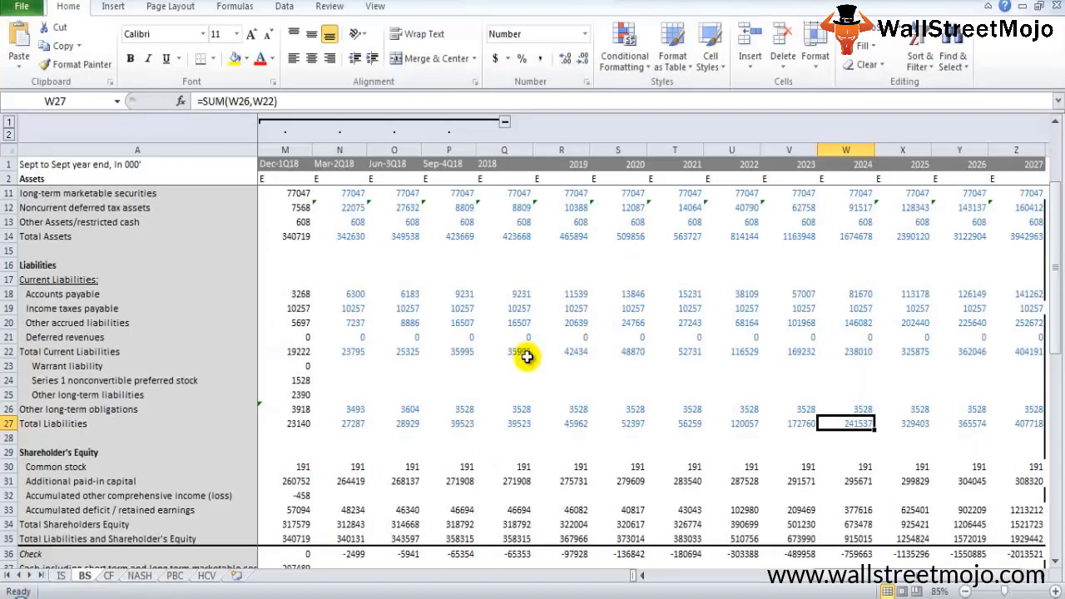
# Step: Switch to Excel, create a new blank workbook and select cell E5
pyautogui.hotkey('ctrl', 'n')
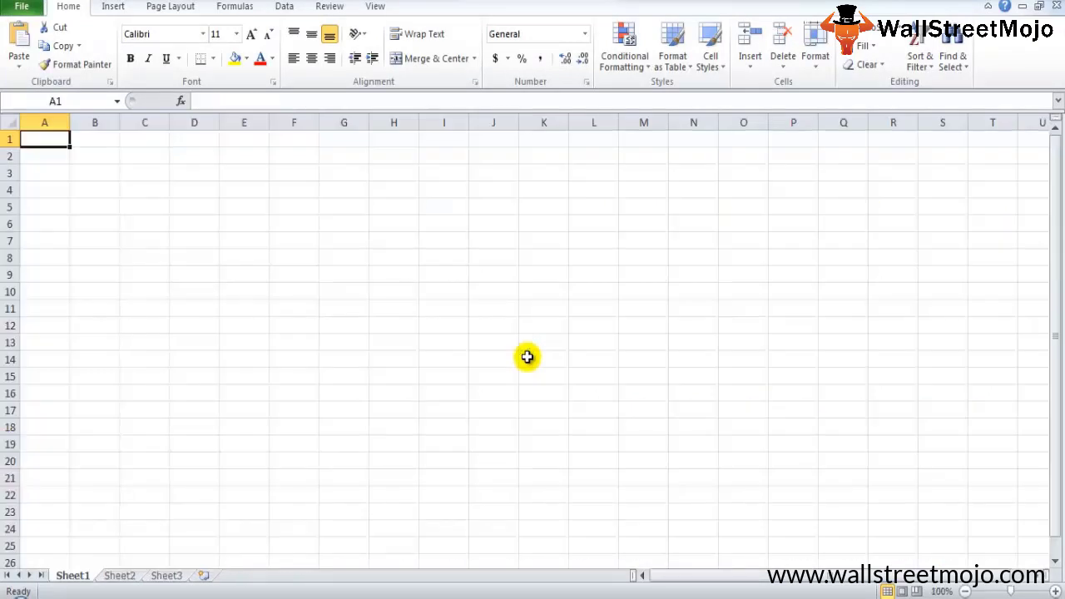
pyautogui.press('Down')
pyautogui.press('Down')
pyautogui.press('Down')
pyautogui.press('Down')
pyautogui.press('Right')
pyautogui.press('Right')
pyautogui.press('Right')
pyautogui.press('Right')
pyautogui.write('Day')
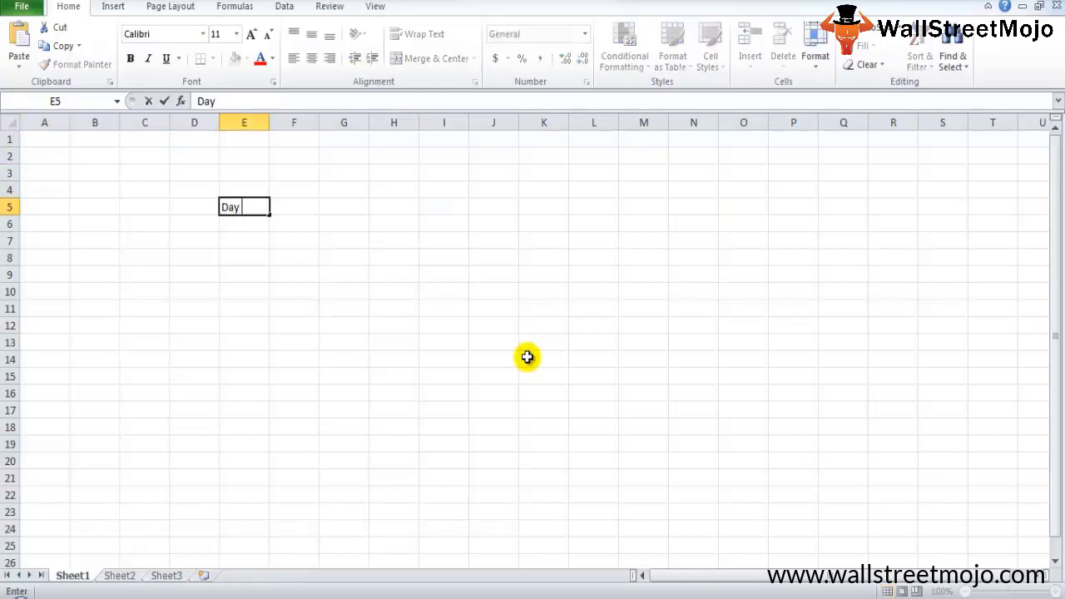
pyautogui.write('s')
pyautogui.press('BackSpace')
pyautogui.press('BackSpace')
pyautogui.press('BackSpace')
pyautogui.press('BackSpace')
# Step: Enter the label "Inventory days" in cell E5
pyautogui.write('Invesn')
pyautogui.press('BackSpace')
pyautogui.press('BackSpace')
pyautogui.write('ntory days')
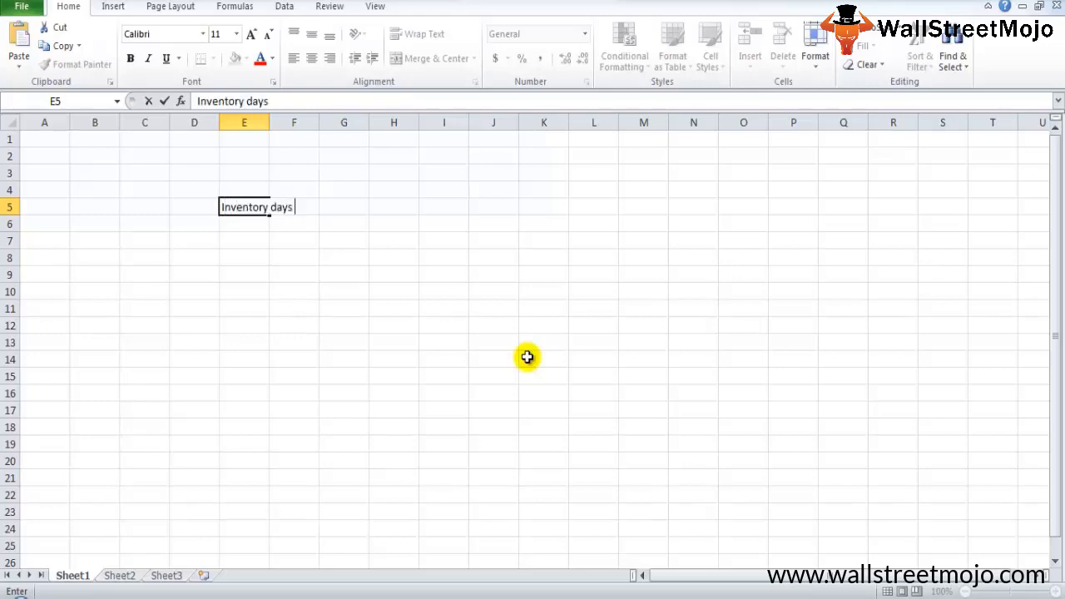
pyautogui.press('Return')
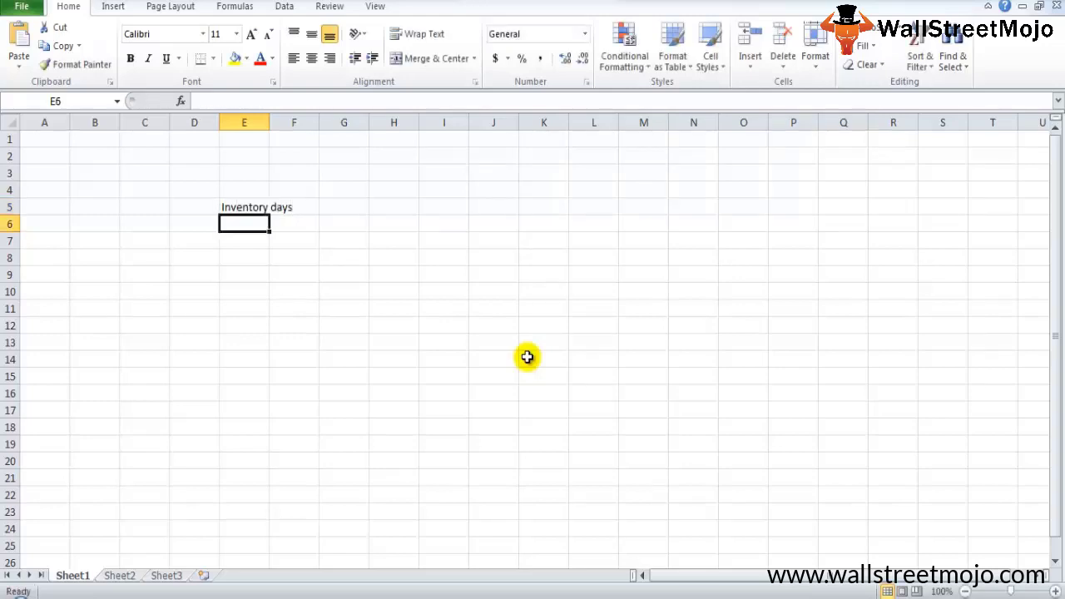
# Step: Enter the label "Receivable days" in cell E6, below the inventory label
pyautogui.write('Rece')
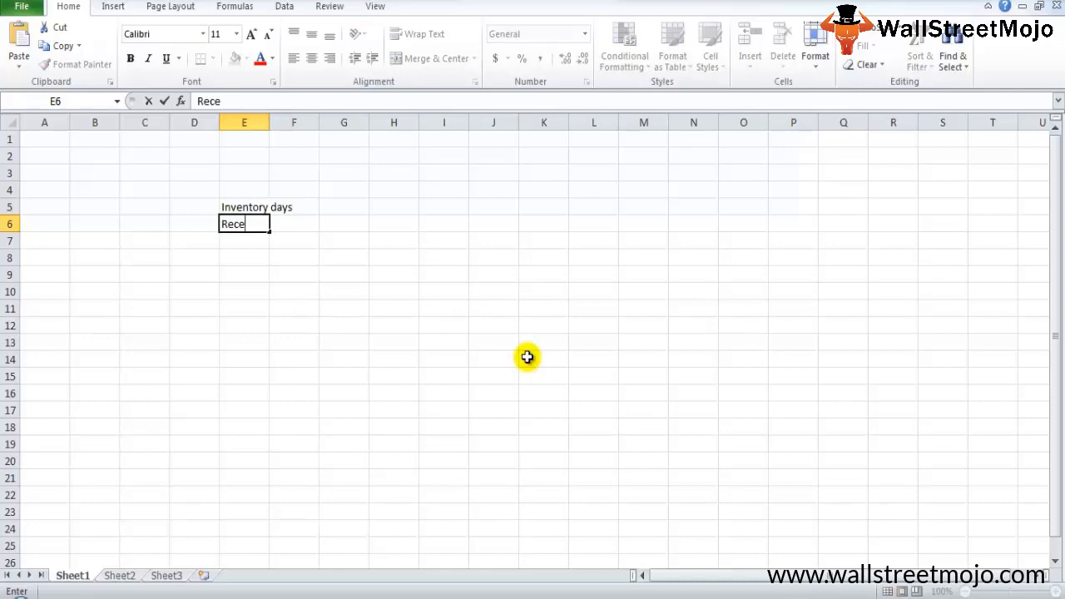
pyautogui.write('ivable ')
pyautogui.write('d')
pyautogui.press('BackSpace')
pyautogui.write('days')
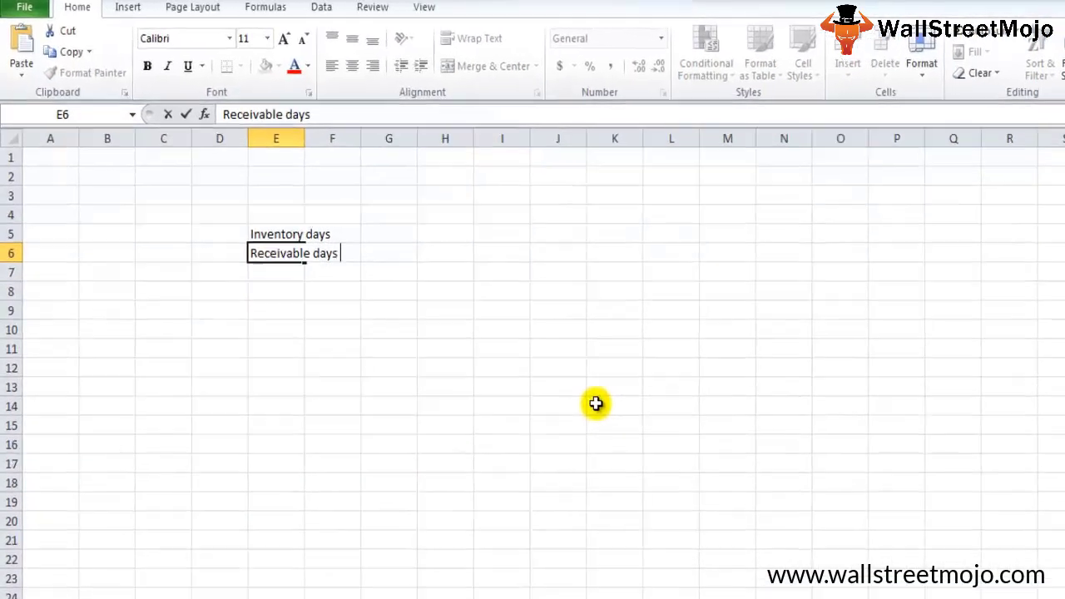
pyautogui.press('Return')
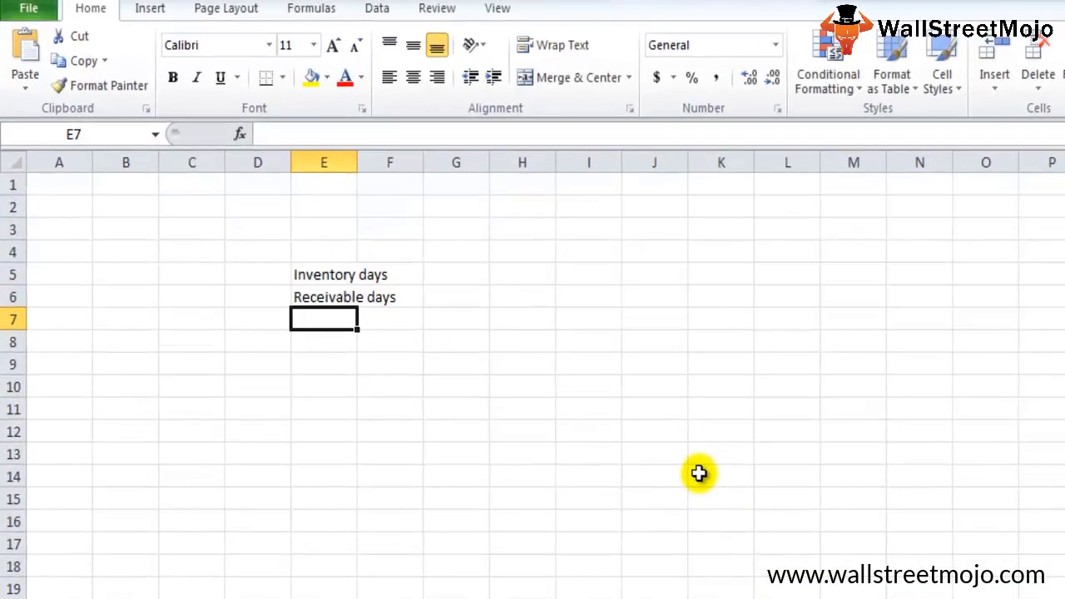
# Step: Enter the label "Payable days" in cell E7, below the receivable label
pyautogui.write('Payav')
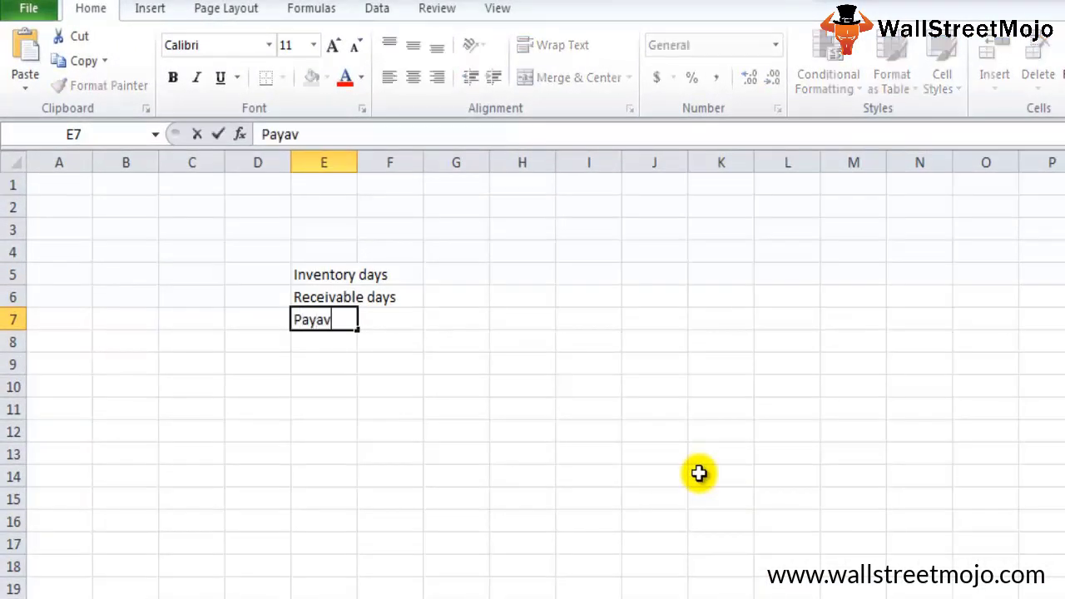
pyautogui.press('BackSpace')
pyautogui.write('ble dat')
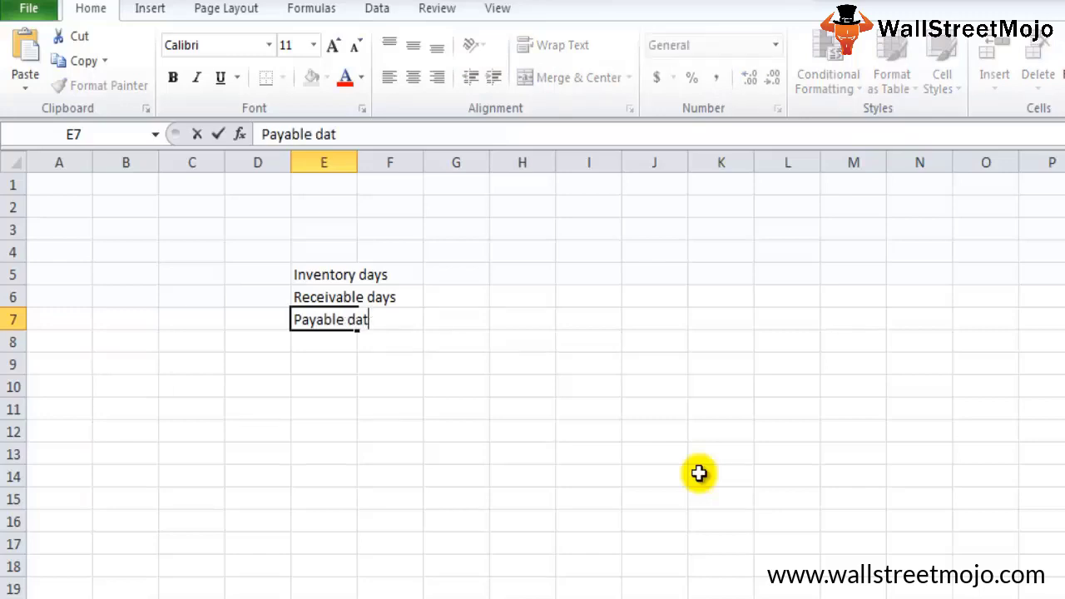
pyautogui.press('BackSpace')
pyautogui.write('ys')
pyautogui.press('Return')
# Step: Enter the label "CCC" in cell E9, leaving one blank row below the payable label
pyautogui.press('Return')
pyautogui.press('Return')
pyautogui.press('Up')
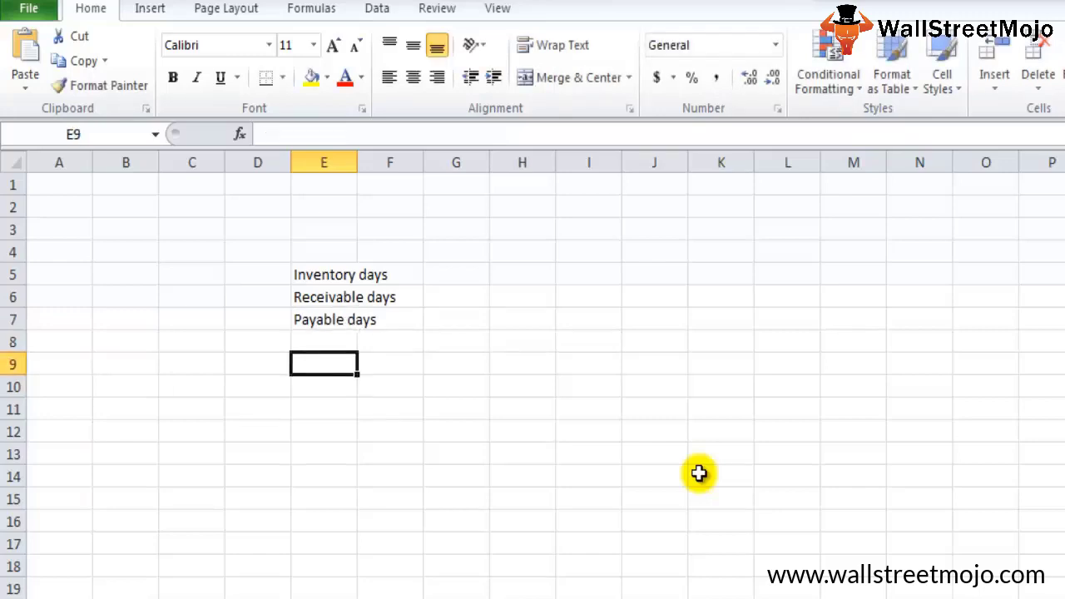
pyautogui.write('CCC')
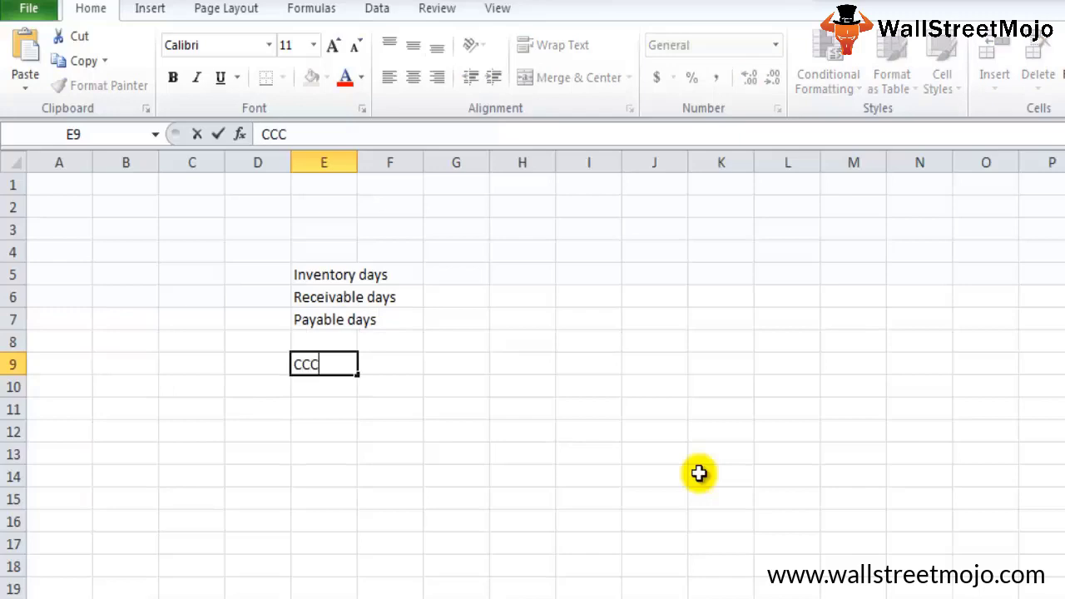
pyautogui.press('Return')
pyautogui.press('Up')
pyautogui.press('Right')
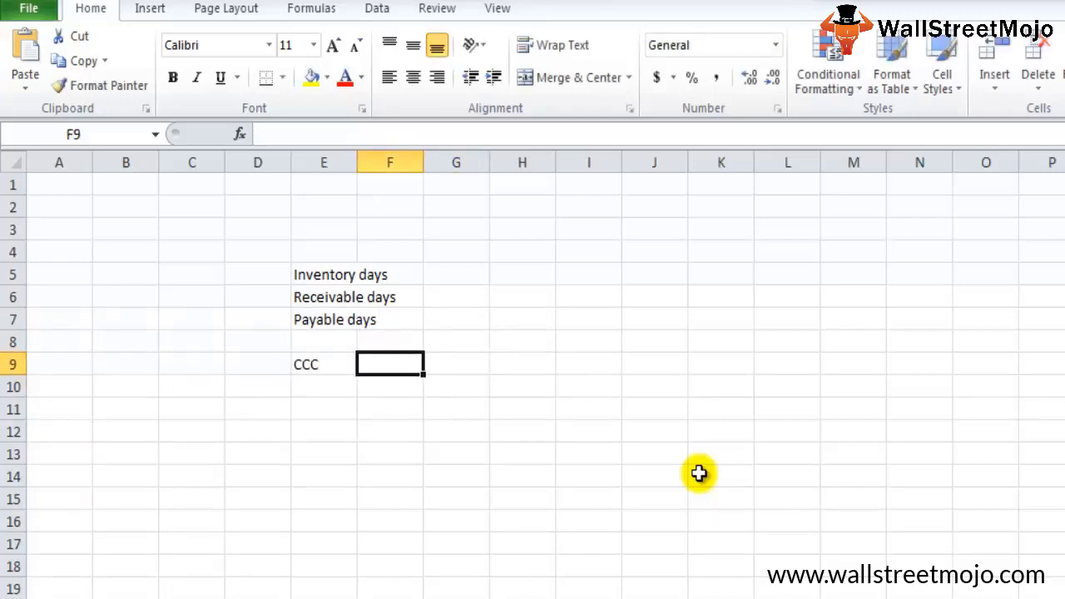
pyautogui.press('Left')
pyautogui.press('F2')
pyautogui.press('Return')
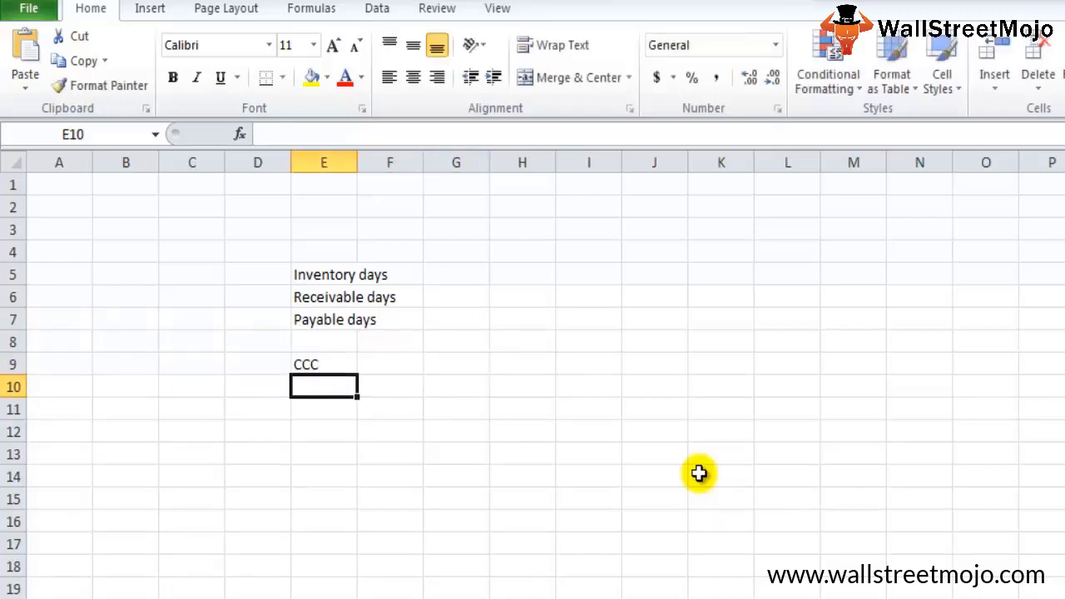
pyautogui.press('Up')
pyautogui.press('Right')
pyautogui.write('in')
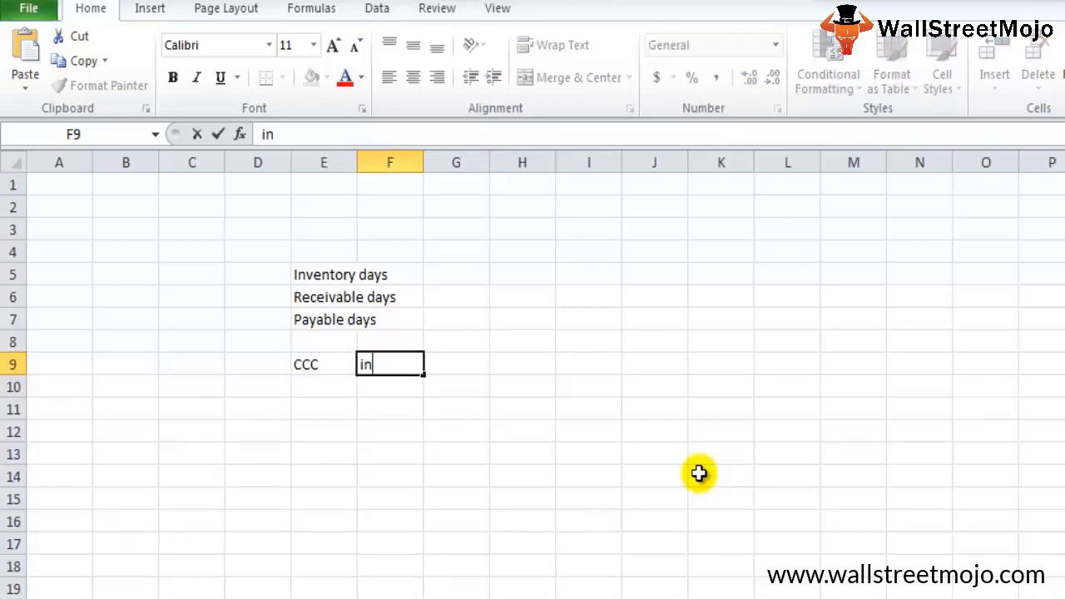
pyautogui.press('BackSpace')
pyautogui.press('BackSpace')
# Step: Move the "Receivable days" label from cell E6 to cell F5, beside the inventory label
pyautogui.press('Up')
pyautogui.press('Up')
pyautogui.press('Up')
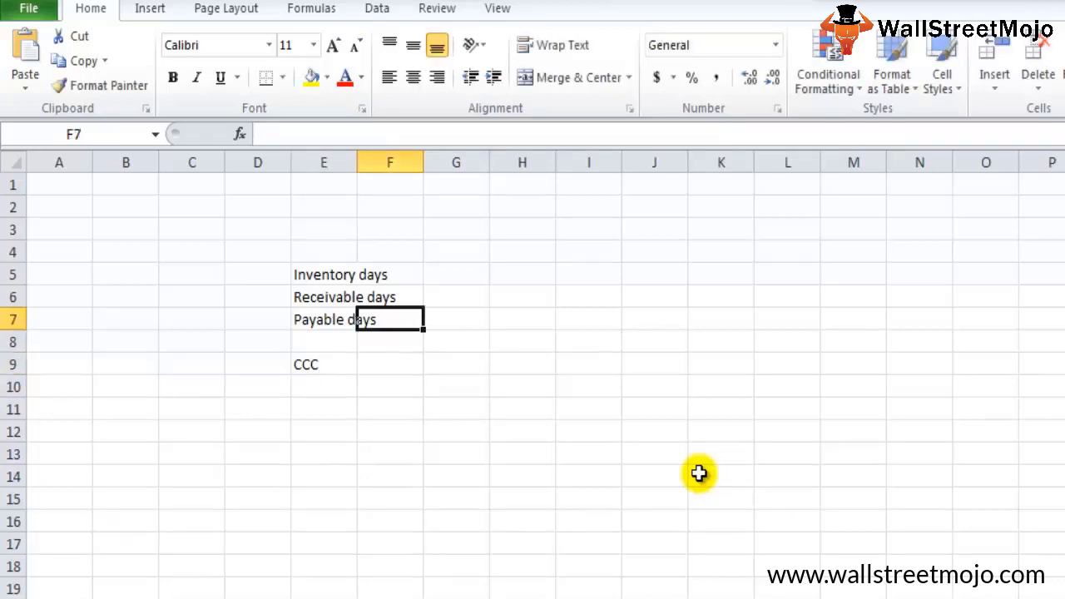
pyautogui.press('Left')
pyautogui.hotkey('ctrl', 'x')
pyautogui.press('Up')
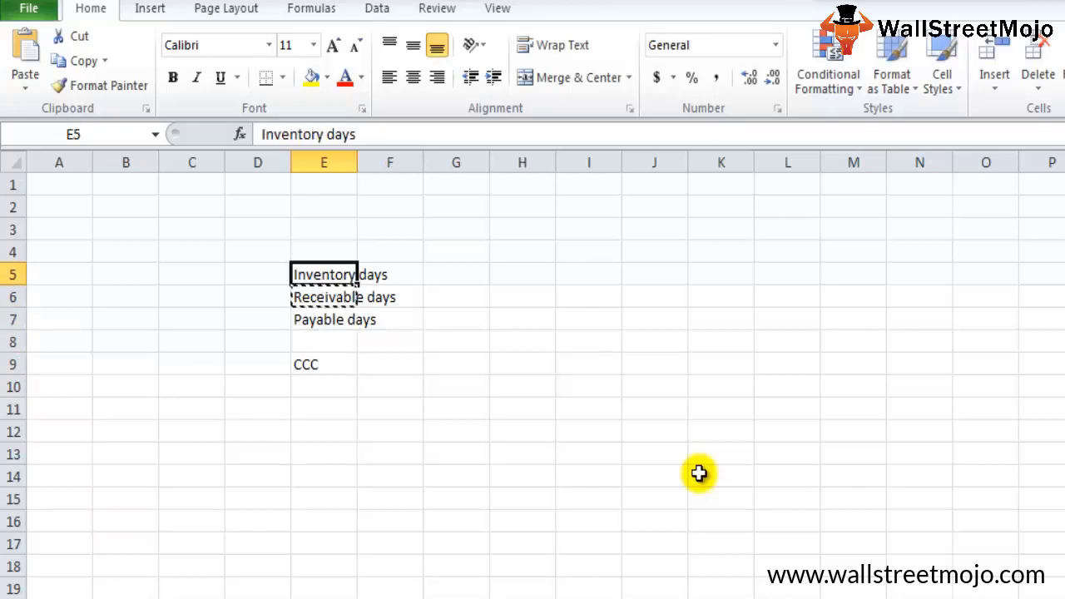
pyautogui.press('Right')
pyautogui.press('Return')
# Step: Move the "Payable days" label from cell E7 to cell G5, beside the receivable label
pyautogui.press('Down')
pyautogui.press('Left')
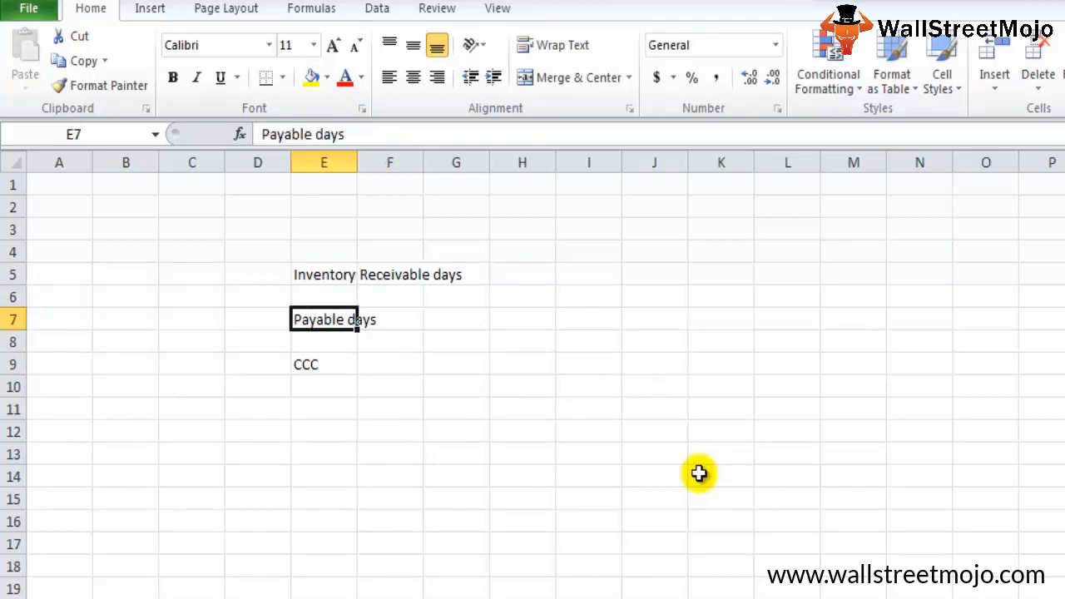
pyautogui.hotkey('ctrl', 'x')
pyautogui.press('Up')
pyautogui.press('Up')
pyautogui.press('Right')
pyautogui.press('Right')
pyautogui.hotkey('ctrl', 'v')
# Step: Auto-fit the widths of columns E to G to the three labels in row 5
pyautogui.press('Left')
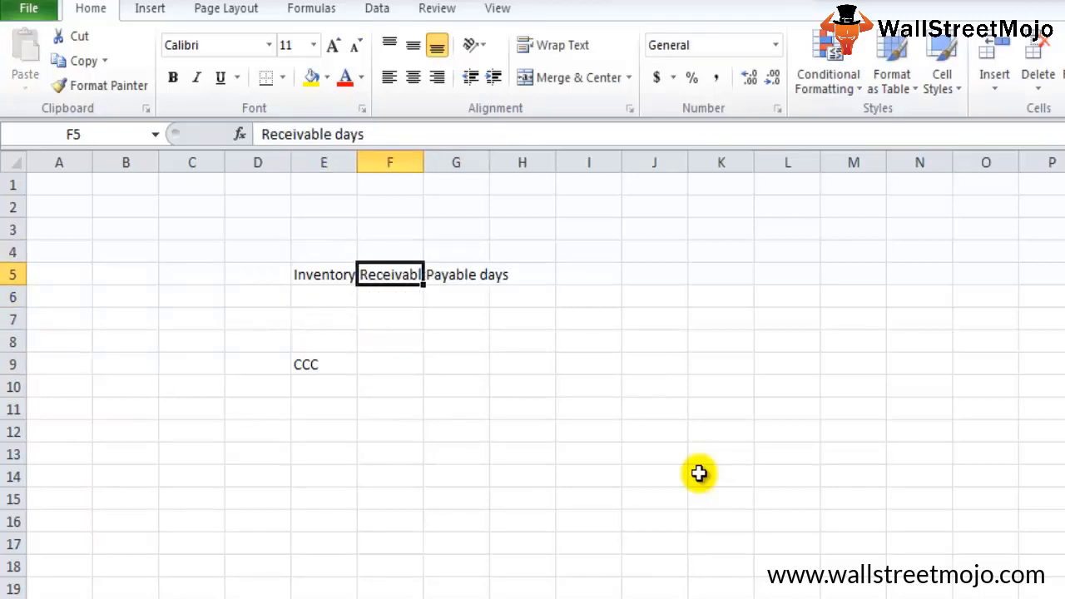
pyautogui.press('Left')
pyautogui.hotkey('shift', 'Right')
pyautogui.hotkey('shift', 'Right')
pyautogui.press('alt')
pyautogui.press('h')
pyautogui.press('o')
pyautogui.press('i')
# Step: Move the "CCC" label from cell E9 to cell D9
pyautogui.press('Down')
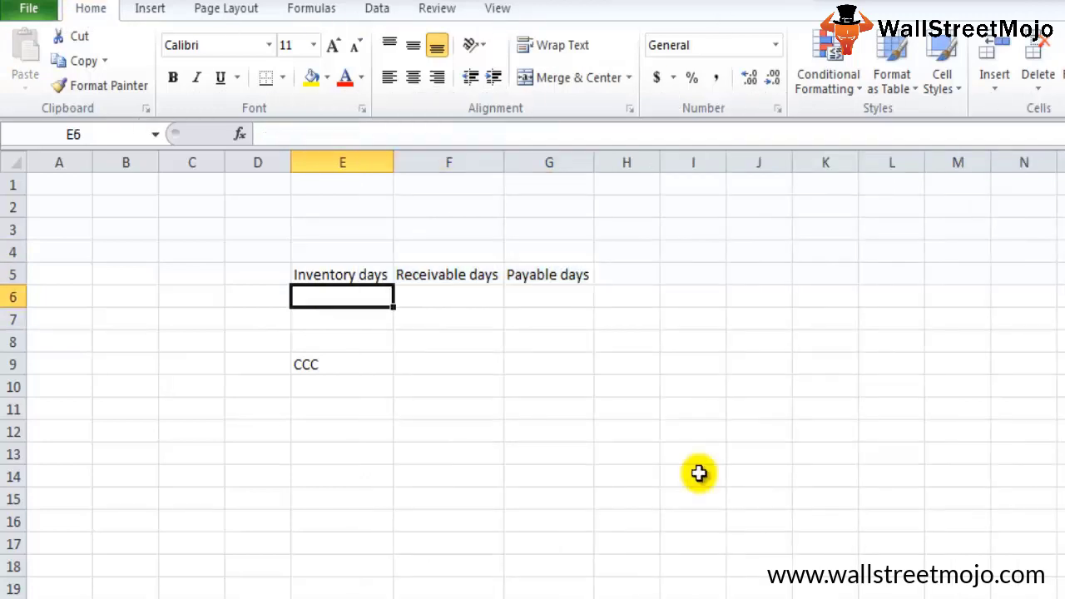
pyautogui.press('Down')
pyautogui.press('Down')
pyautogui.press('Down')
pyautogui.hotkey('ctrl', 'x')
pyautogui.press('Up')
pyautogui.press('Up')
pyautogui.press('Up')
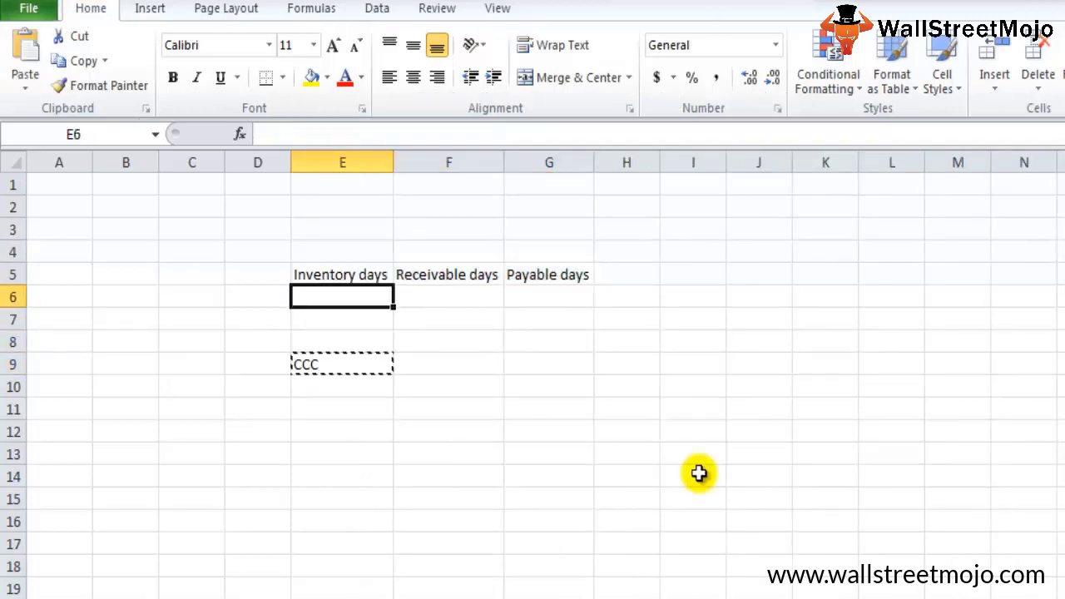
pyautogui.press('Down')
pyautogui.press('Down')
pyautogui.press('Down')
pyautogui.press('Left')
pyautogui.press('Left')
pyautogui.press('Right')
pyautogui.hotkey('ctrl', 'v')
pyautogui.press('Down')
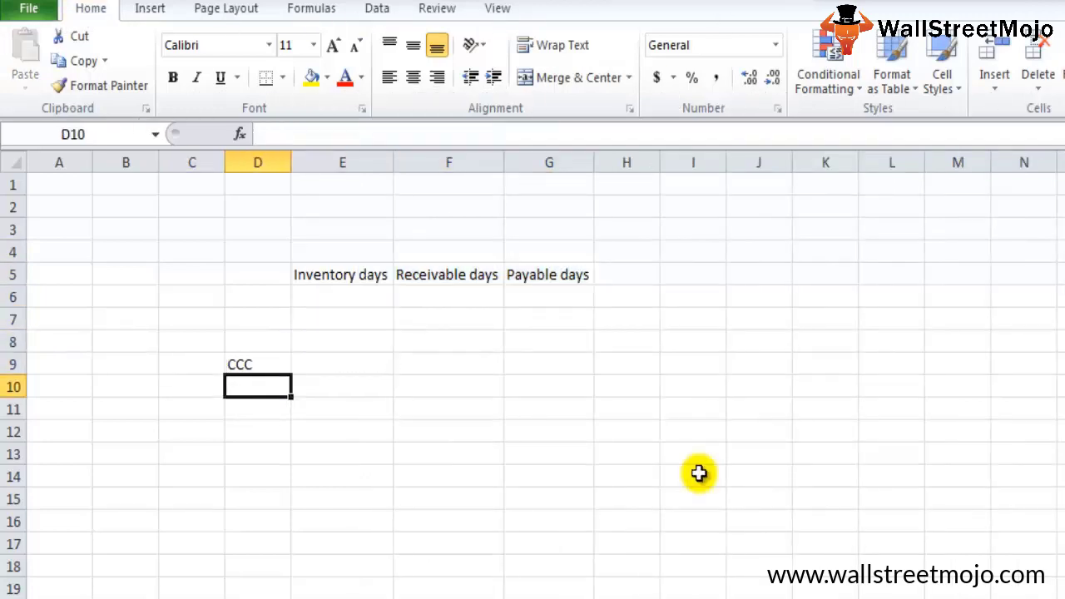
# Step: Enter the formula =E5 in cell E9 to repeat the inventory label beside CCC
pyautogui.press('Up')
pyautogui.press('Right')
pyautogui.write('=')
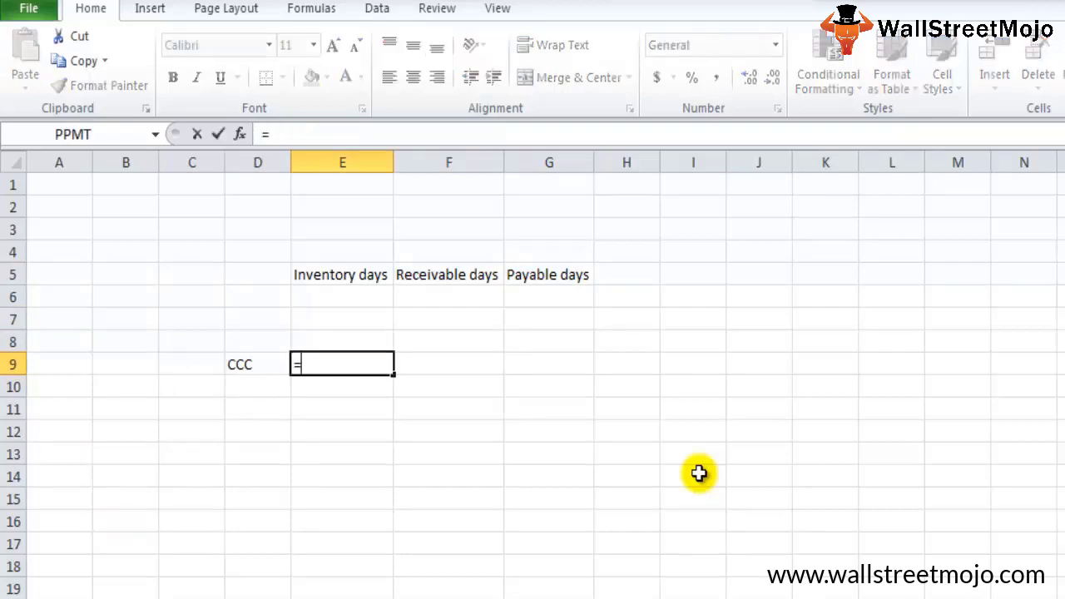
pyautogui.press('Up')
pyautogui.press('Up')
pyautogui.press('Up')
pyautogui.press('Up')
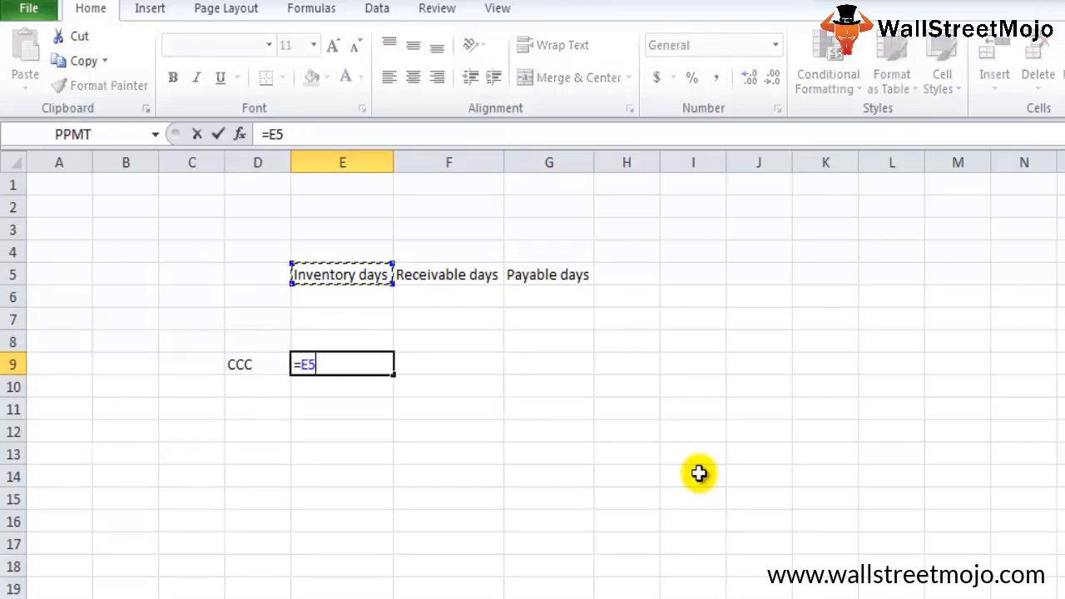
pyautogui.hotkey('ctrl', 'Return')
# Step: Enter a plus sign in cell F9, following the linked inventory label
pyautogui.press('Right')
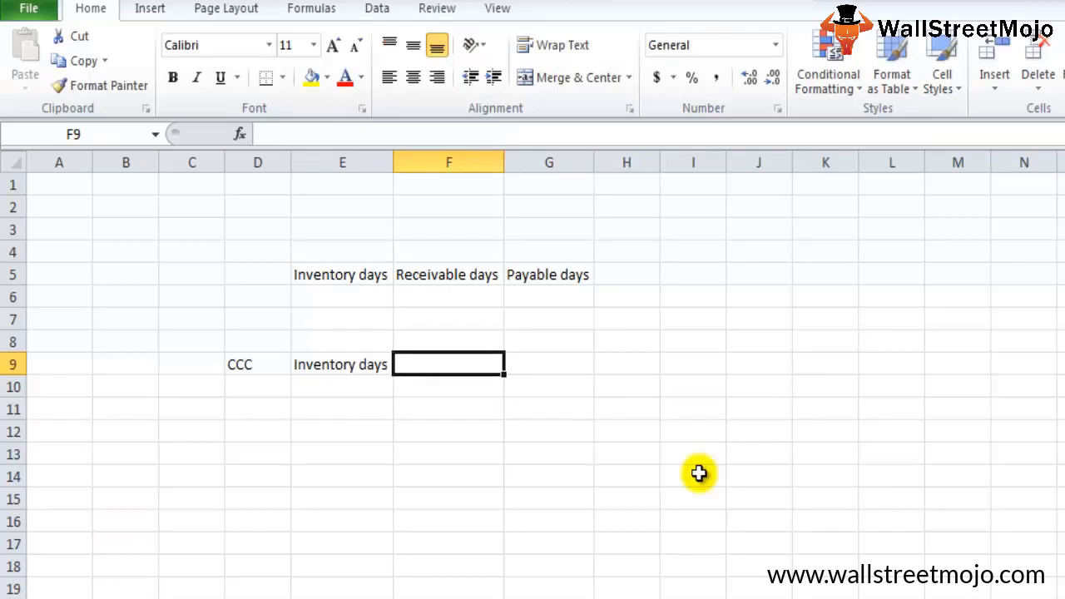
pyautogui.write('+')
pyautogui.press('Return')
# Step: Enter the formula =F5 in cell G9 to repeat the receivable label following the plus sign
pyautogui.press('Up')
pyautogui.press('Right')
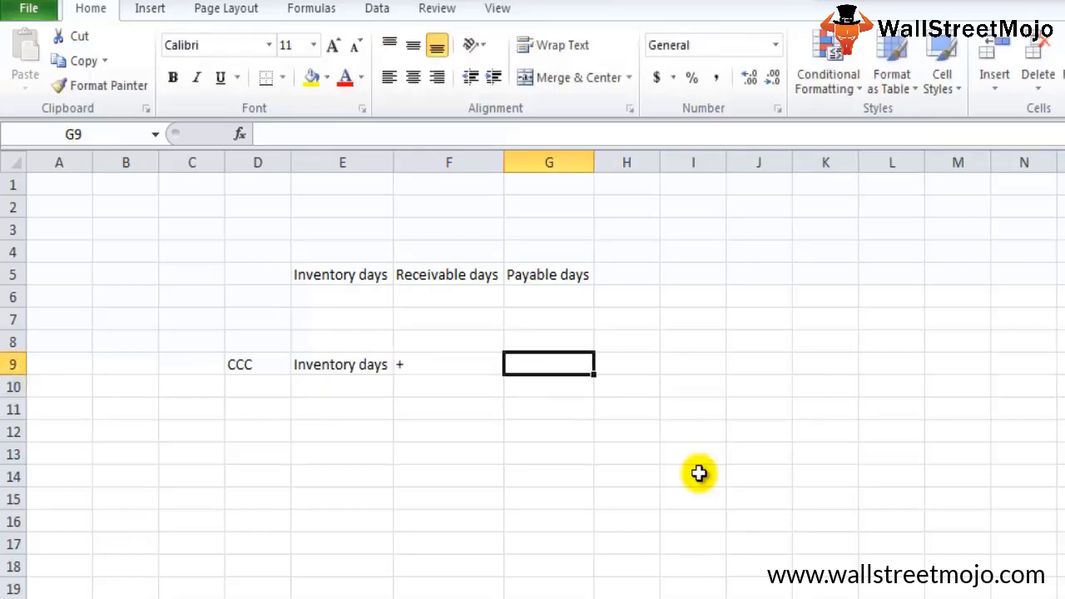
pyautogui.write('=')
pyautogui.press('Left')
pyautogui.press('Left')
pyautogui.press('Up')
pyautogui.press('Up')
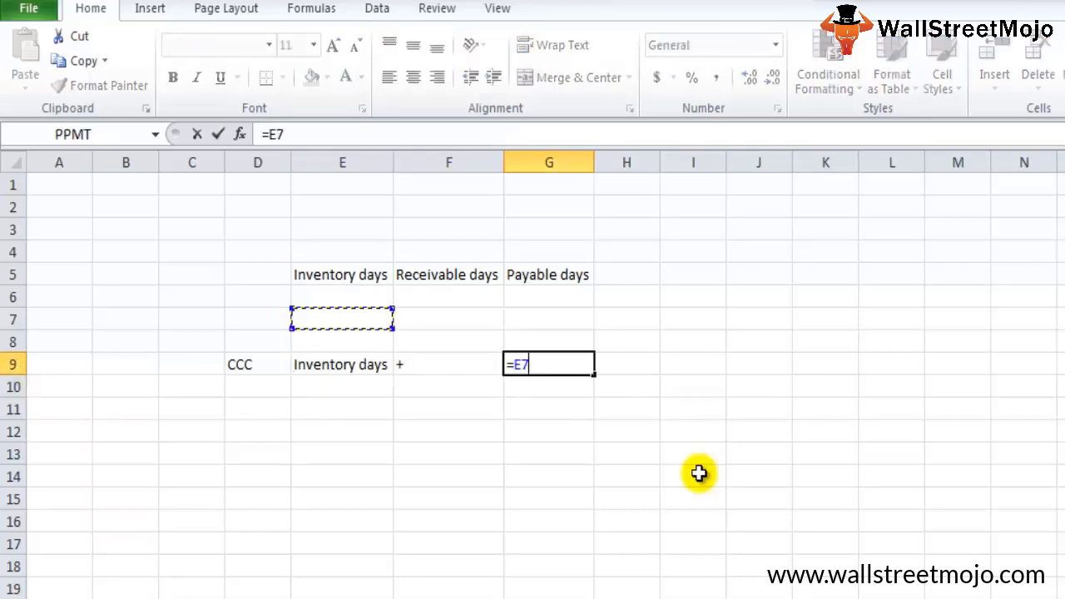
pyautogui.press('Right')
pyautogui.press('Up')
pyautogui.press('Up')
pyautogui.hotkey('ctrl', 'Return')
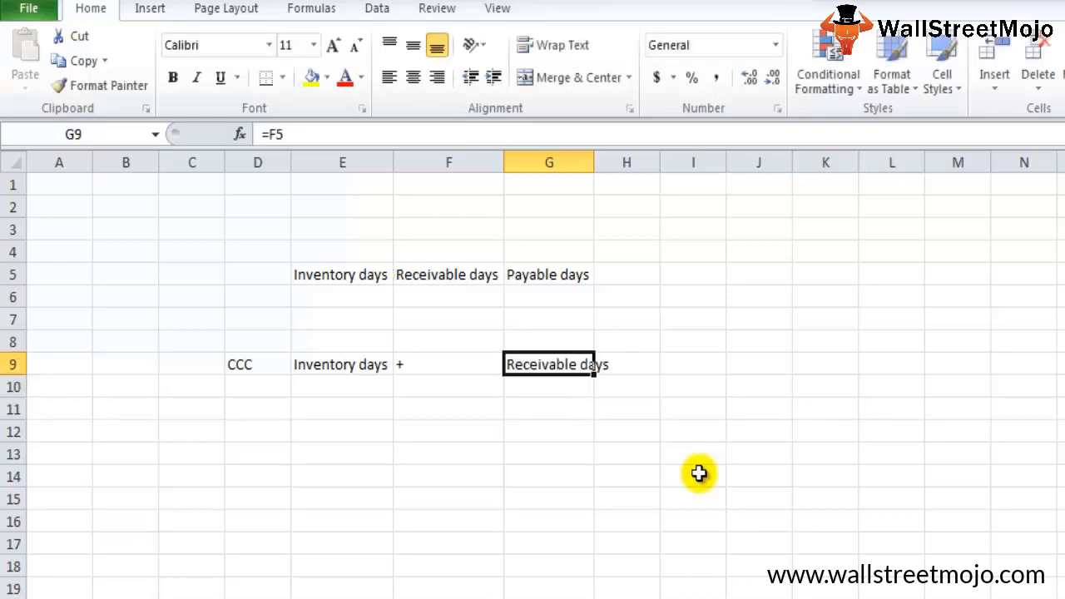
# Step: Enter a minus sign in cell H9, following the linked receivable label
pyautogui.press('Right')
pyautogui.write('-')
pyautogui.press('Return')
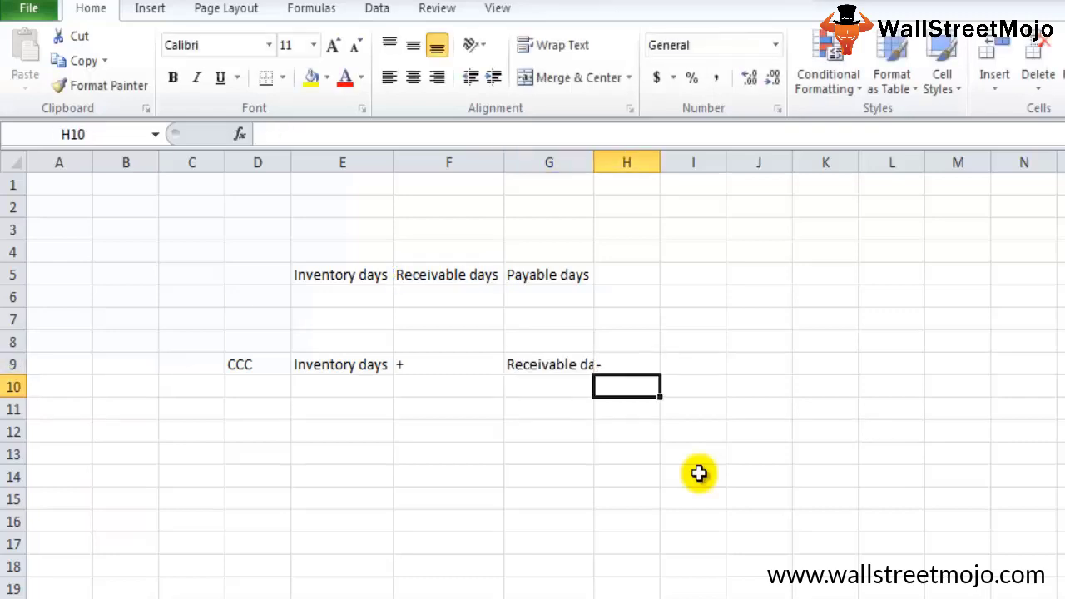
# Step: Enter the formula =G5 in cell I9 to repeat the payable label following the minus sign
pyautogui.press('Up')
pyautogui.press('Right')
pyautogui.write('=')
pyautogui.press('Left')
pyautogui.press('Left')
pyautogui.press('Left')
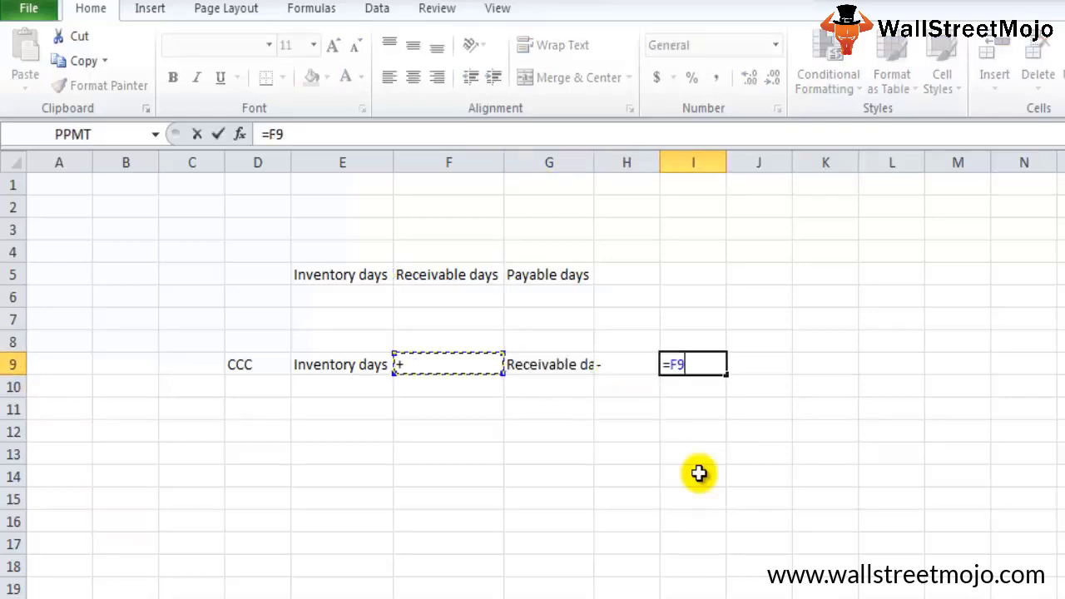
pyautogui.press('Up')
pyautogui.press('Up')
pyautogui.press('Up')
pyautogui.press('Up')
pyautogui.press('Right')
pyautogui.hotkey('ctrl', 'Return')
# Step: Auto-fit the widths of columns E to I to the CCC expression in E9:I9
pyautogui.press('Left')
pyautogui.press('Left')
pyautogui.press('Left')
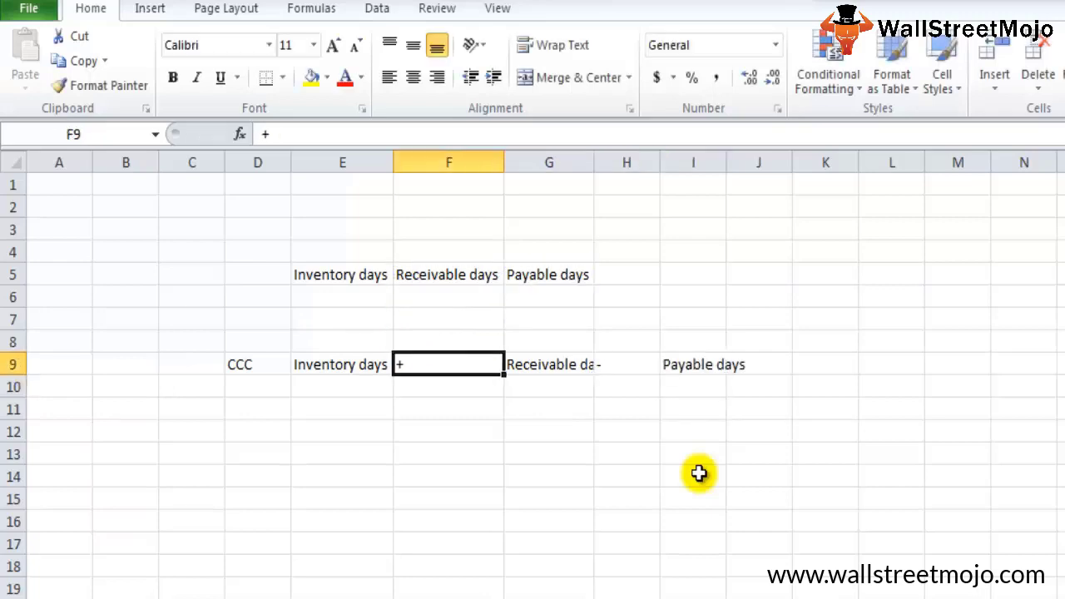
pyautogui.press('Left')
pyautogui.hotkey('shift', 'Right')
pyautogui.hotkey('shift', 'Right')
pyautogui.hotkey('shift', 'Right')
pyautogui.hotkey('shift', 'Right')
pyautogui.press('alt')
pyautogui.press('h')
pyautogui.press('o')
pyautogui.press('i')
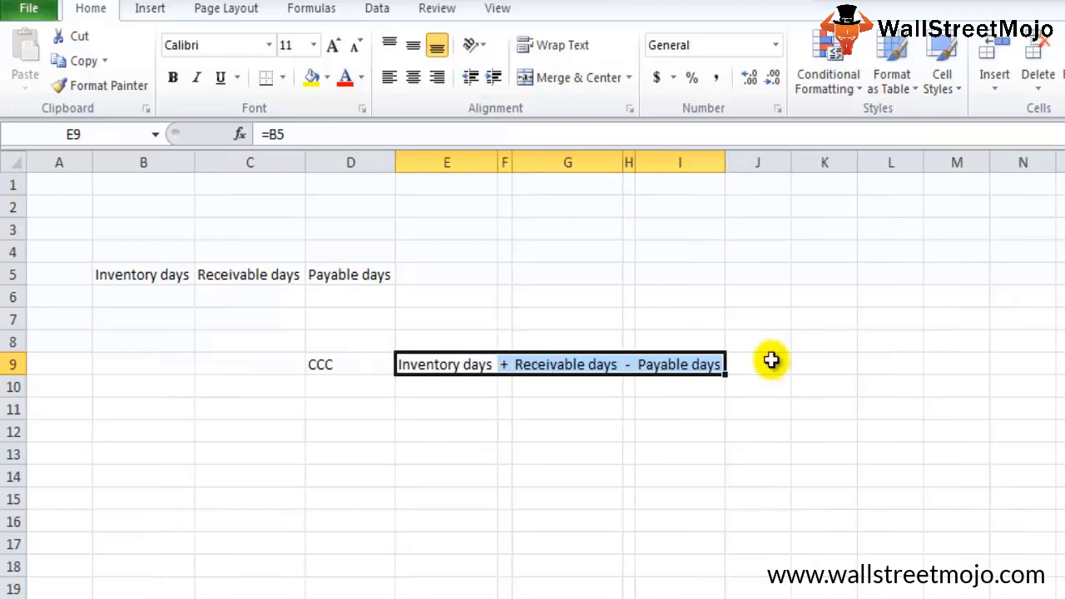
# Step: Review the terms and signs of the CCC expression across cells E9 to I9
pyautogui.click(771, 360)
pyautogui.click(404, 363)
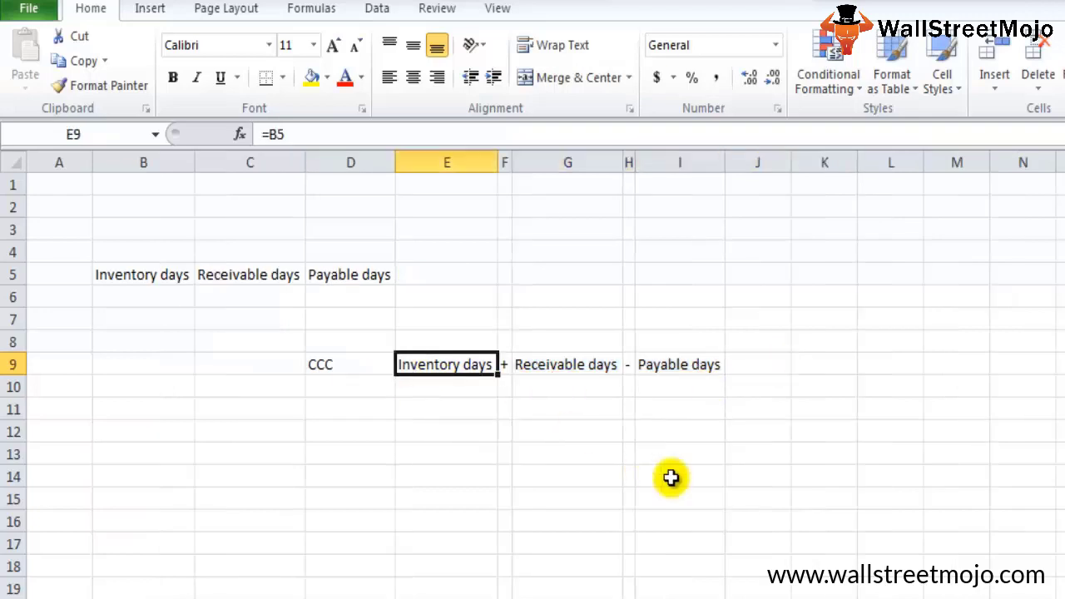
pyautogui.press('Right')
pyautogui.press('Right')
pyautogui.press('Right')
pyautogui.press('Right')
pyautogui.press('Left')
pyautogui.press('Left')
pyautogui.press('Left')
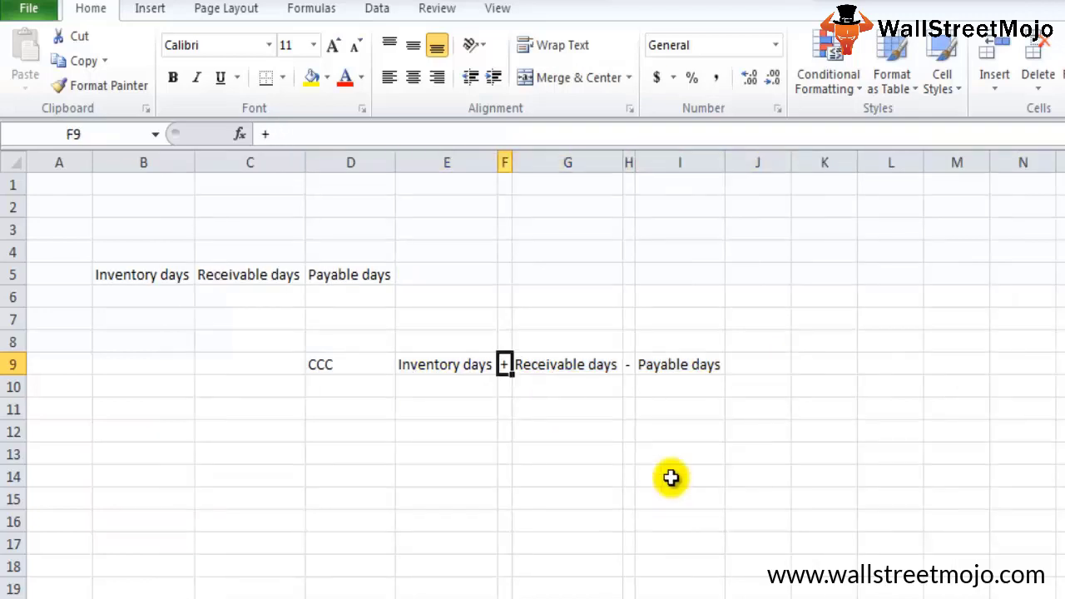
pyautogui.press('Left')
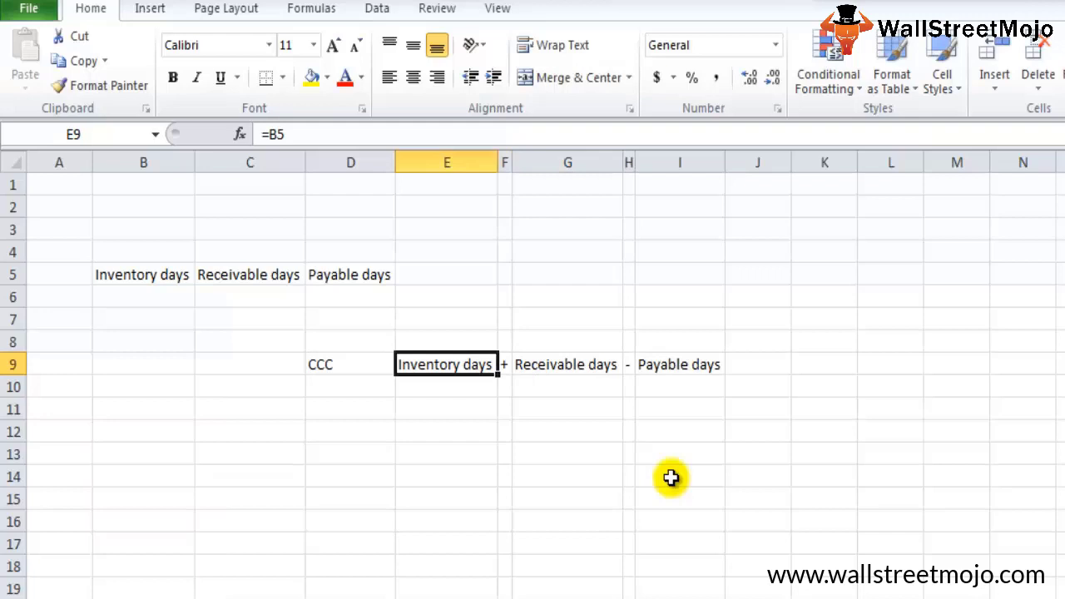
# Step: Enter =inventory/cogs*365 in cell E11, two rows below the linked inventory label
pyautogui.press('Down')
pyautogui.press('Down')
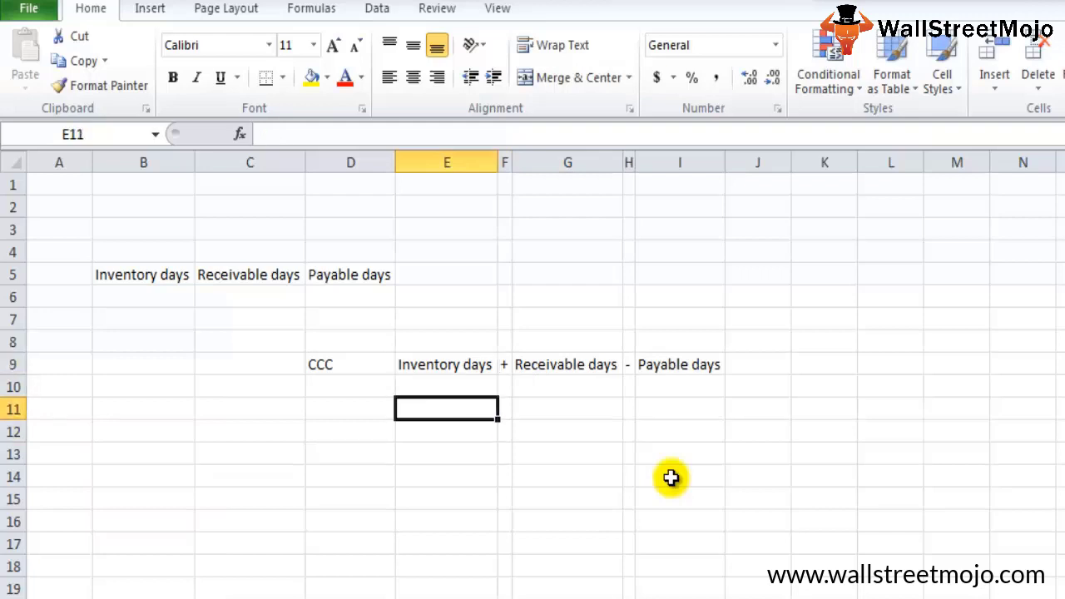
pyautogui.write('=i')
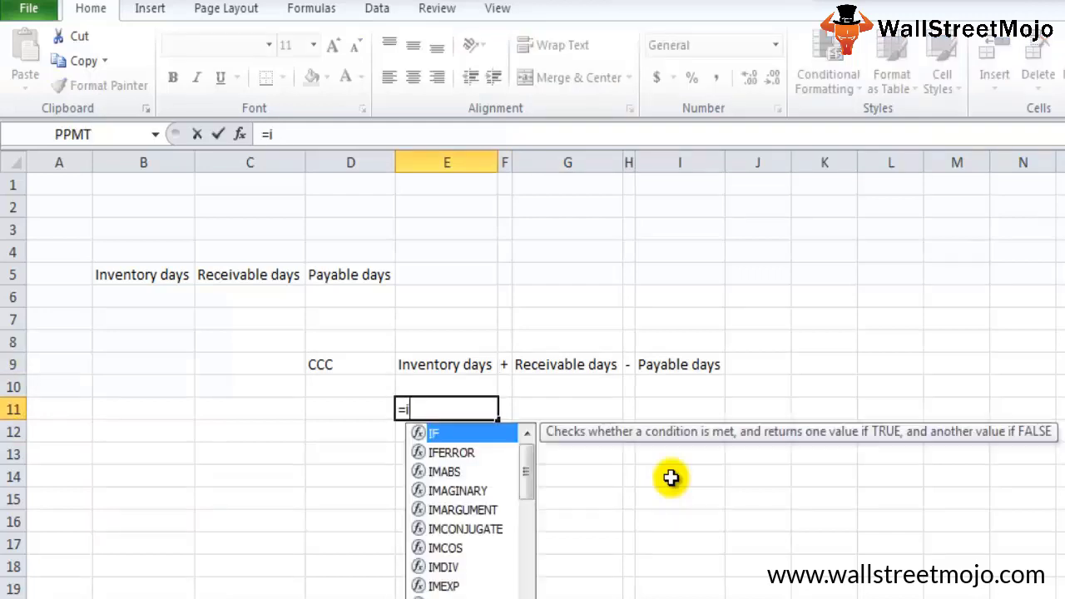
pyautogui.write('nven')
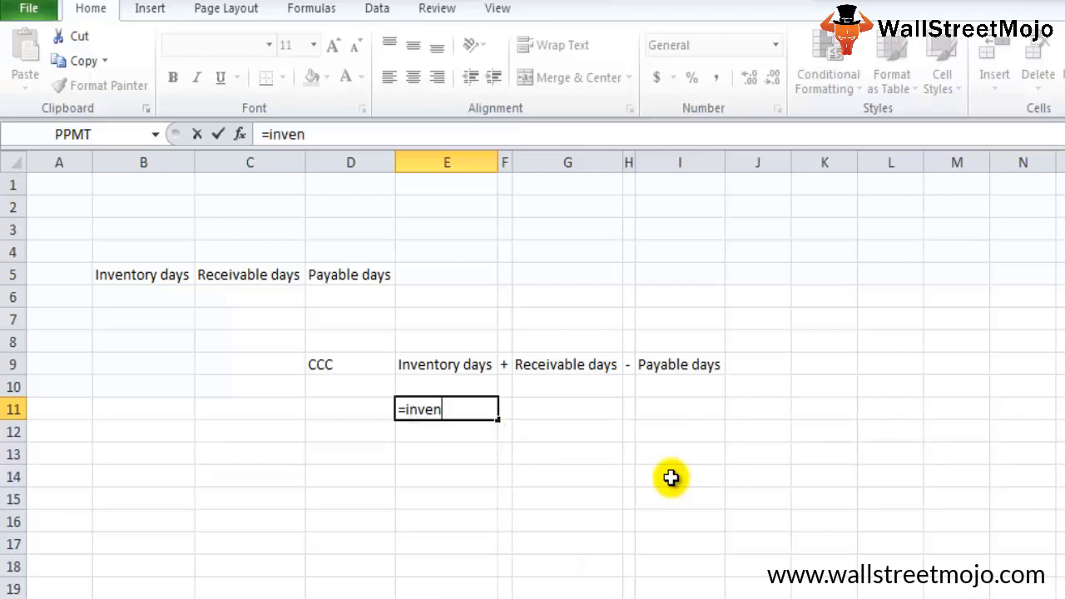
pyautogui.write('tory/cogs')
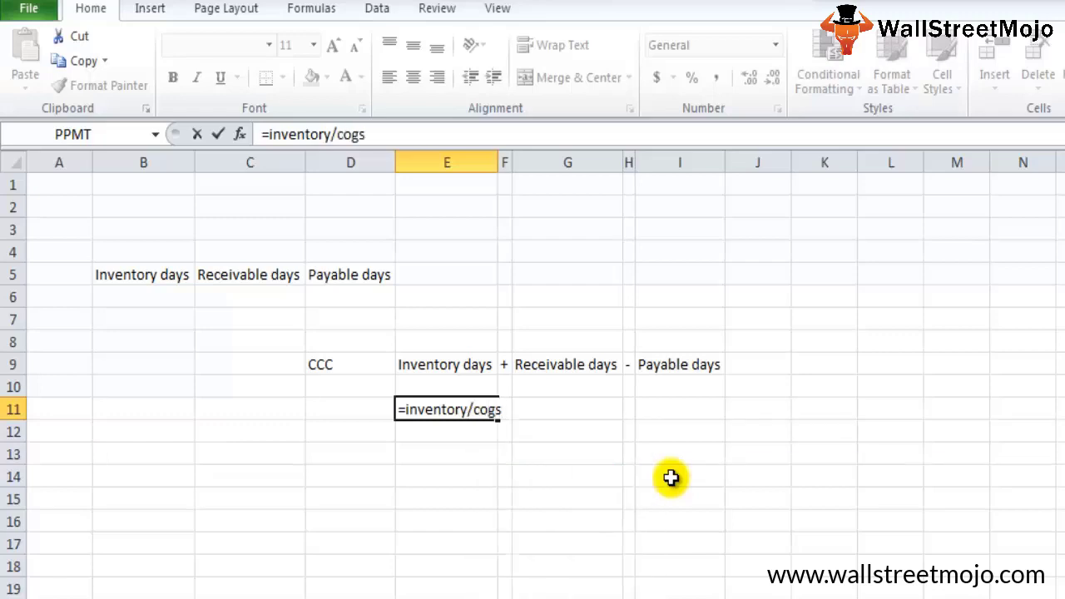
pyautogui.write('*365')
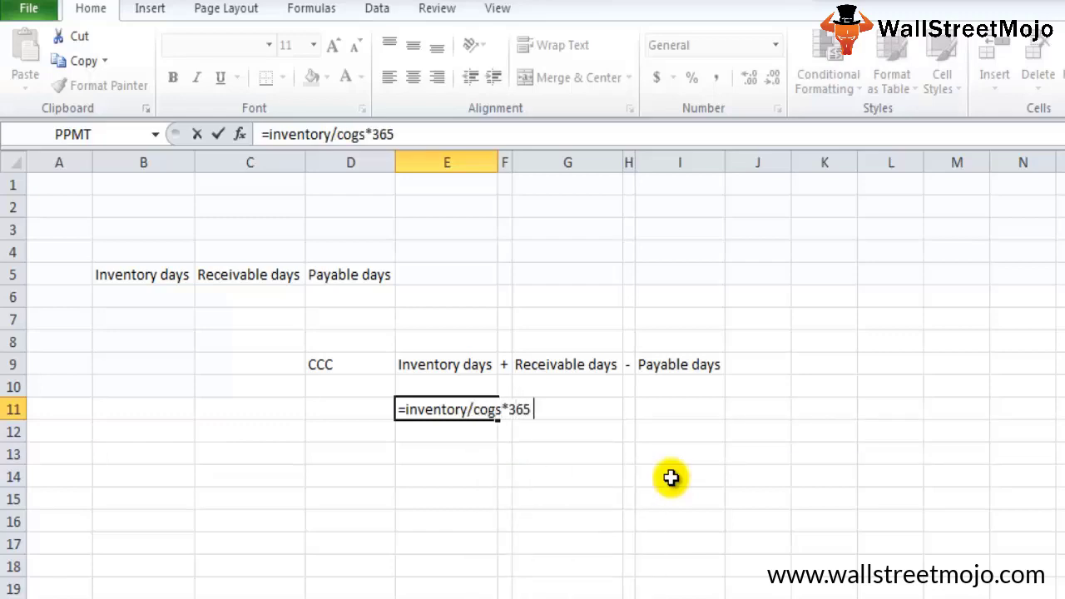
pyautogui.press('Return')
# Step: Remove the leading equals sign from E11 to leave inventory/cogs*365 as text, and auto-fit column E
pyautogui.press('Up')
pyautogui.press('alt')
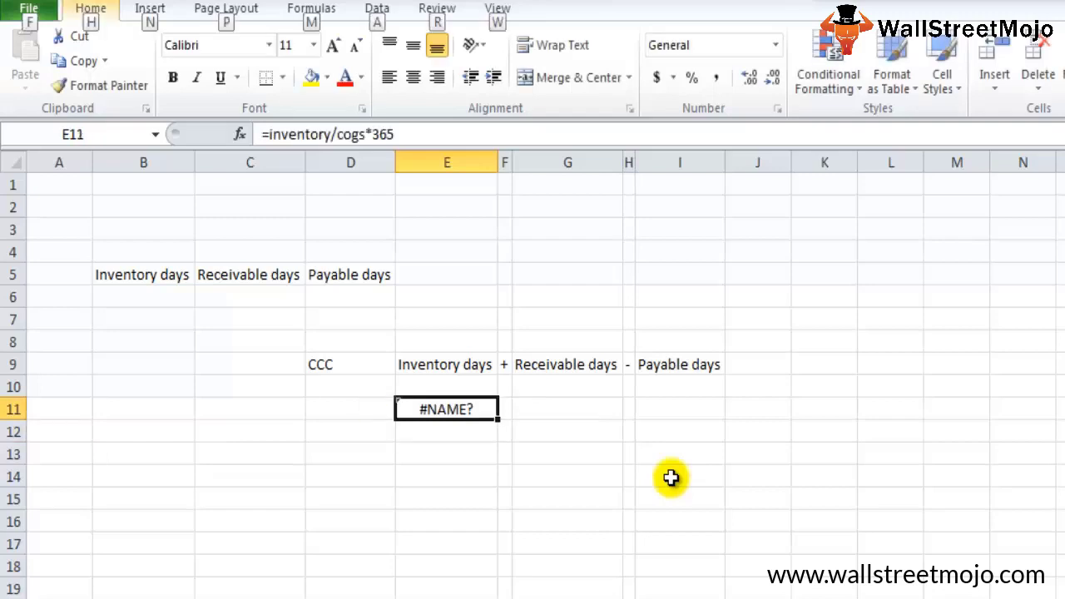
pyautogui.press('F2')
pyautogui.press('Home')
pyautogui.press('Delete')
pyautogui.hotkey('ctrl', 'Return')
pyautogui.hotkey('alt', 'h')
pyautogui.press('o')
pyautogui.press('i')
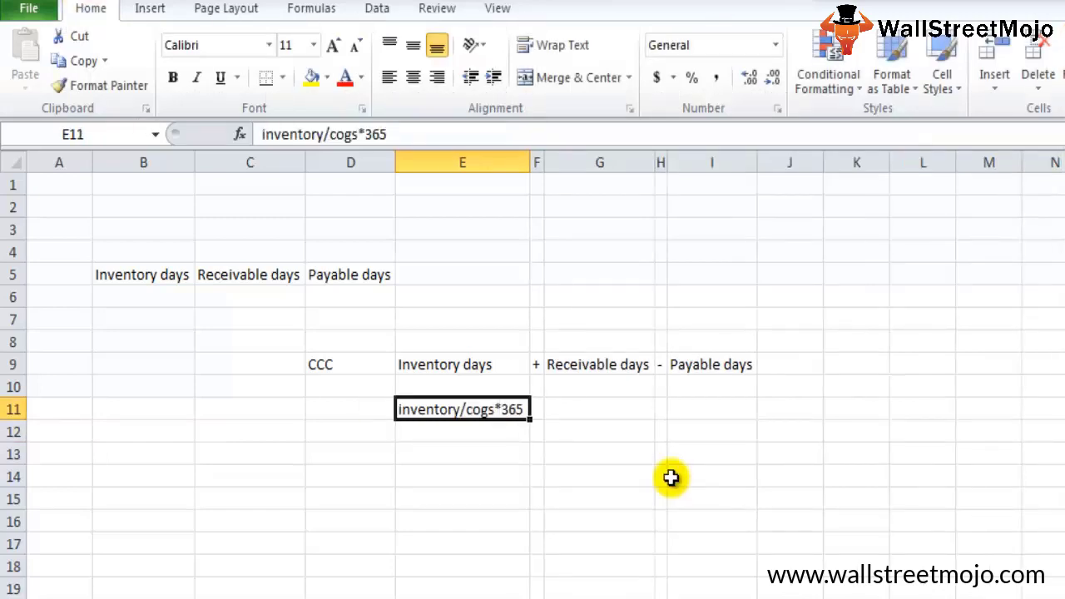
# Step: Move the inventory/cogs*365 text from cell E11 to cell E10, directly below the linked inventory label
pyautogui.hotkey('ctrl', 'x')
pyautogui.press('Up')
pyautogui.hotkey('ctrl', 'v')
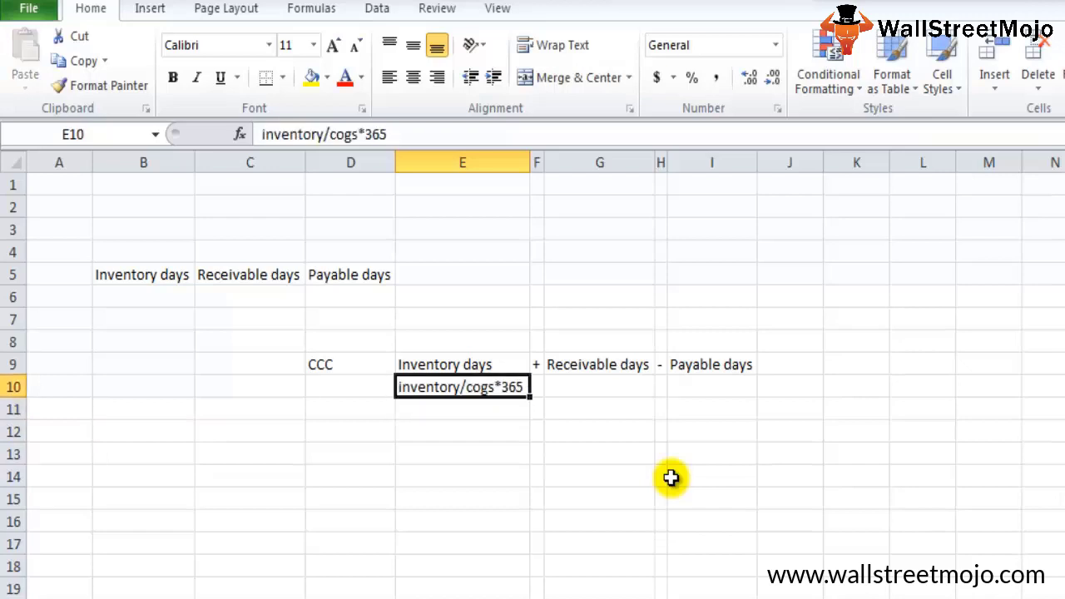
# Step: Enter the text "Accounts receivable/Sales*365" in cell G10, below the linked receivable label
pyautogui.press('Right')
pyautogui.press('Right')
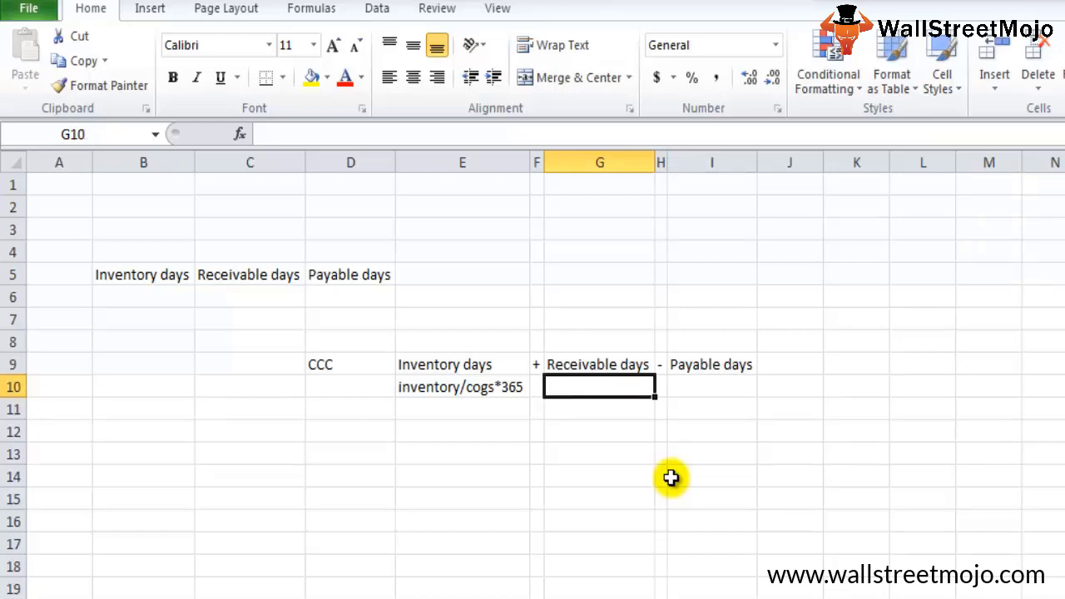
pyautogui.write('Acc')
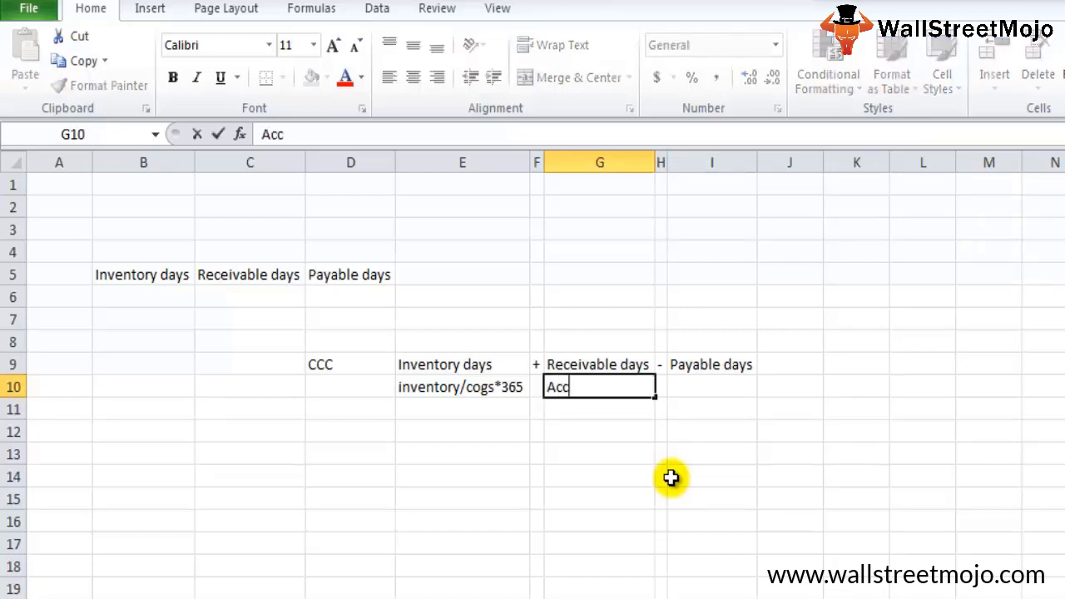
pyautogui.write('ounts receivable/')
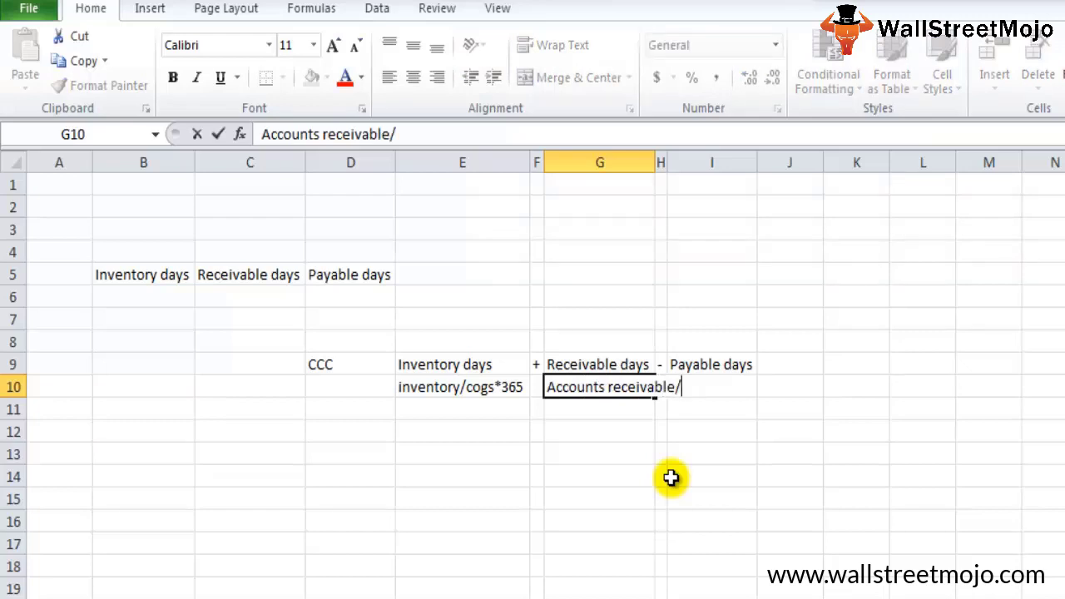
pyautogui.write('Sales')
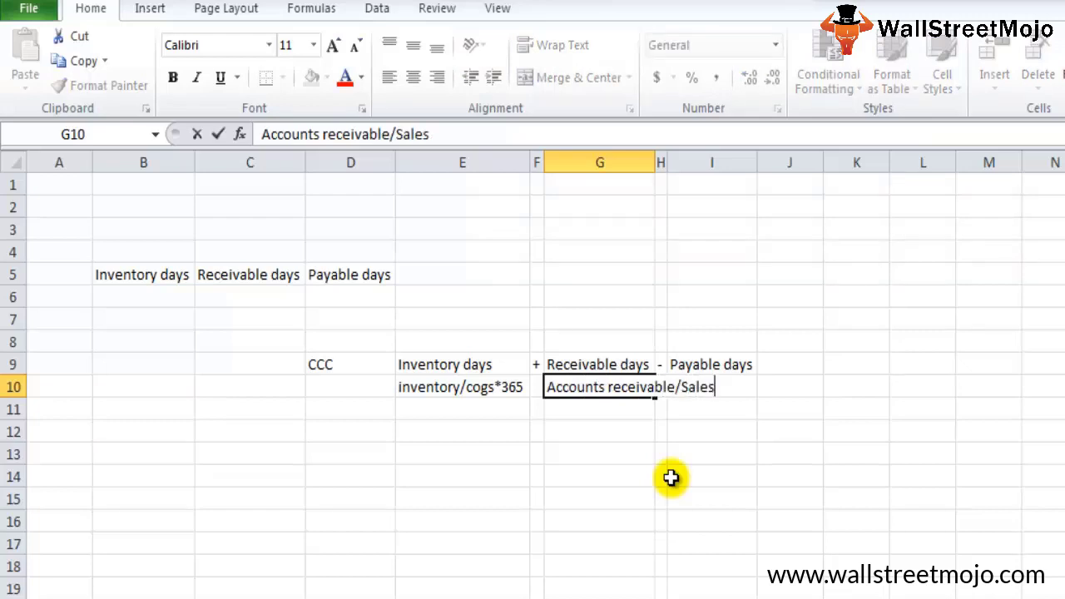
pyautogui.write('/')
pyautogui.press('BackSpace')
pyautogui.write('*365')
pyautogui.press('Return')
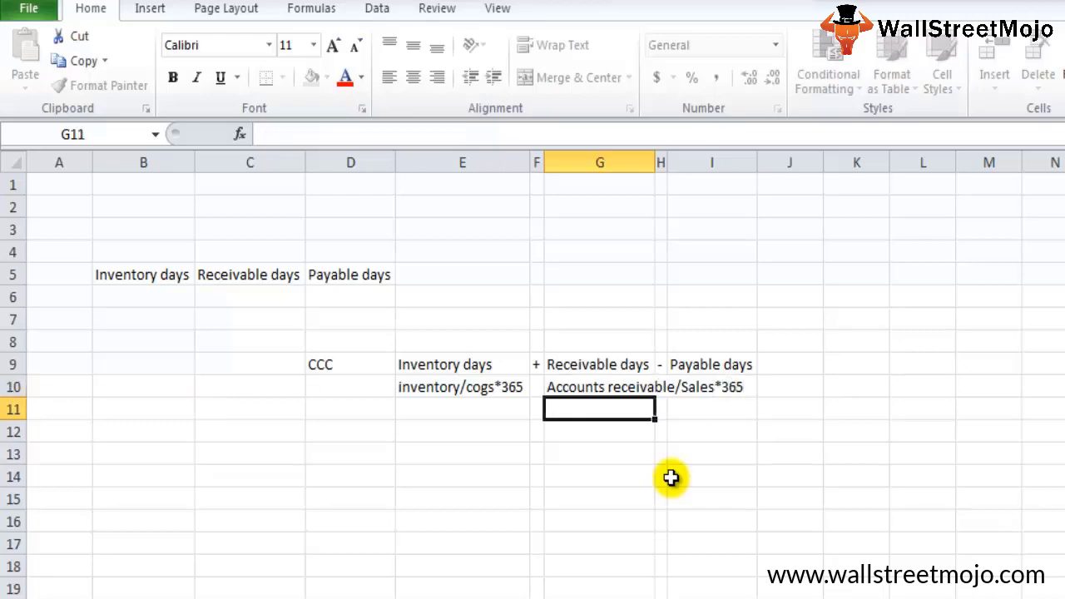
# Step: Auto-fit column G to the accounts receivable text, and select cell I10 below the linked payable label
pyautogui.press('Up')
pyautogui.hotkey('alt', 'h')
pyautogui.press('o')
pyautogui.press('i')
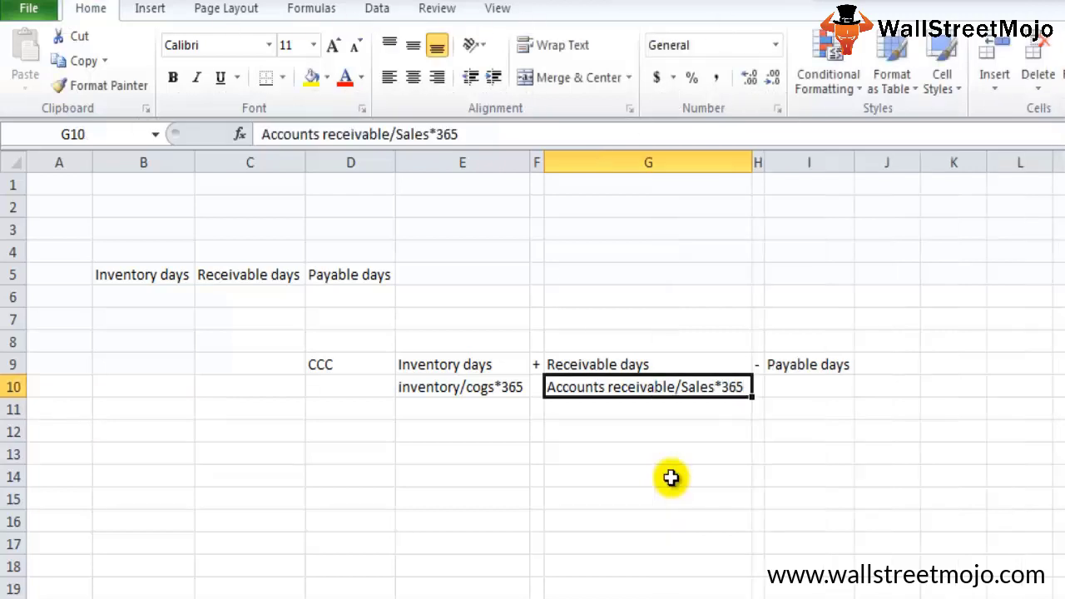
pyautogui.press('Right')
pyautogui.press('Right')
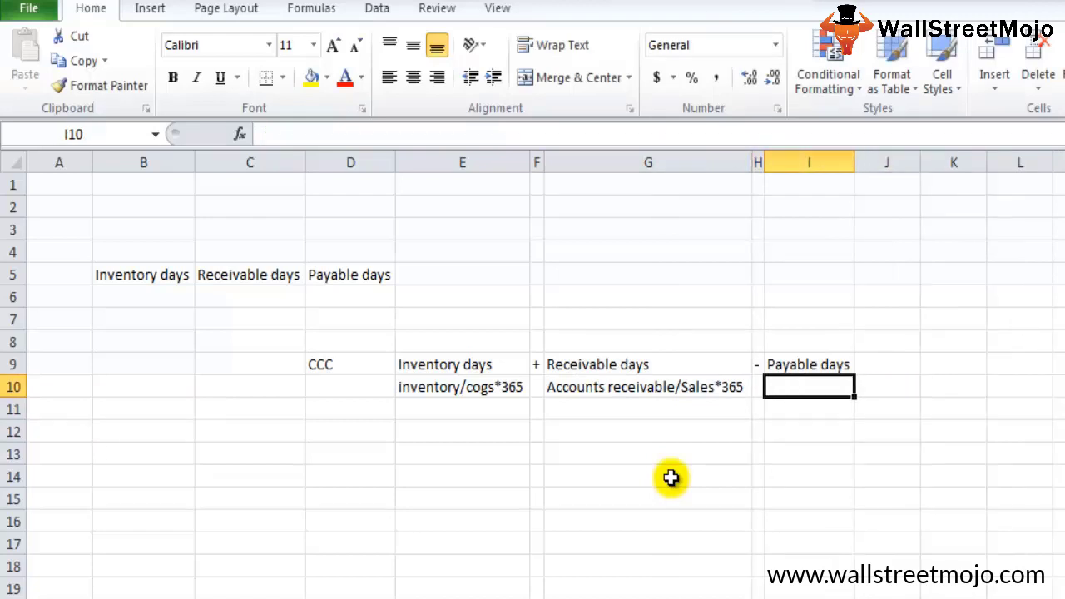
# Step: Enter the text "Accounts payable/COGS*365" in cell I10, below the linked payable label
pyautogui.write('Ac')
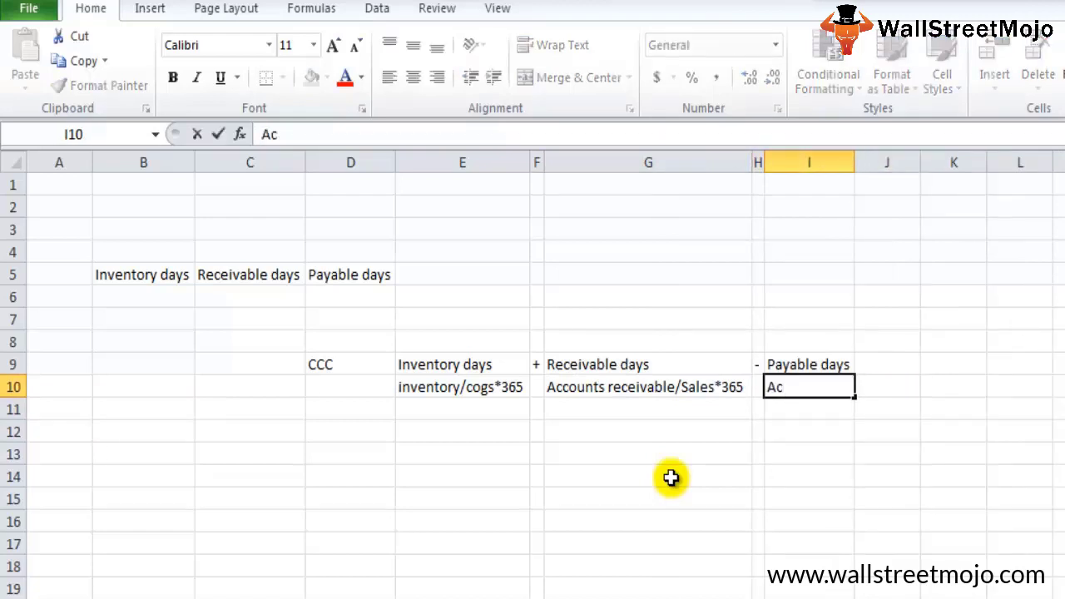
pyautogui.write('counts pa')
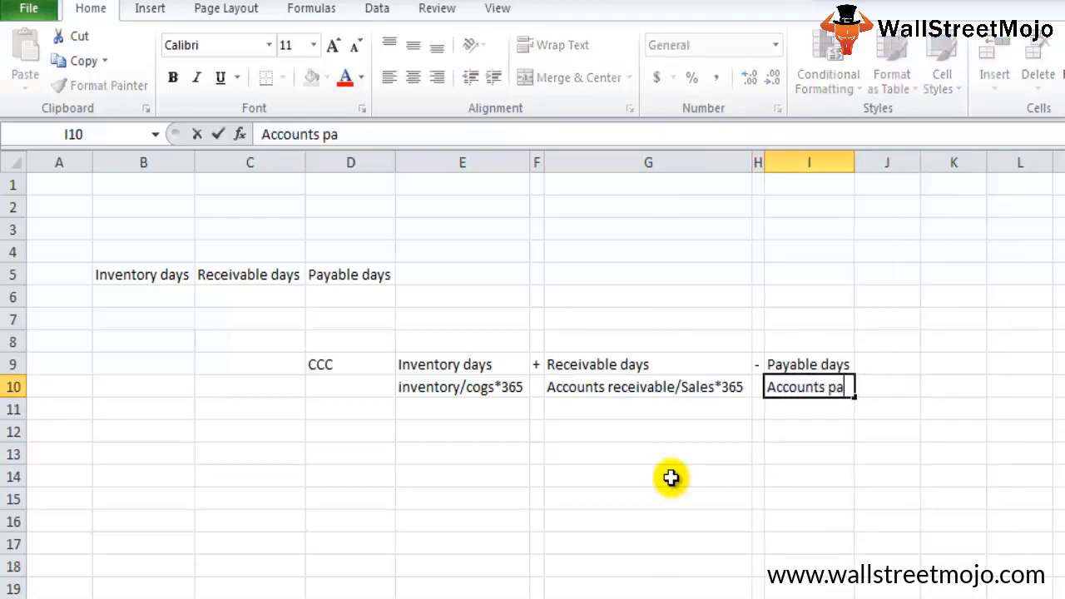
pyautogui.write('yable')
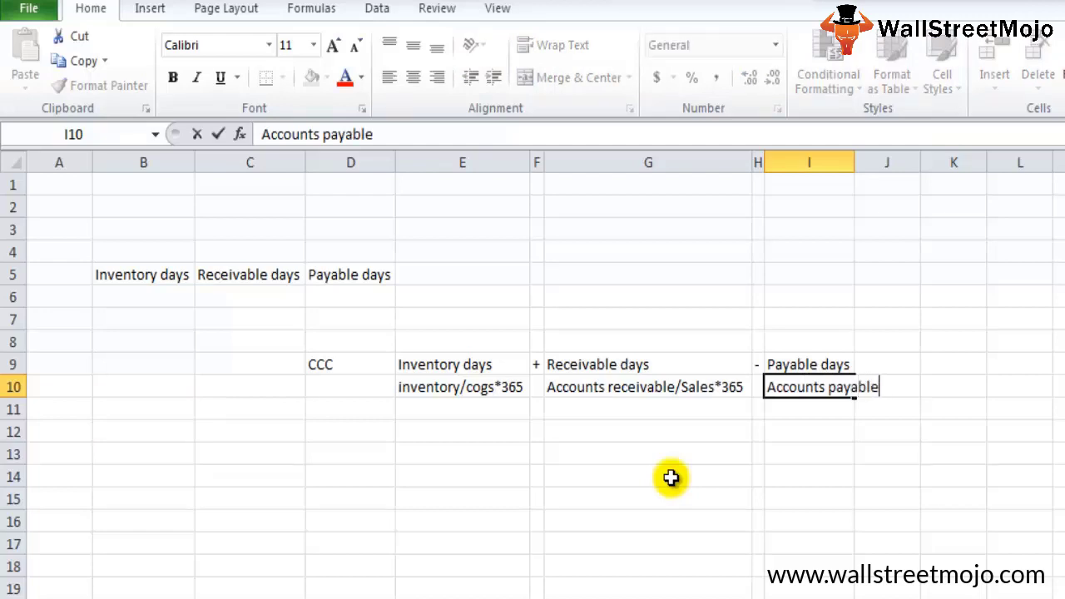
pyautogui.write('/COGS')
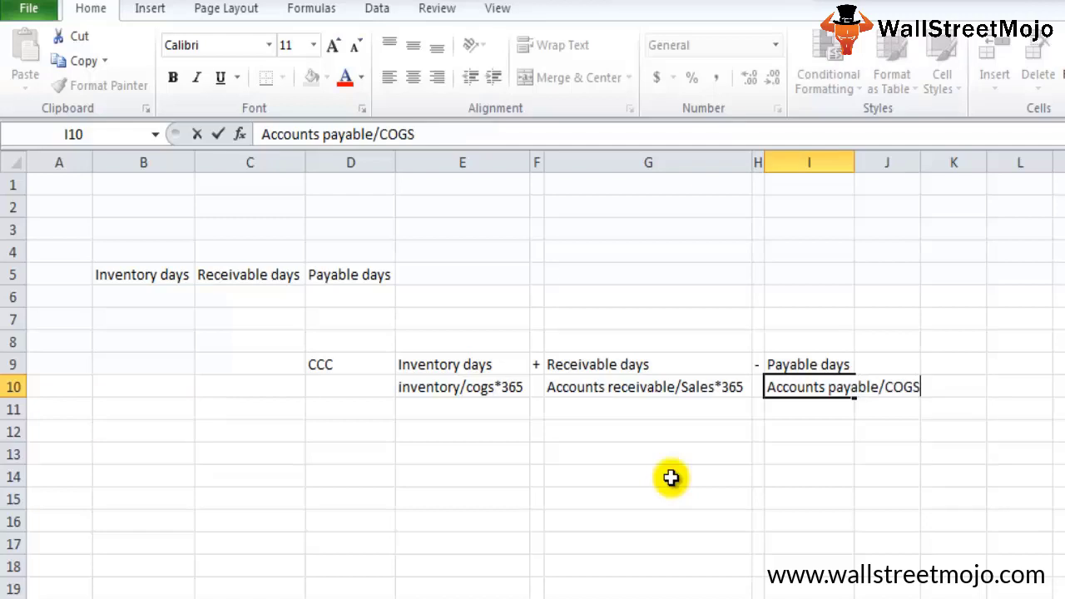
pyautogui.write('*365')
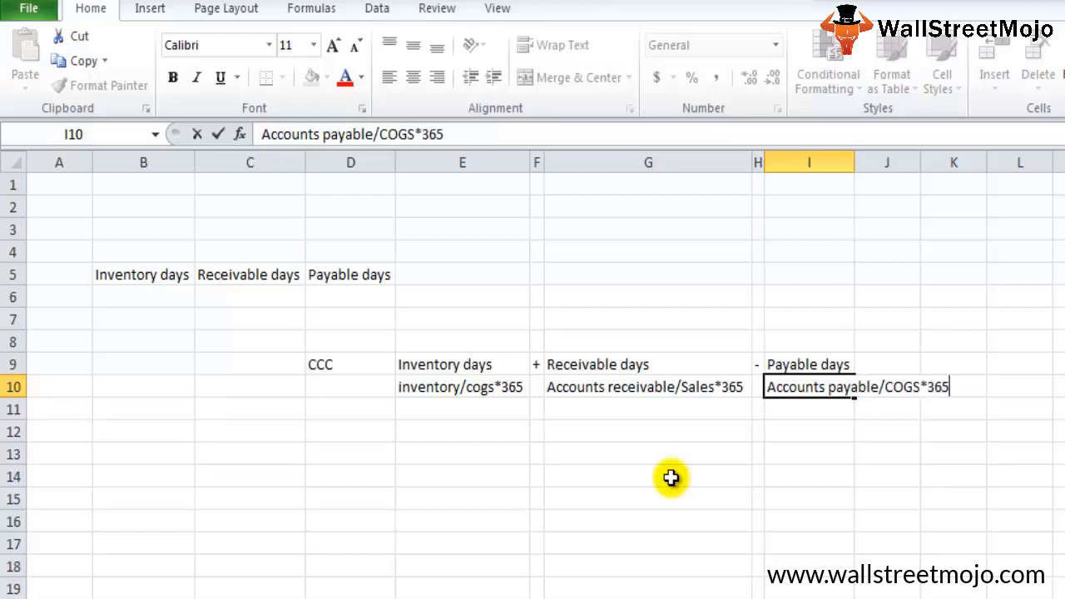
pyautogui.hotkey('ctrl', 'Return')
pyautogui.hotkey('alt', 'h')
pyautogui.press('i')
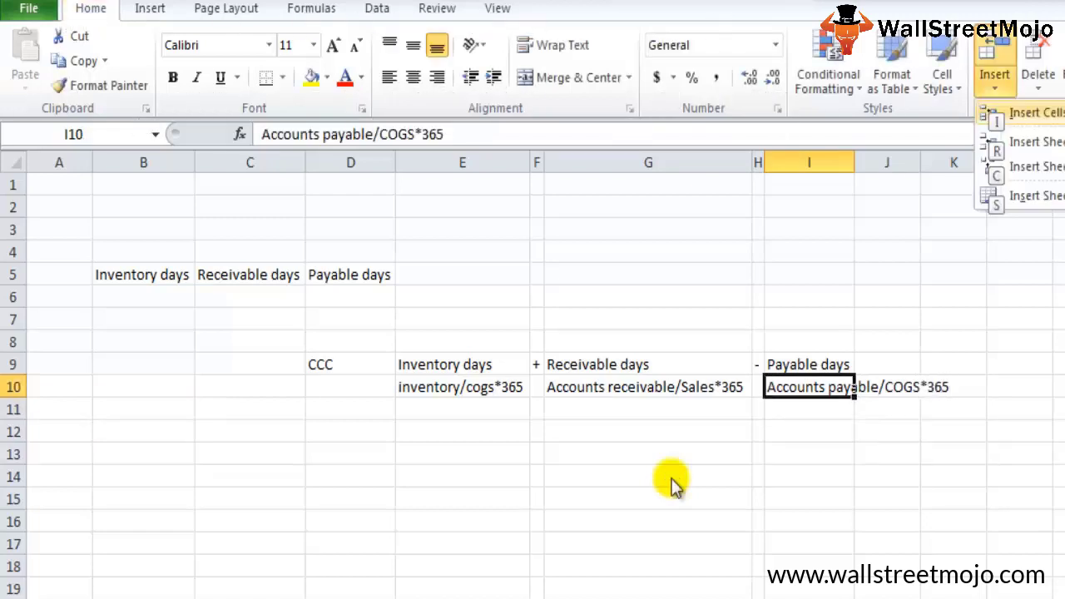
pyautogui.press('i')
pyautogui.press('Escape')
pyautogui.press('Return')
pyautogui.press('Up')
# Step: Auto-fit column I to the accounts payable text
pyautogui.press('alt')
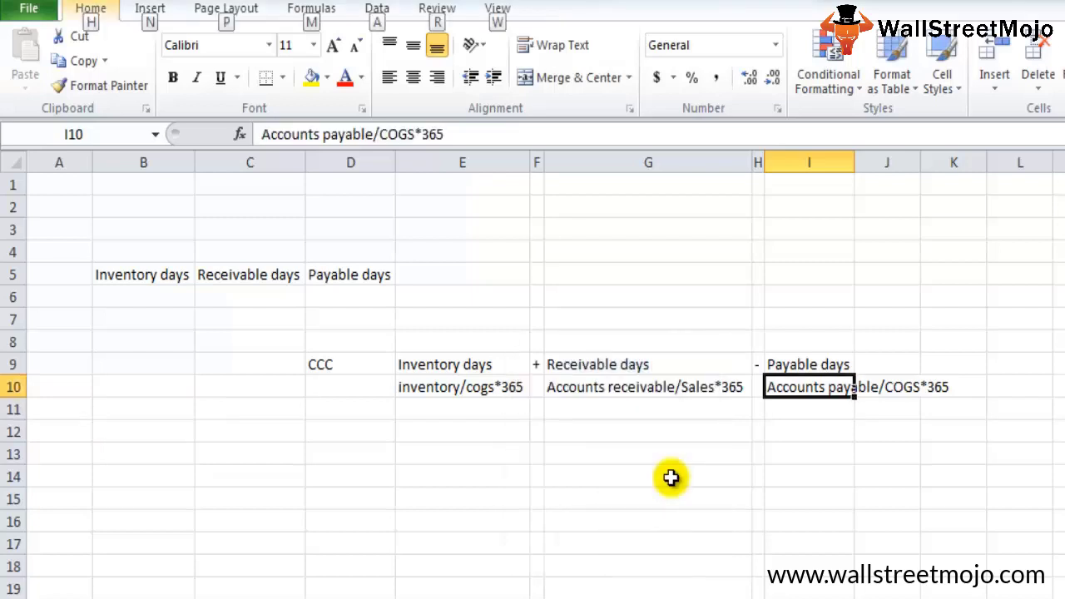
pyautogui.press('h')
pyautogui.press('o')
pyautogui.press('i')
# Step: Replace cogs with uppercase COGS in cell E10, so the text reads inventory/COGS*365
pyautogui.press('Left')
pyautogui.press('Left')
pyautogui.press('Left')
pyautogui.press('Left')
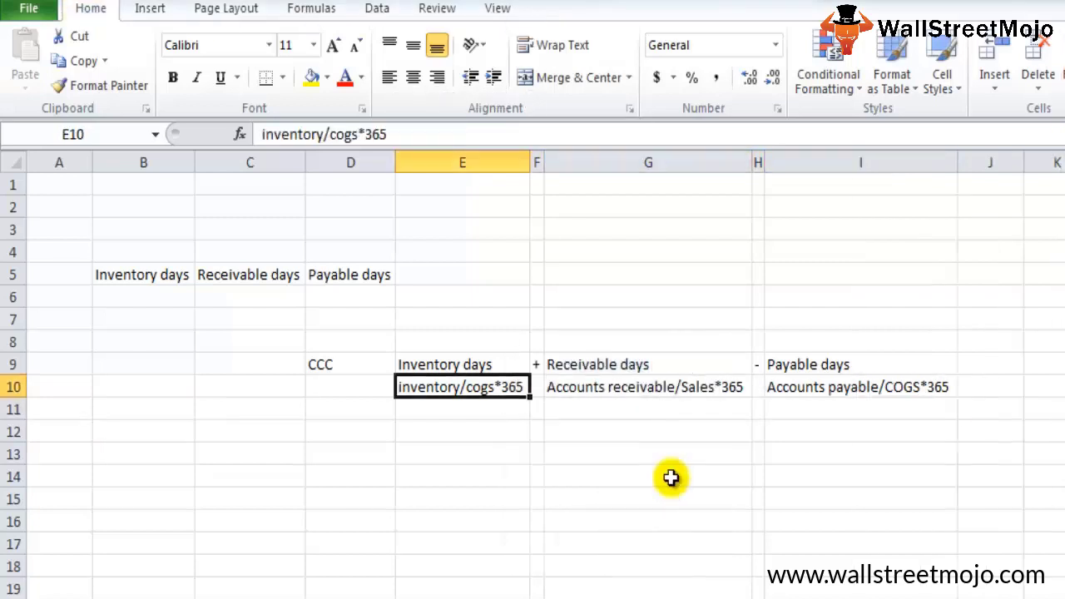
pyautogui.press('F2')
pyautogui.press('Left')
pyautogui.press('Left')
pyautogui.press('Left')
pyautogui.press('Left')
pyautogui.press('BackSpace')
pyautogui.press('BackSpace')
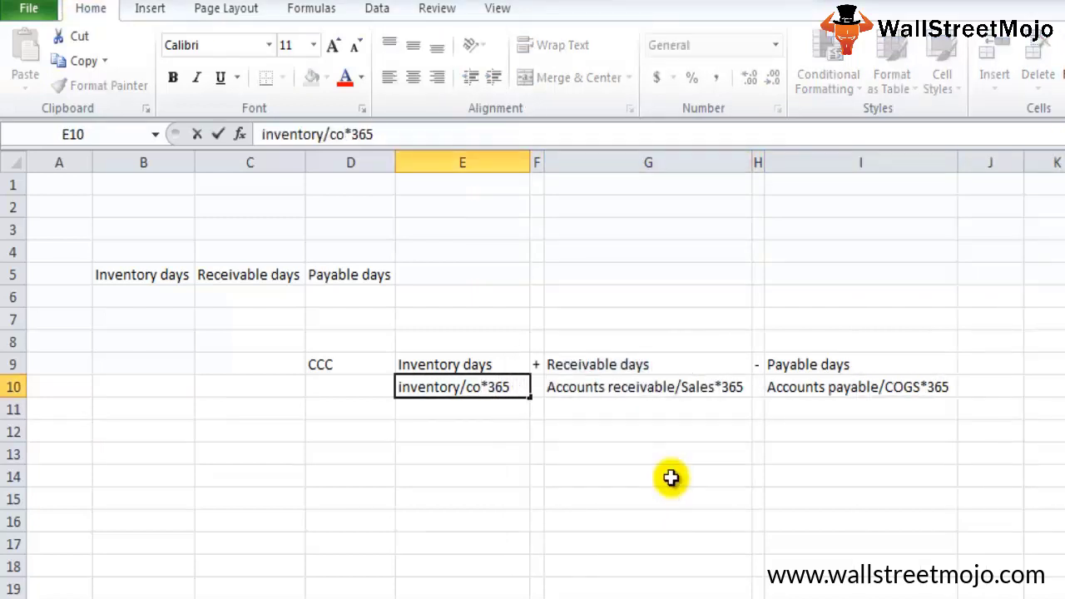
pyautogui.press('BackSpace')
pyautogui.press('BackSpace')
pyautogui.write('COGS')
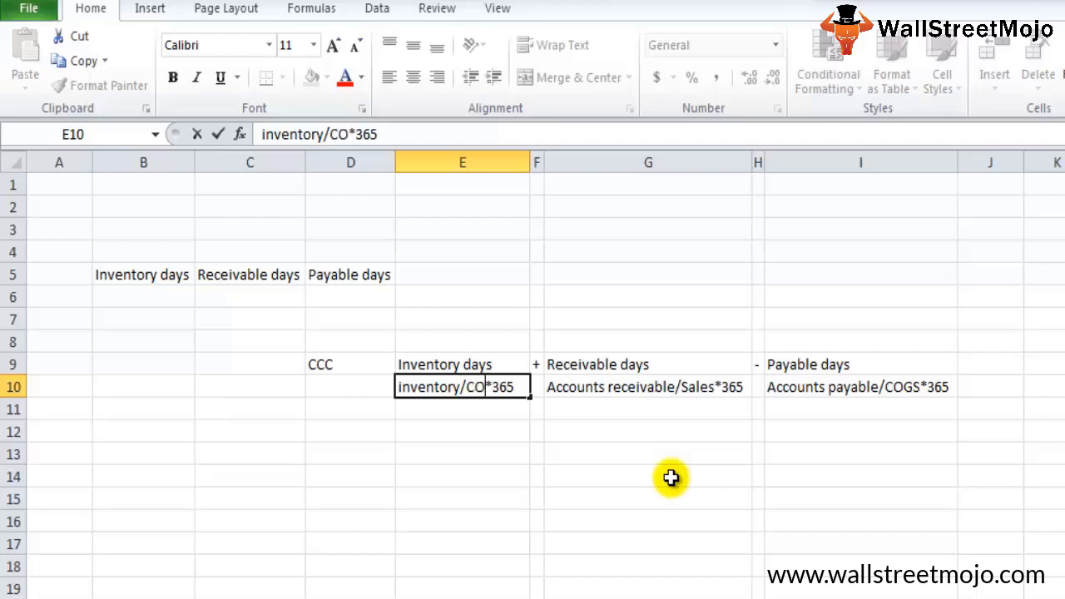
pyautogui.press('Return')
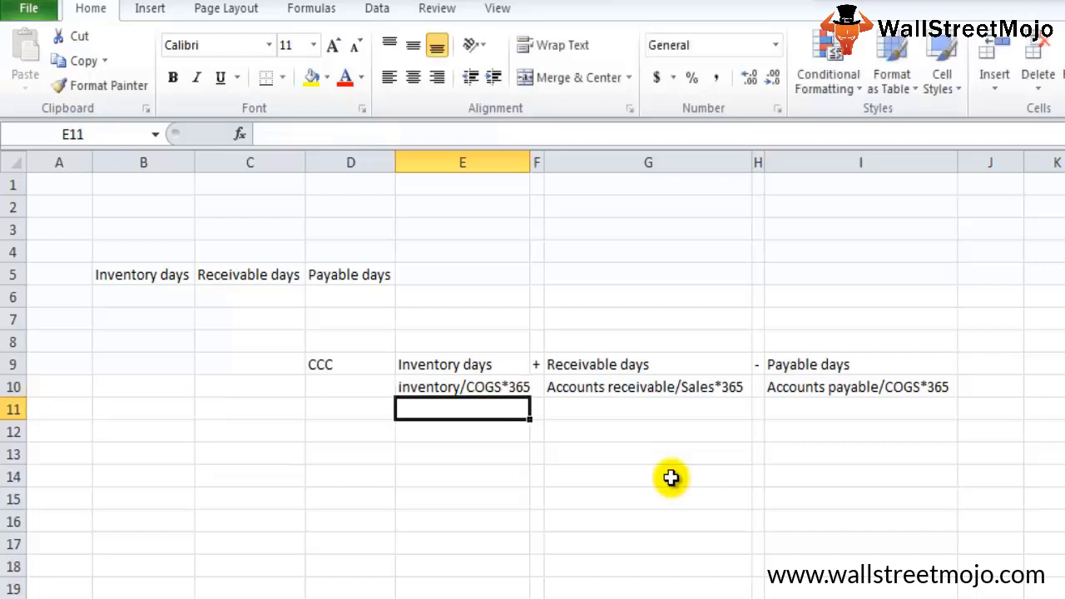
pyautogui.press('Up')
pyautogui.press('Right')
pyautogui.press('Right')
pyautogui.press('Right')
pyautogui.press('Right')
pyautogui.press('Right')
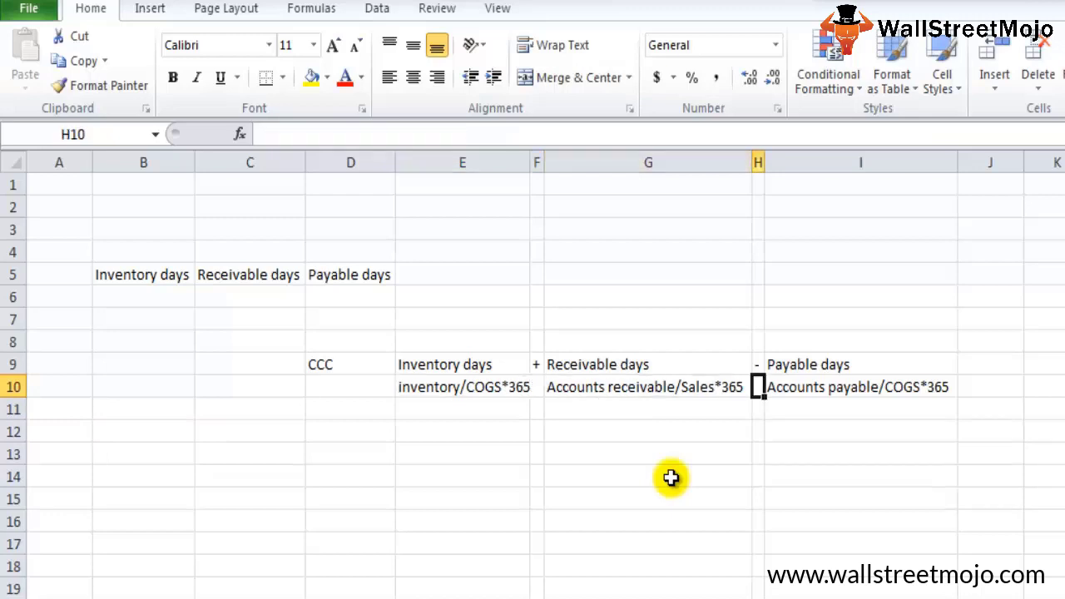
# Step: Enter the label "Cogs" in cell D12, two rows below the component formulas
pyautogui.press('Left')
pyautogui.press('Left')
pyautogui.press('Left')
pyautogui.press('Down')
pyautogui.press('Down')
pyautogui.press('Left')
pyautogui.press('Left')
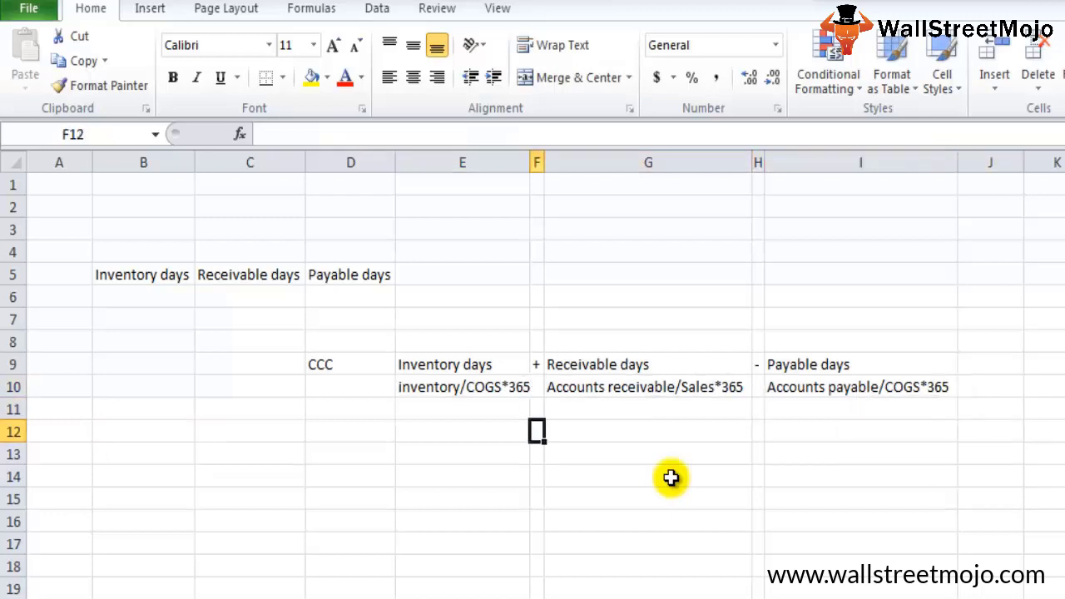
pyautogui.press('Left')
pyautogui.press('Down')
pyautogui.press('Up')
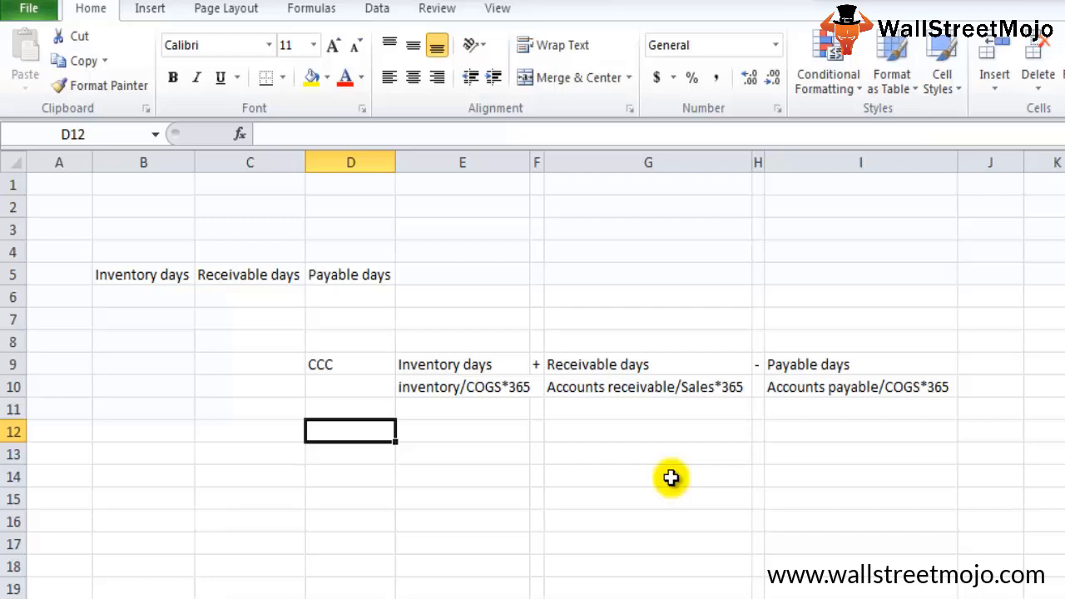
pyautogui.write('Cos')
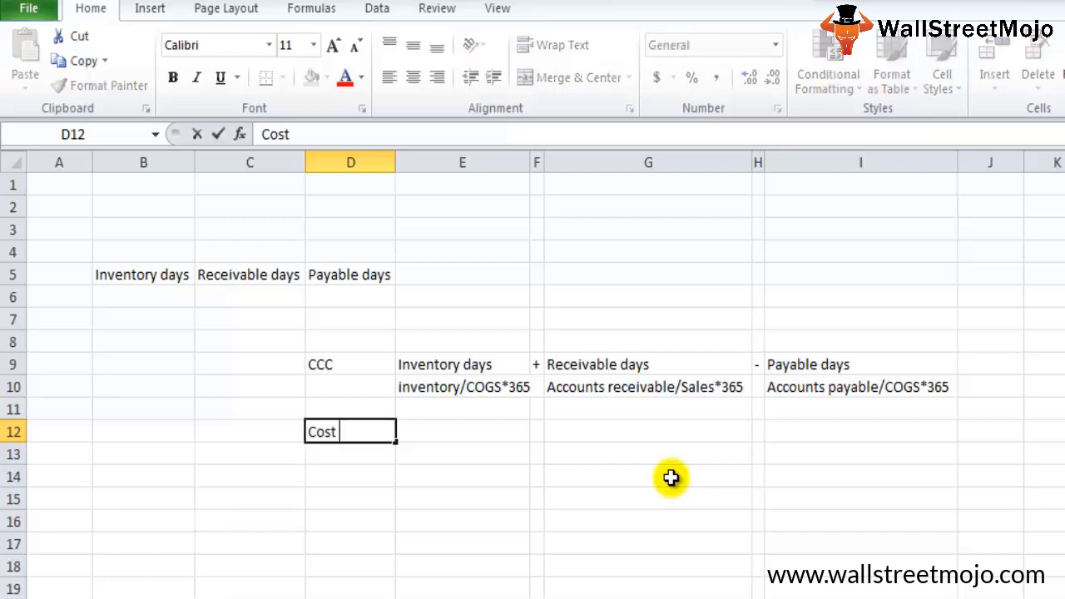
pyautogui.press('BackSpace')
pyautogui.write('gs')
pyautogui.press('Return')
# Step: Enter the text "Revenue - Gross profit" in cell E12 beside the Cogs label, and auto-fit column E
pyautogui.press('Up')
pyautogui.press('Right')
pyautogui.write('Rev')
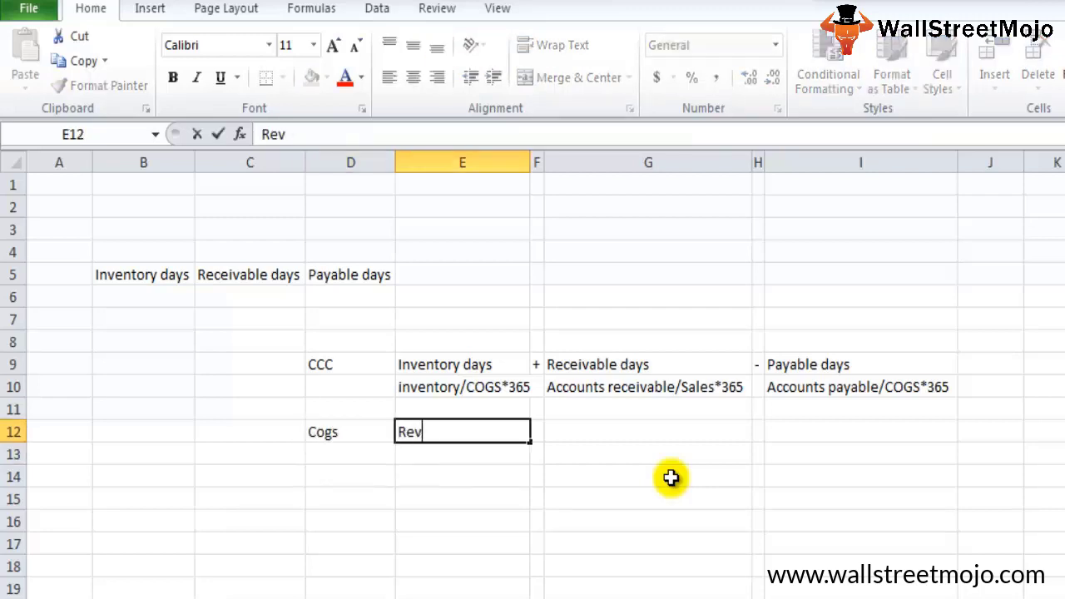
pyautogui.write('enue ')
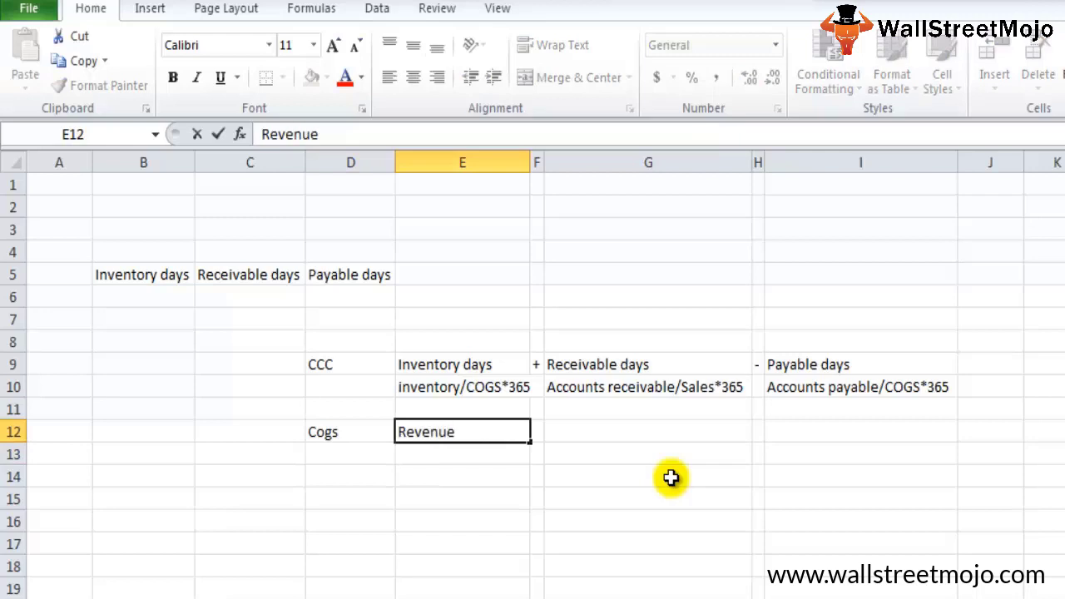
pyautogui.write('- Gross profit')
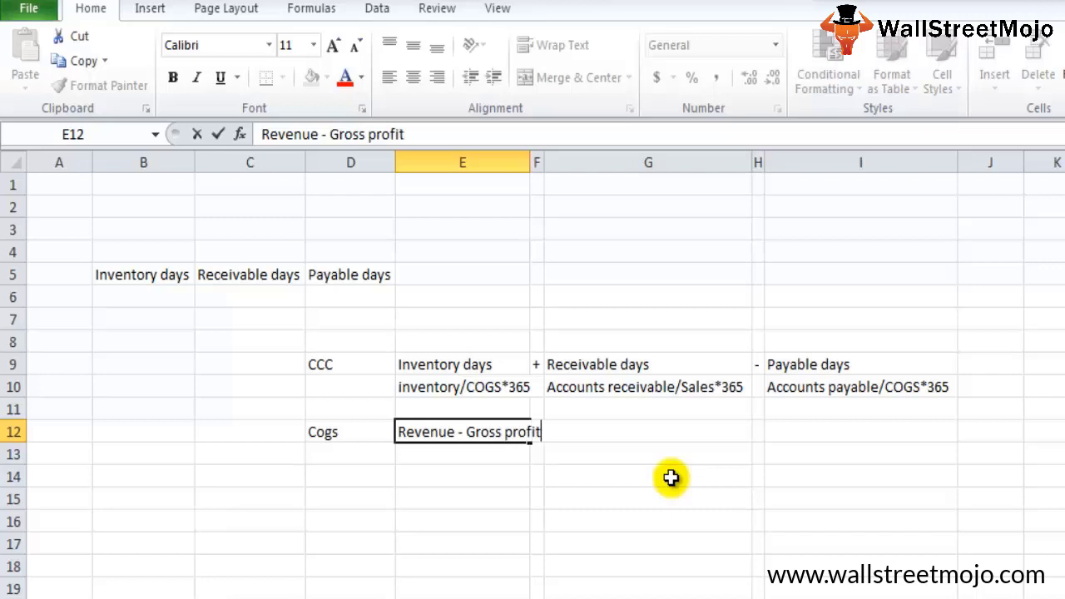
pyautogui.hotkey('ctrl', 'Return')
pyautogui.hotkey('alt', 'h')
pyautogui.press('o')
pyautogui.press('i')
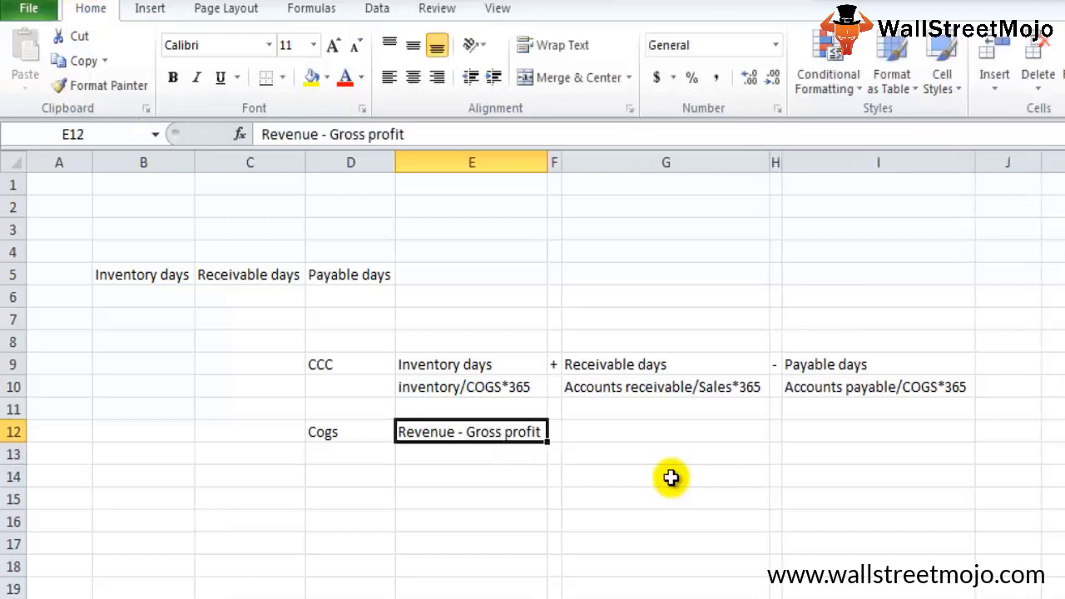
# Step: Extend the label in cell D12 to "Cogs/cost of goods sold" and auto-fit column D
pyautogui.press('Down')
pyautogui.press('Up')
pyautogui.press('Left')
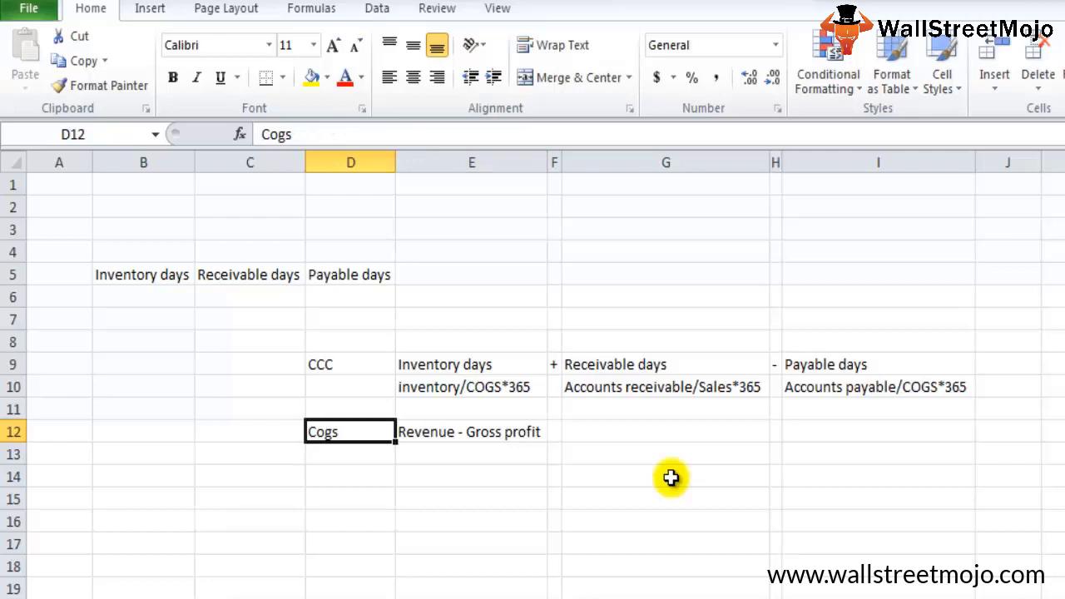
pyautogui.press('Right')
pyautogui.press('Left')
pyautogui.press('F2')
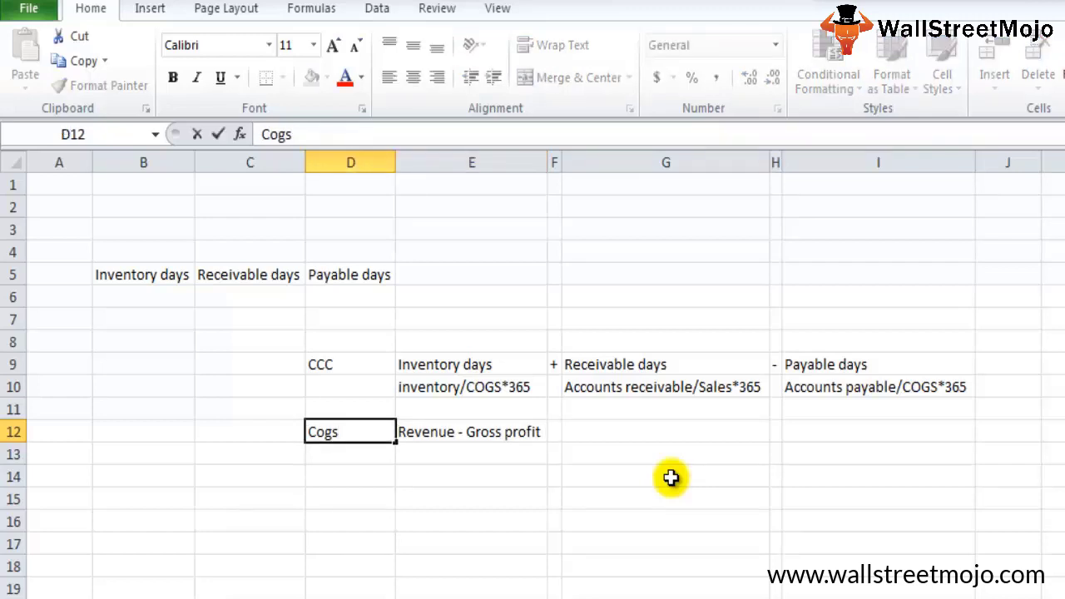
pyautogui.write('/cost of')
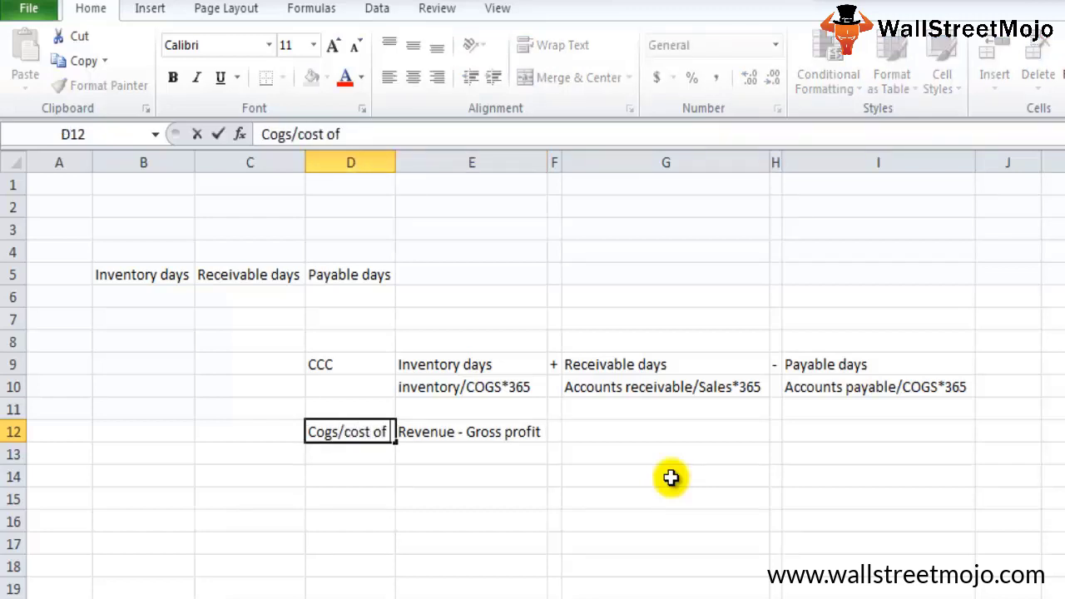
pyautogui.write(' goods sold')
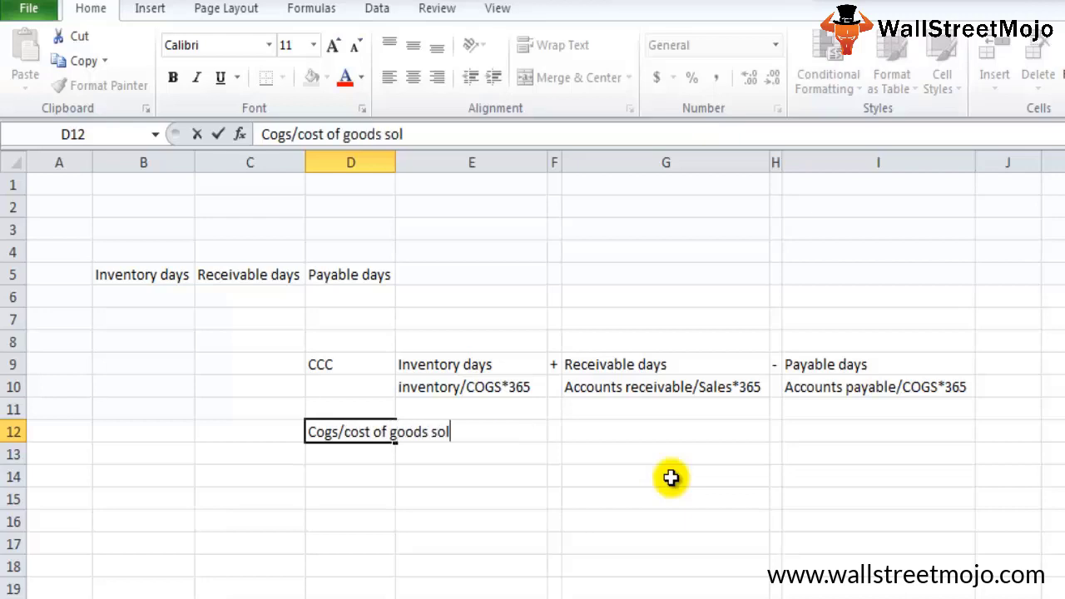
pyautogui.press('Return')
pyautogui.press('Up')
pyautogui.hotkey('alt', 'h')
pyautogui.press('o')
pyautogui.press('i')
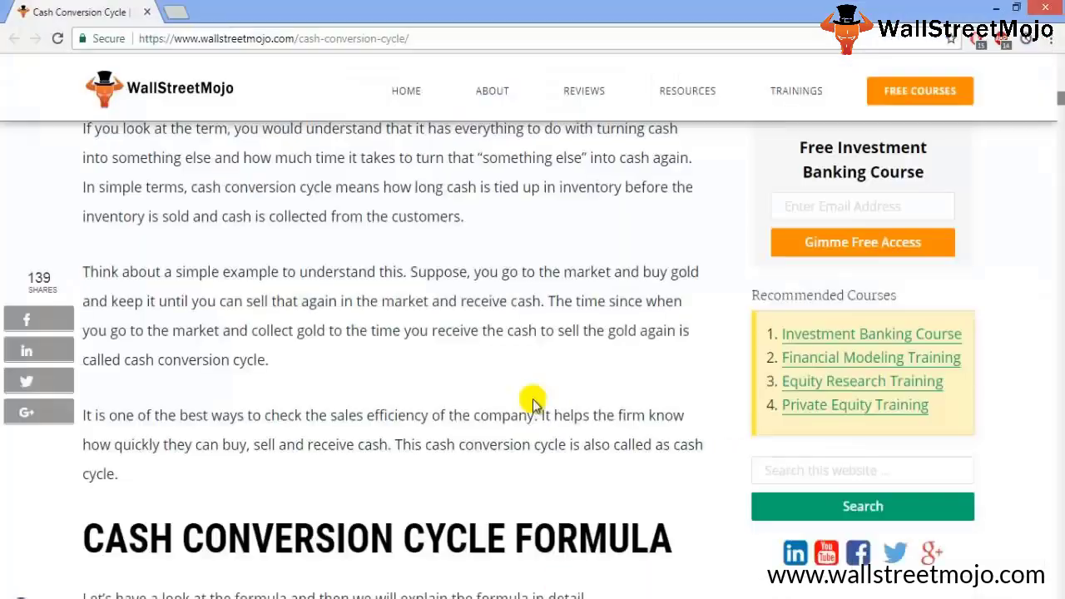
# Step: Switch to the browser and examine the Ford and Amazon cash conversion cycle chart in the article
pyautogui.scroll(-1, 532, 402)
pyautogui.scroll(15, 532, 402)
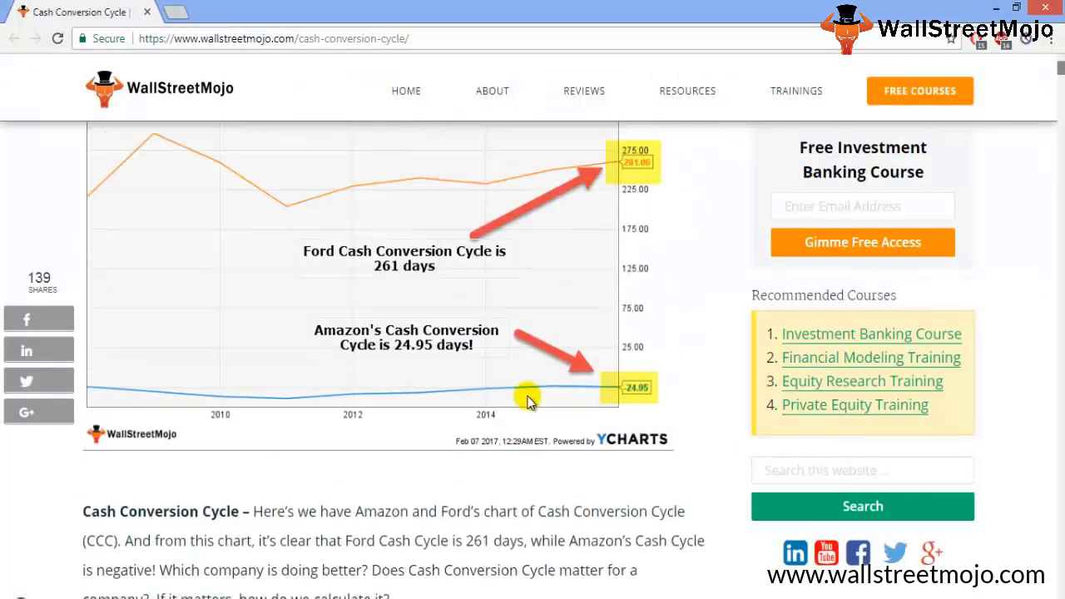
pyautogui.scroll(-2, 378, 393)
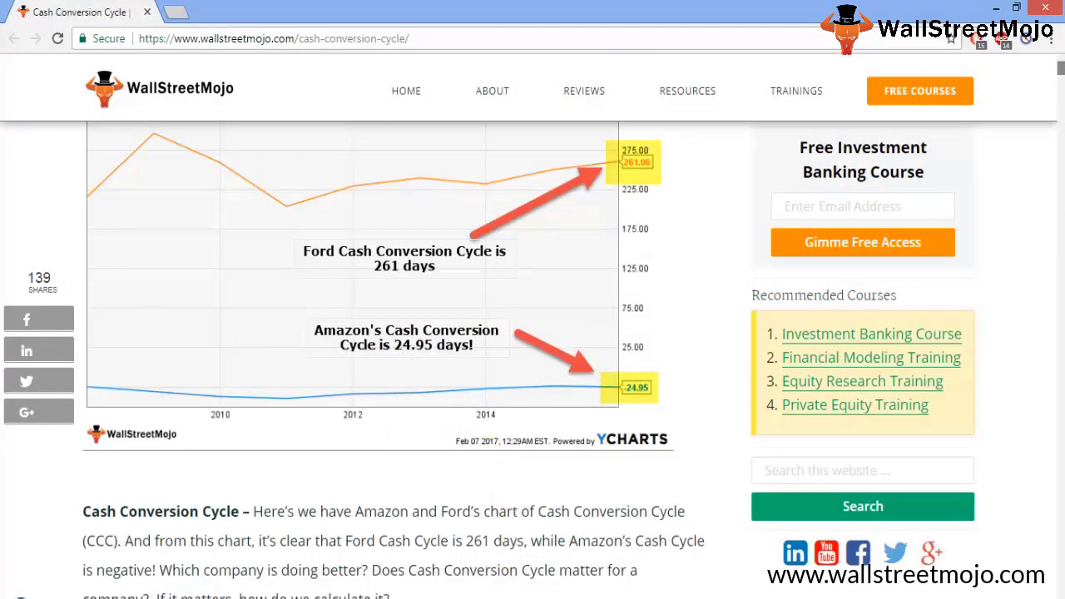
# Step: Search the web for edgar in a new tab and open the SEC.gov Company Search Page result
pyautogui.hotkey('ctrl', 't')
pyautogui.write('edgar')
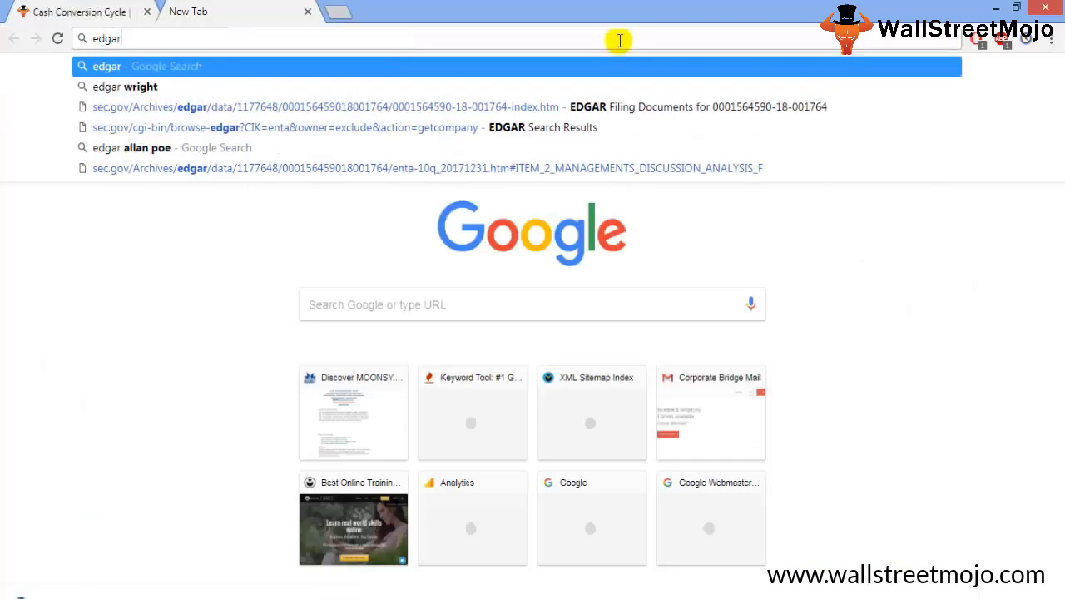
pyautogui.press('Return')
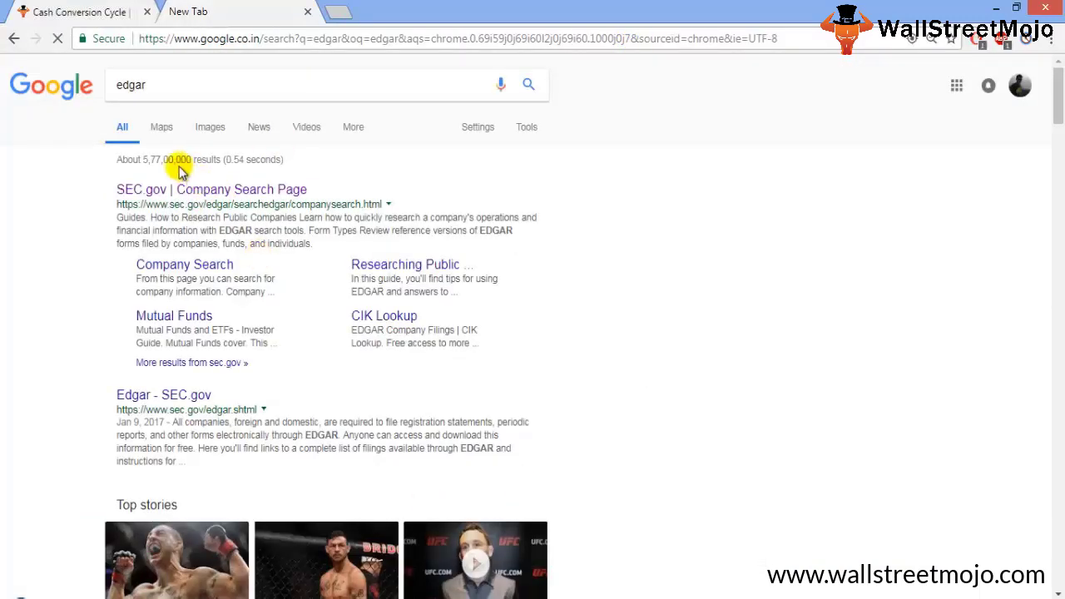
pyautogui.click(169, 190)
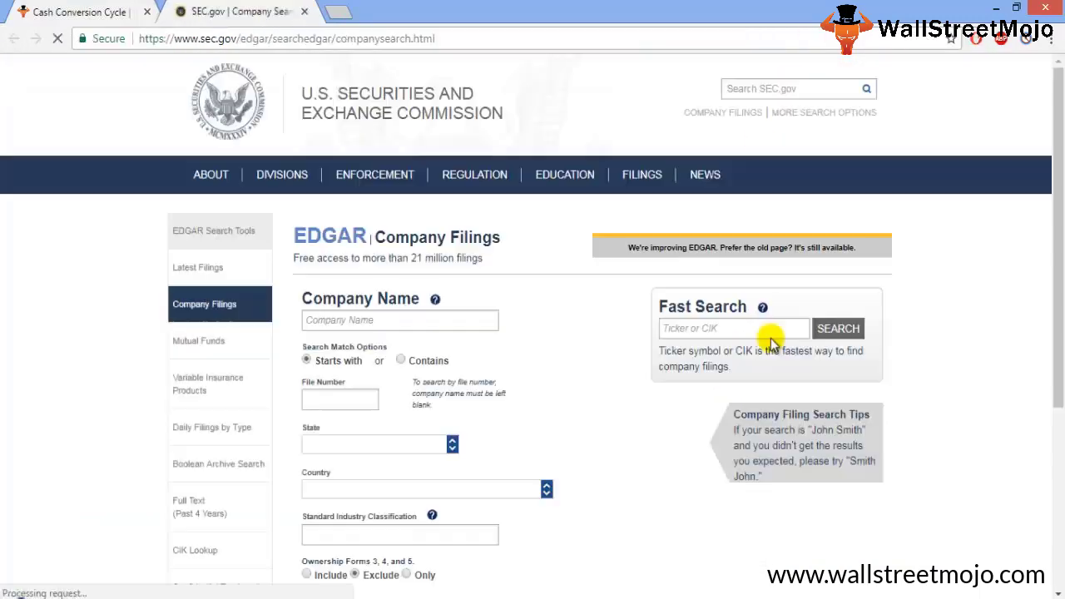
# Step: Search the EDGAR company filings for amazon and open the filings list of AMAZON COM INC
pyautogui.click(347, 312)
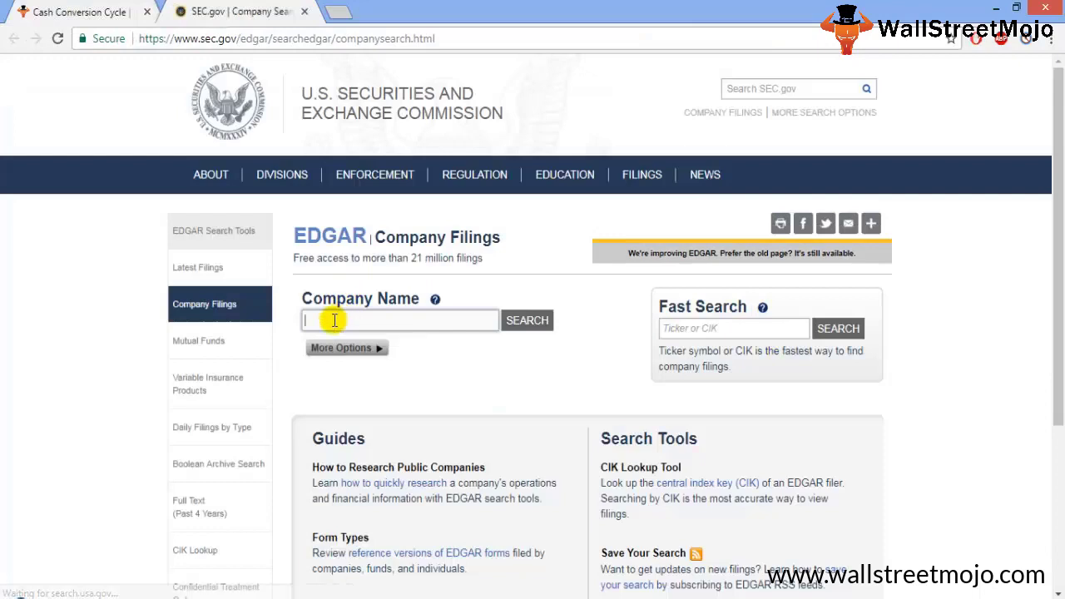
pyautogui.write('amazon')
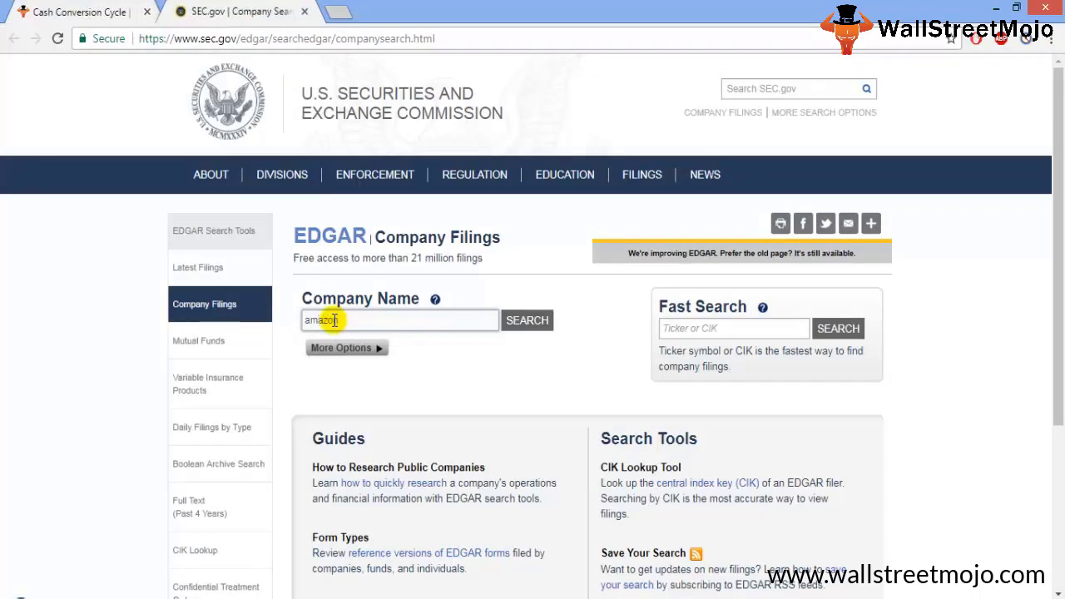
pyautogui.press('Return')
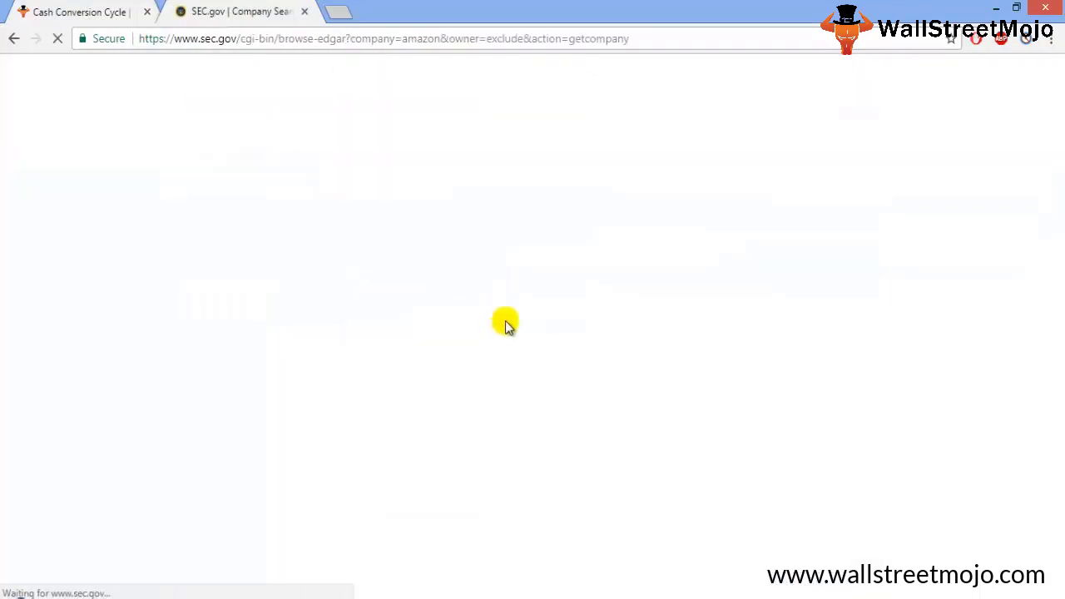
pyautogui.scroll(-3, 580, 319)
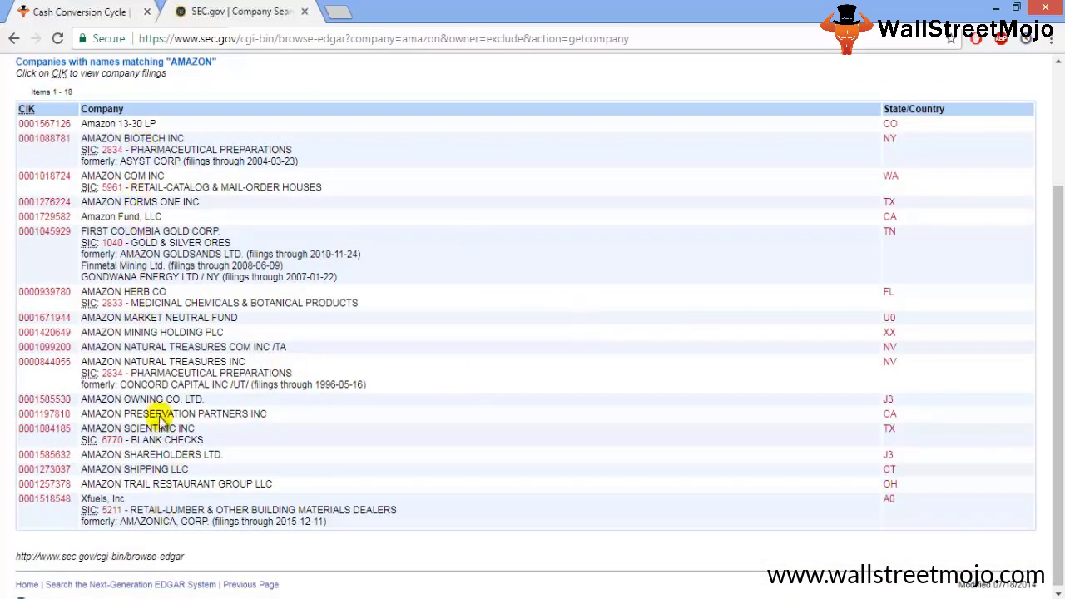
pyautogui.click(52, 175)
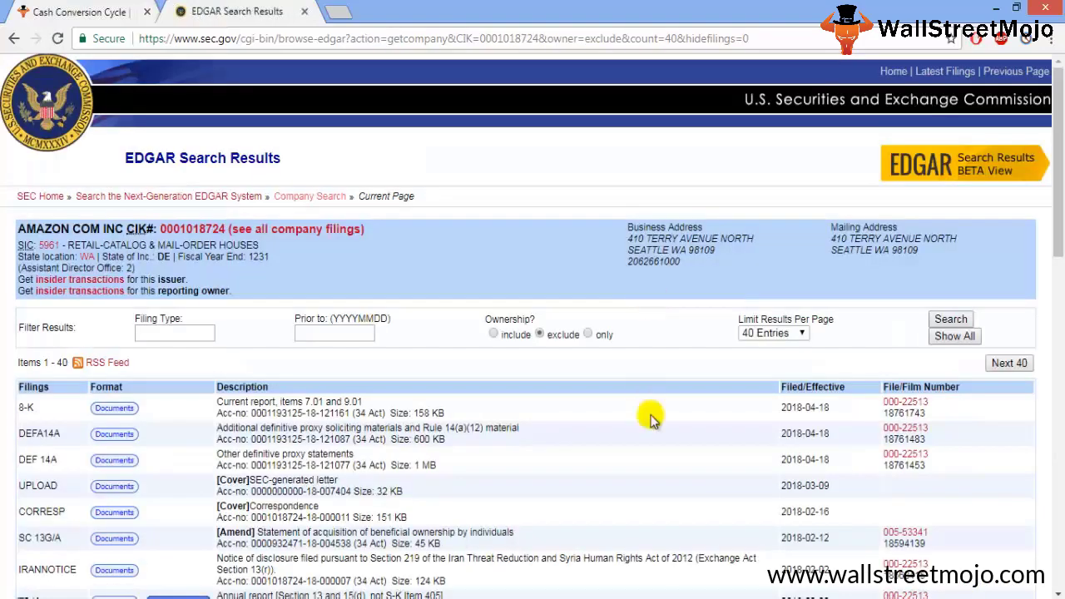
pyautogui.scroll(-1, 649, 419)
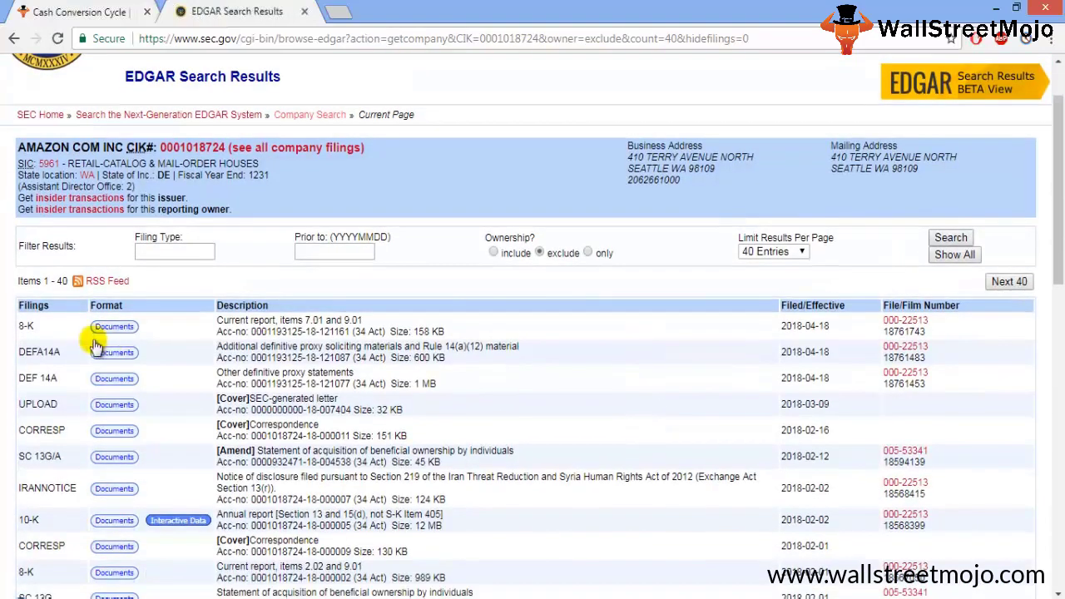
# Step: Open Amazon's annual report 10-K filed 2018-02-02 and its main document amzn-20171231x10k.htm
pyautogui.scroll(-2, 555, 389)
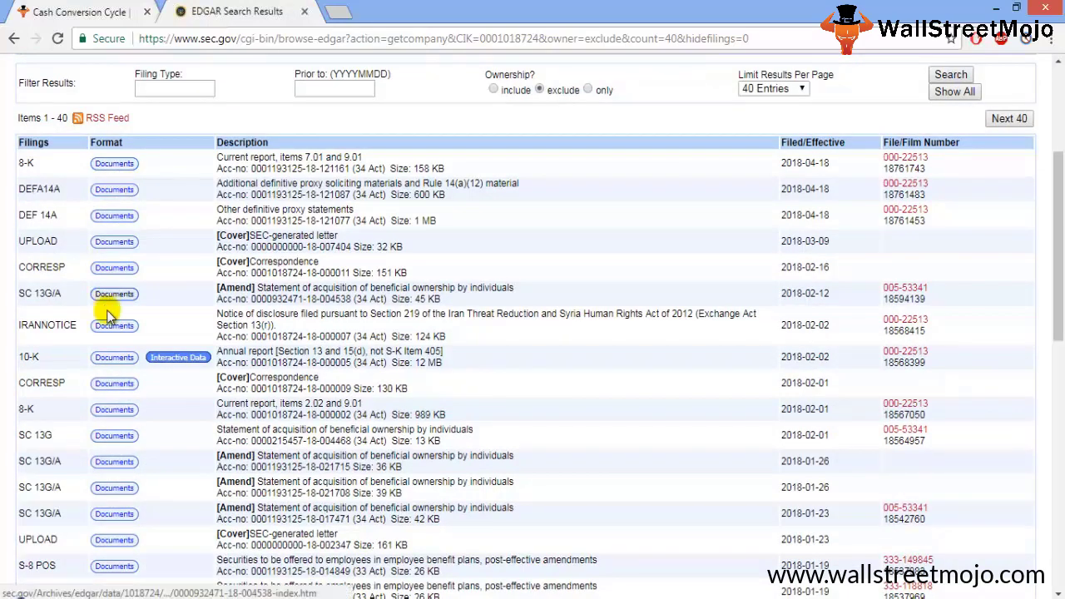
pyautogui.click(119, 363)
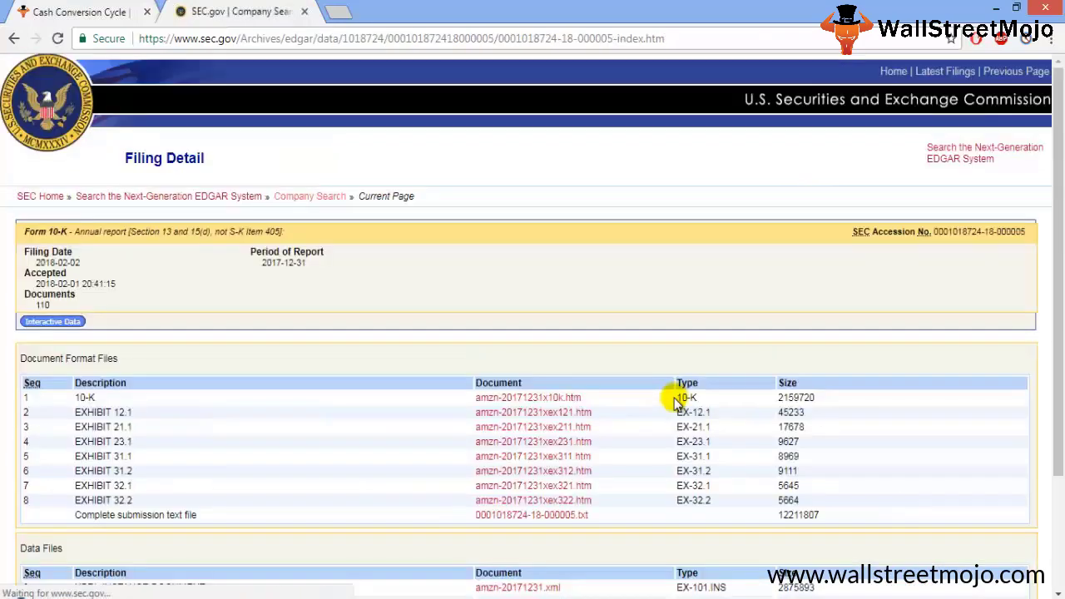
pyautogui.click(516, 400)
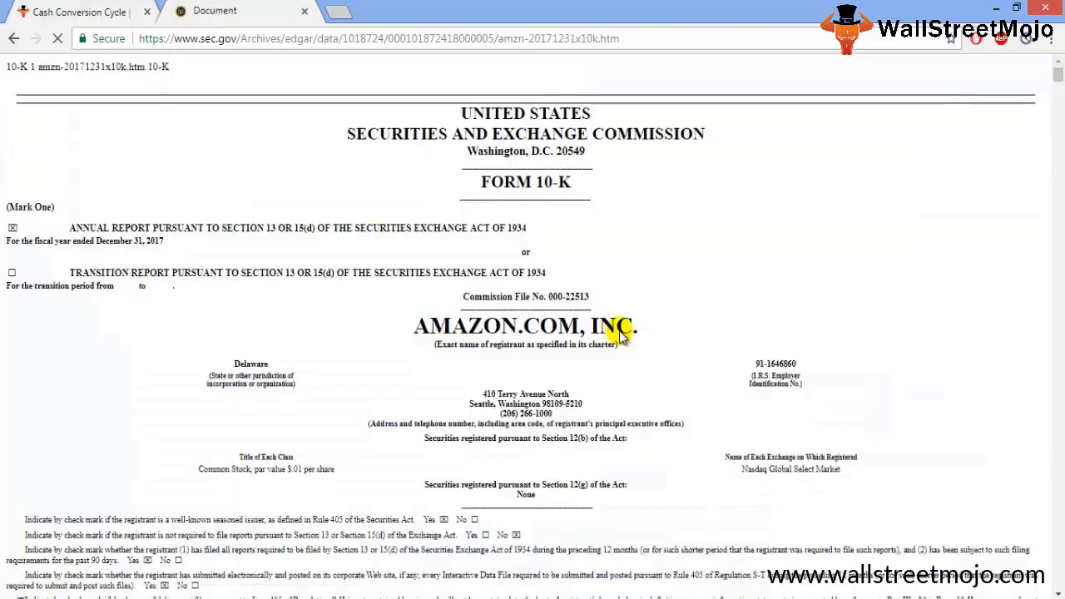
# Step: Go to Item 6, Selected Consolidated Financial Data, in the 10-K and examine the net sales row under Statements of Operations
pyautogui.scroll(-2, 619, 332)
pyautogui.scroll(-9, 624, 333)
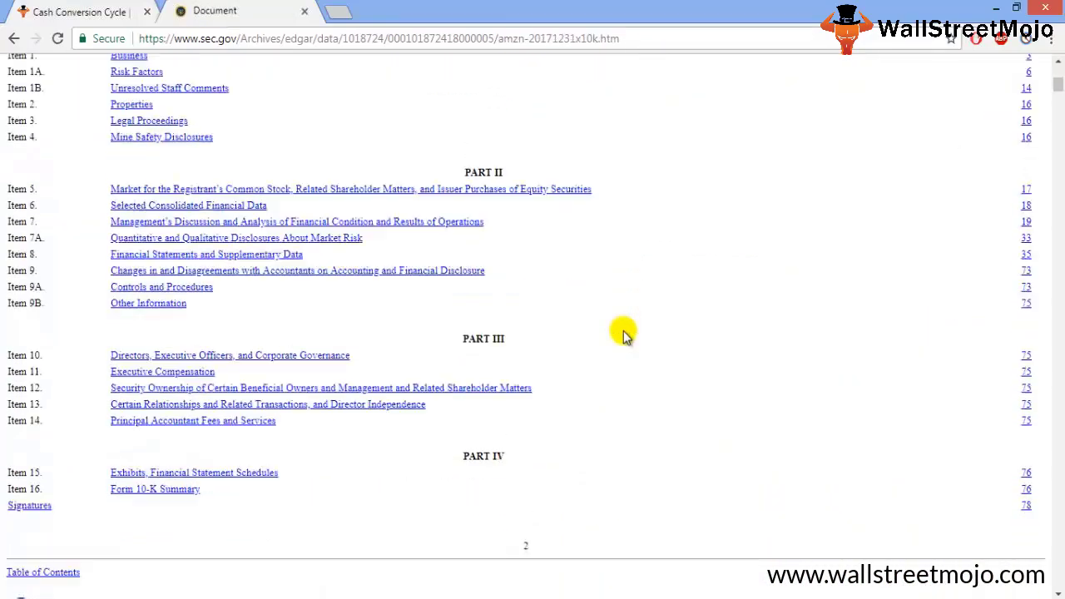
pyautogui.scroll(-1, 625, 342)
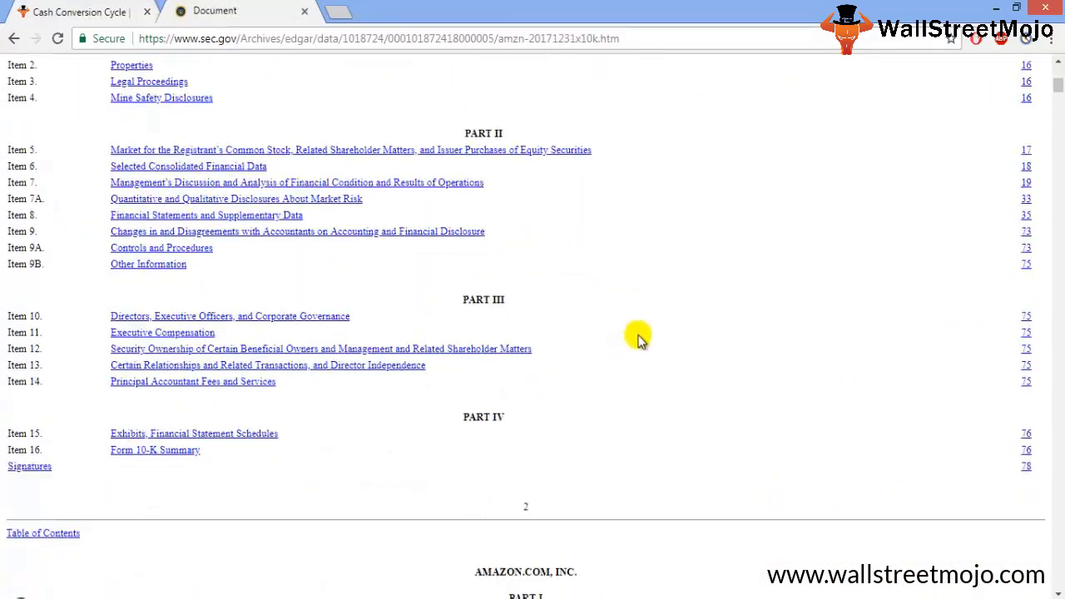
pyautogui.click(175, 169)
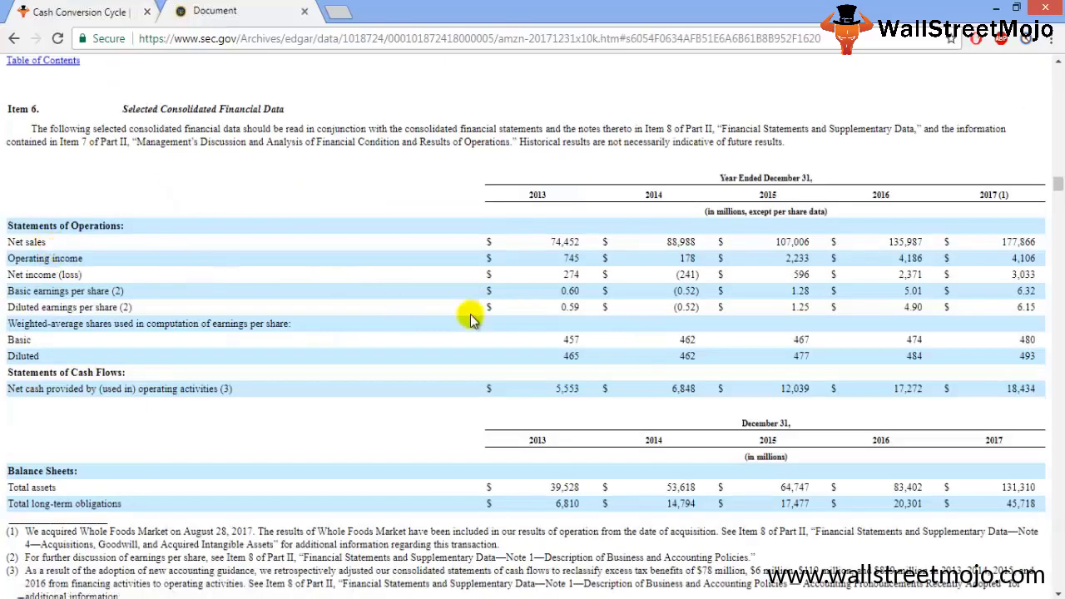
pyautogui.scroll(-1, 484, 363)
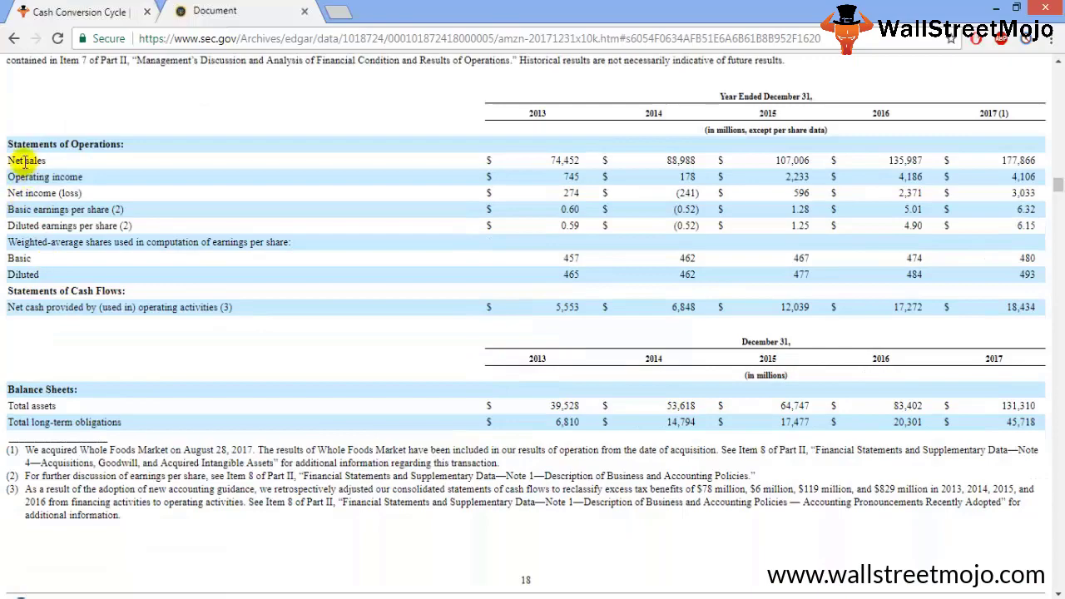
pyautogui.moveTo(25, 160); pyautogui.dragTo(321, 245)
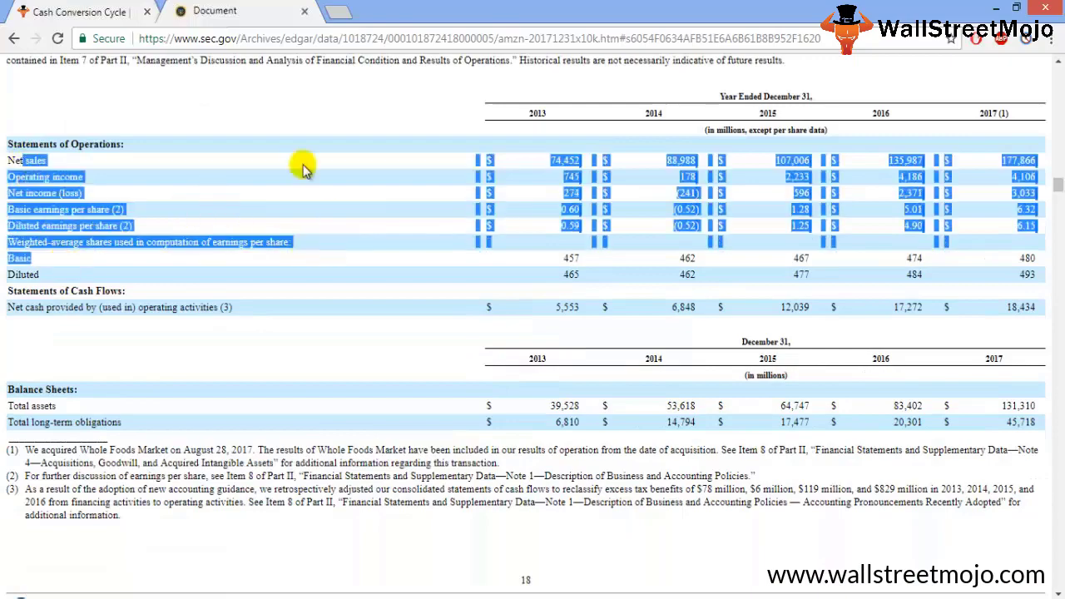
pyautogui.click(350, 170)
pyautogui.doubleClick(566, 161)
pyautogui.click(554, 238)
pyautogui.scroll(1, 554, 233)
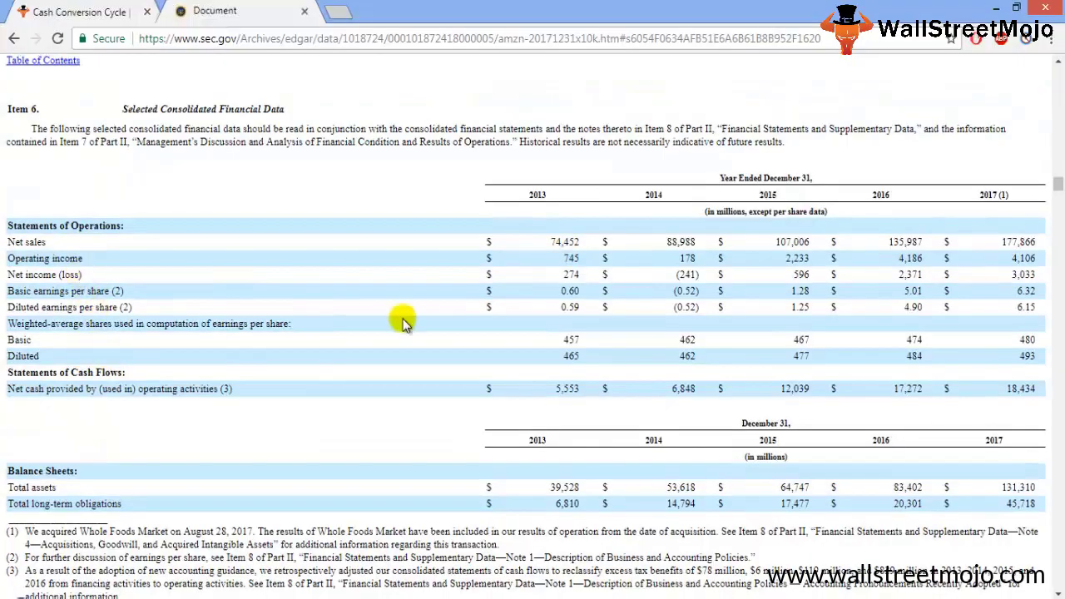
# Step: Find the Consolidated Balance Sheets in the 10-K and examine the Inventories line
pyautogui.scroll(-1, 455, 335)
pyautogui.scroll(-15, 455, 335)
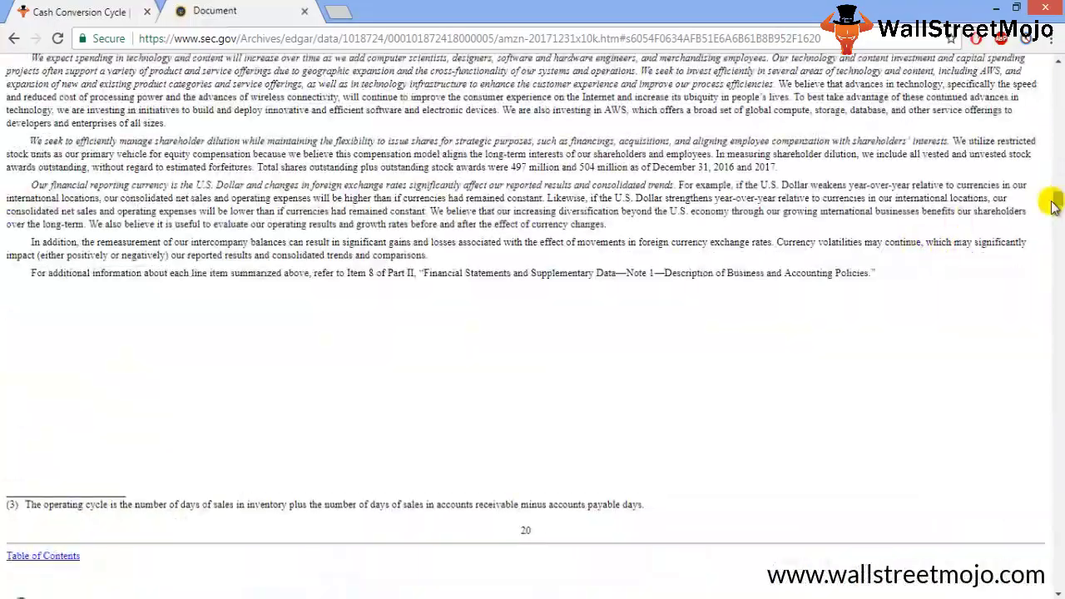
pyautogui.scroll(-1, 1058, 215)
pyautogui.moveTo(1058, 214); pyautogui.dragTo(1050, 329)
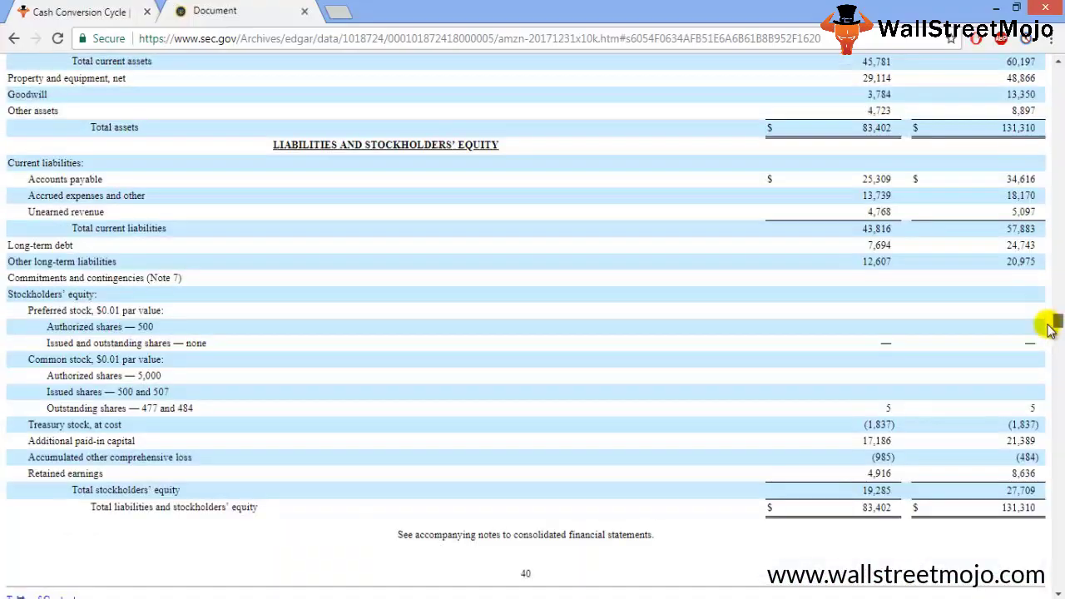
pyautogui.scroll(3, 670, 282)
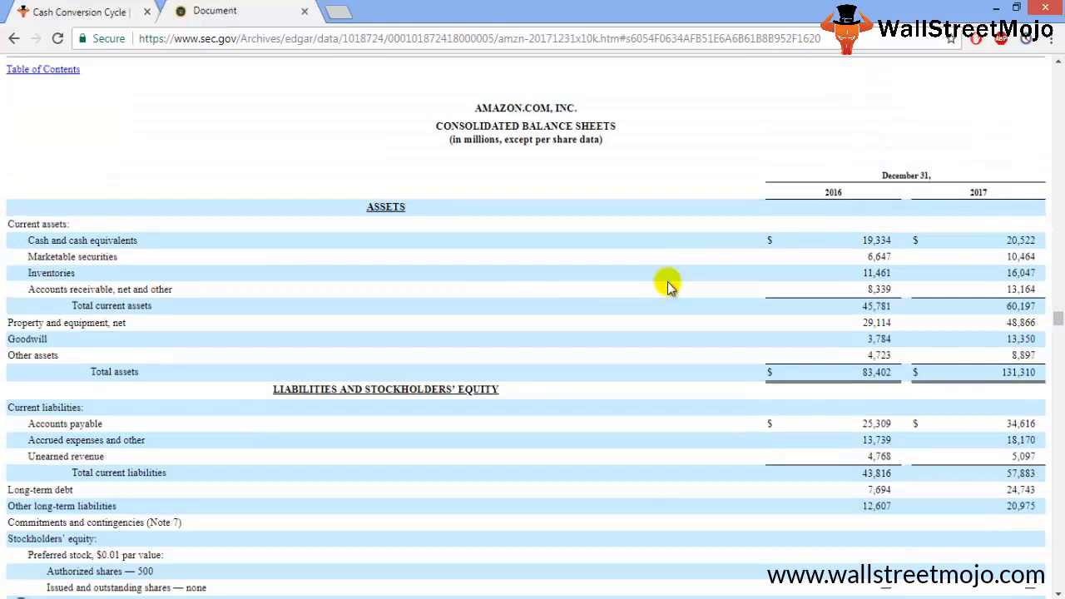
pyautogui.moveTo(95, 273); pyautogui.dragTo(7, 273)
pyautogui.click(12, 273)
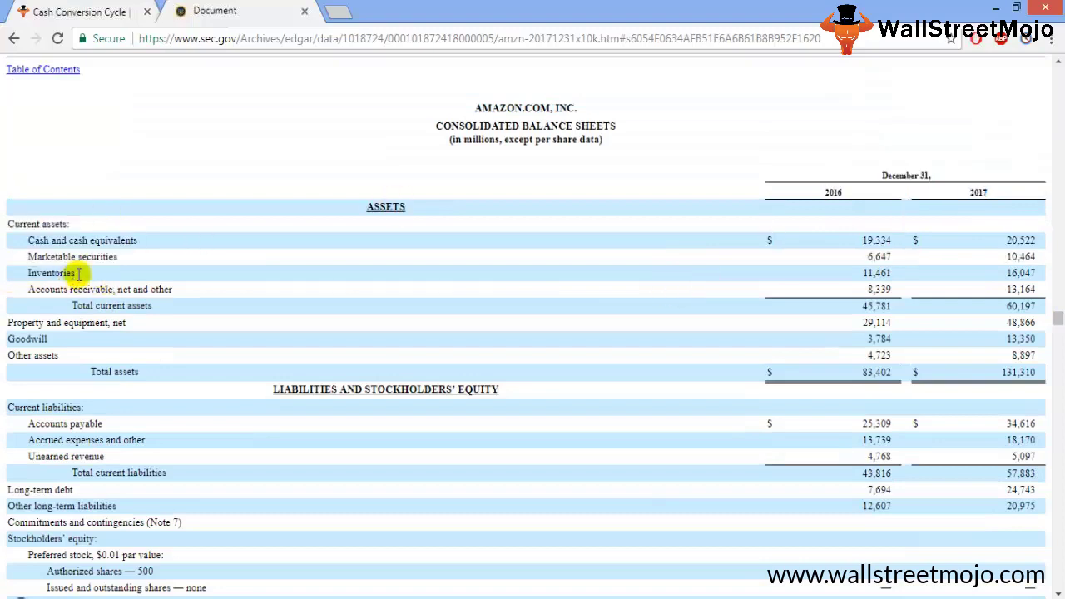
pyautogui.moveTo(79, 273); pyautogui.dragTo(12, 273)
pyautogui.moveTo(897, 277); pyautogui.dragTo(809, 276)
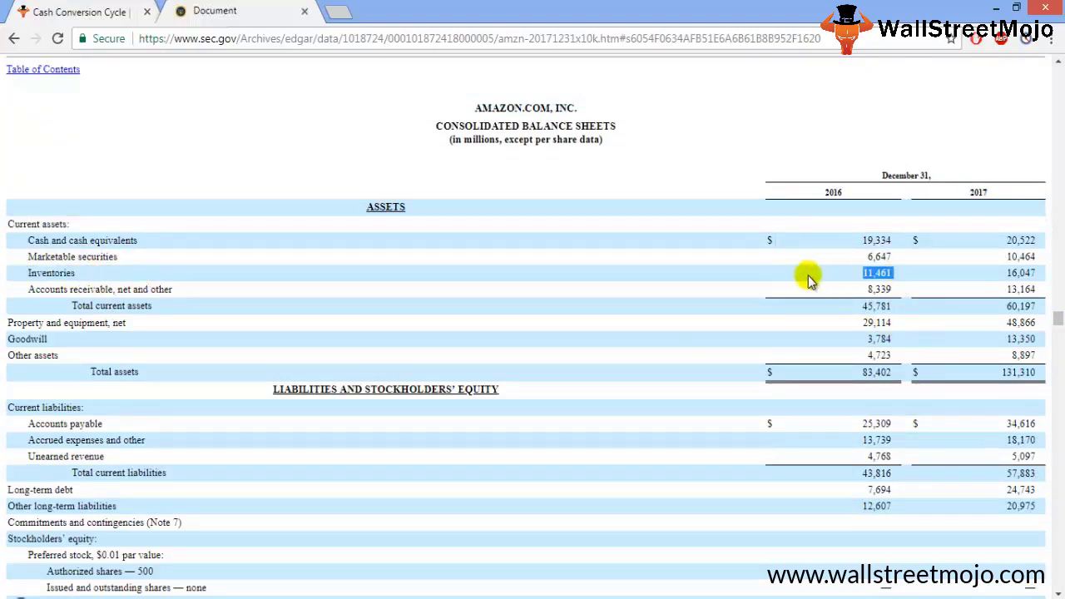
pyautogui.click(808, 277)
# Step: Find the Consolidated Statements of Operations and examine the total net sales and cost of sales lines
pyautogui.moveTo(1058, 318); pyautogui.dragTo(1056, 308)
pyautogui.scroll(-2, 544, 345)
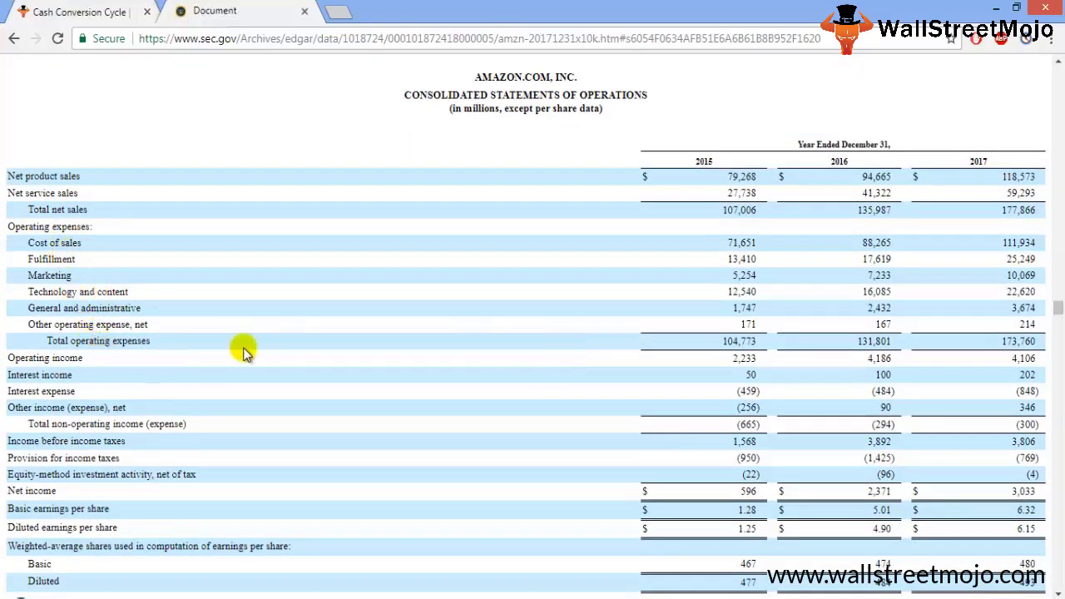
pyautogui.click(50, 213)
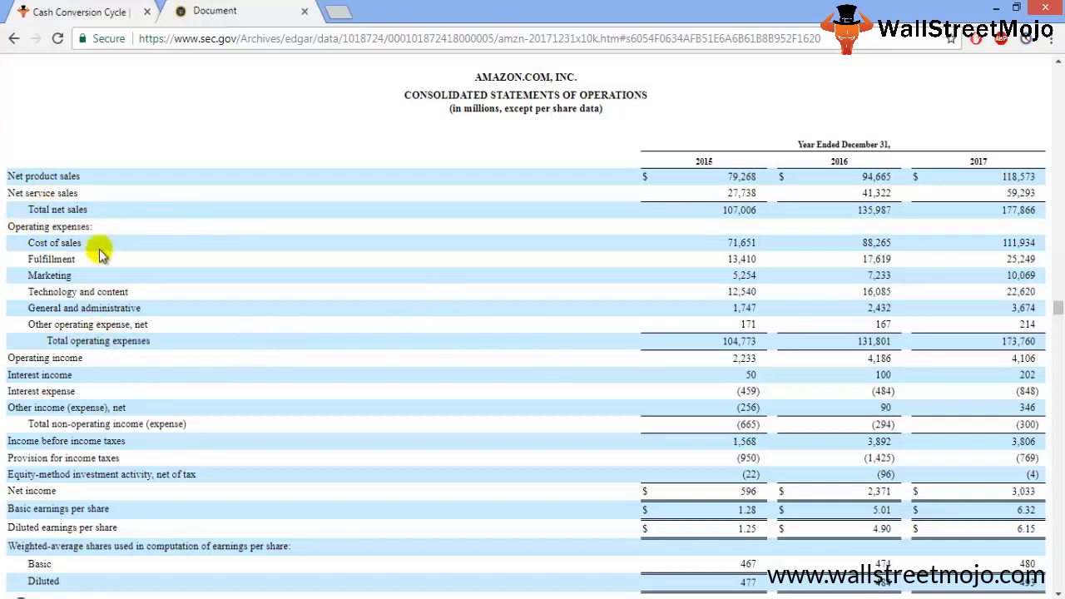
pyautogui.moveTo(90, 247); pyautogui.dragTo(26, 242)
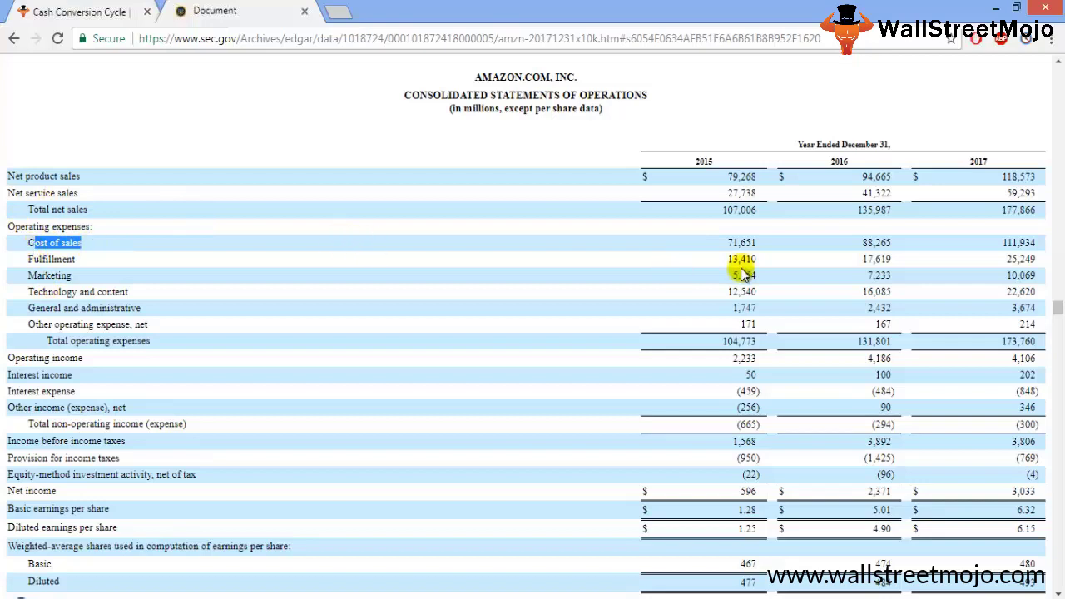
pyautogui.moveTo(757, 242); pyautogui.dragTo(722, 244)
pyautogui.moveTo(756, 212); pyautogui.dragTo(715, 218)
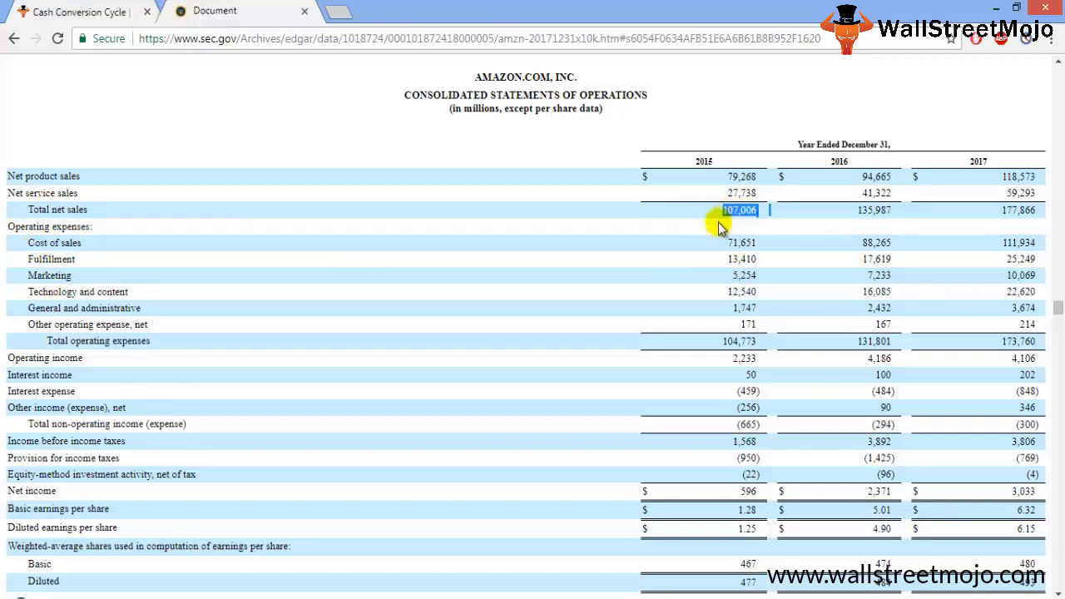
pyautogui.moveTo(755, 259); pyautogui.dragTo(697, 250)
pyautogui.moveTo(757, 210); pyautogui.dragTo(697, 235)
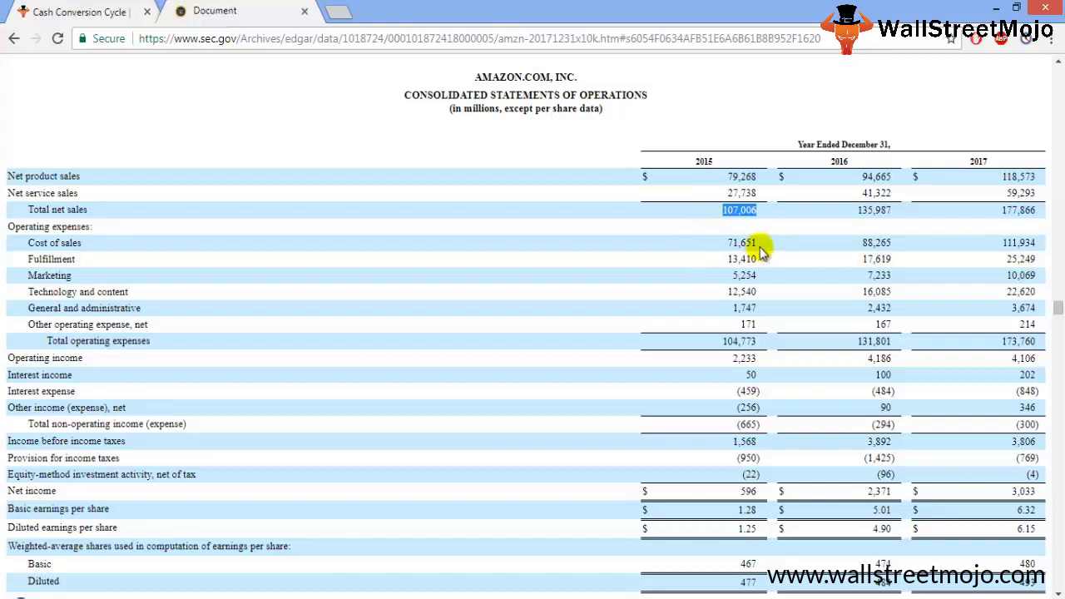
pyautogui.moveTo(759, 246); pyautogui.dragTo(671, 249)
pyautogui.scroll(-1, 672, 251)
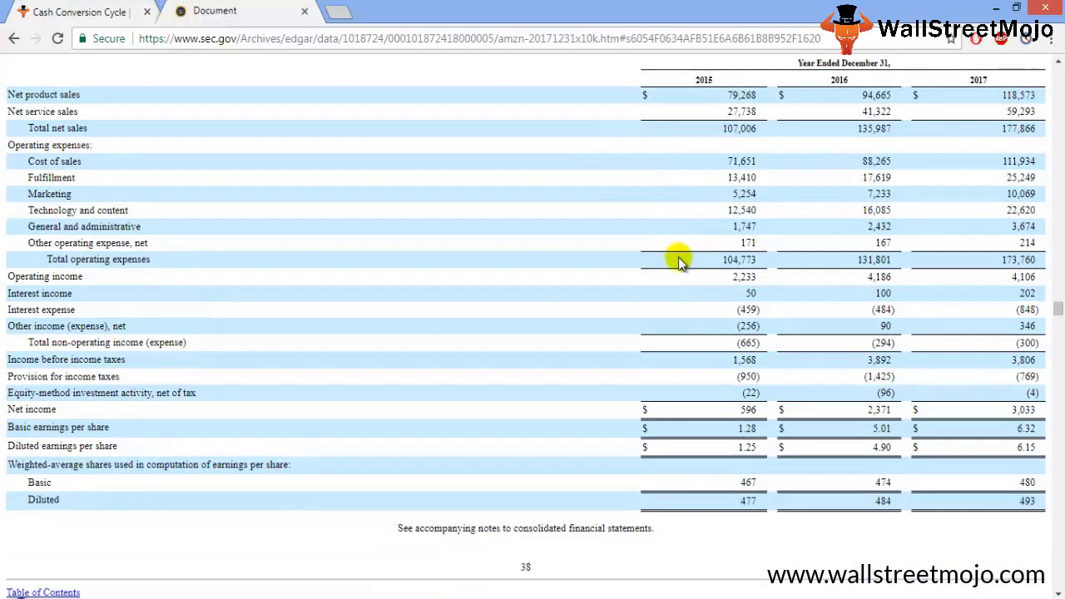
pyautogui.scroll(1, 763, 167)
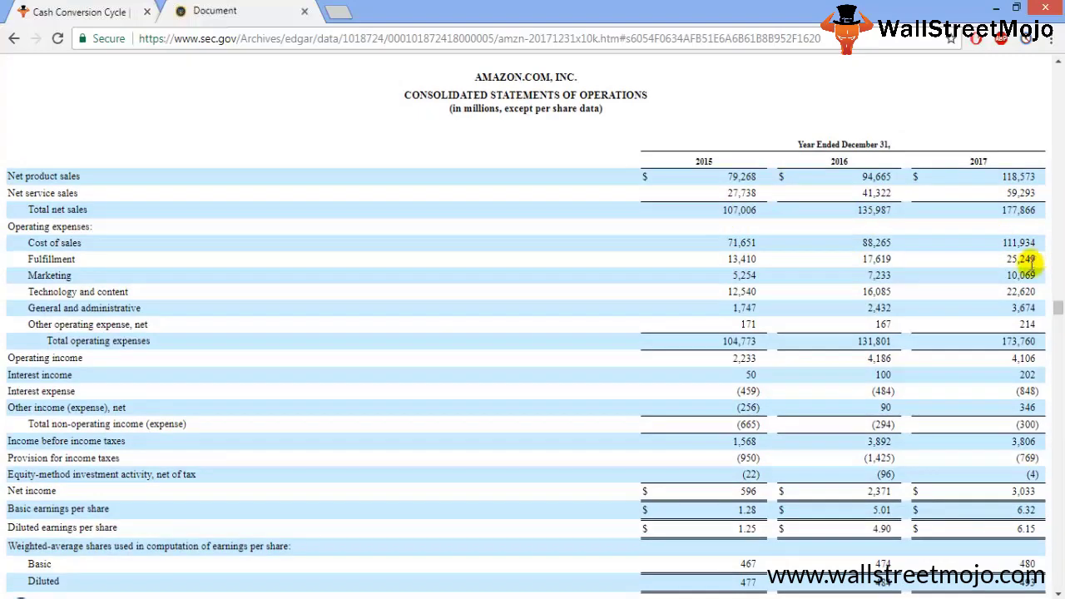
# Step: Copy the 2017 cost of sales figure, switch to Excel and enter the label "COGS" in cell D15
pyautogui.moveTo(1037, 240); pyautogui.dragTo(998, 244)
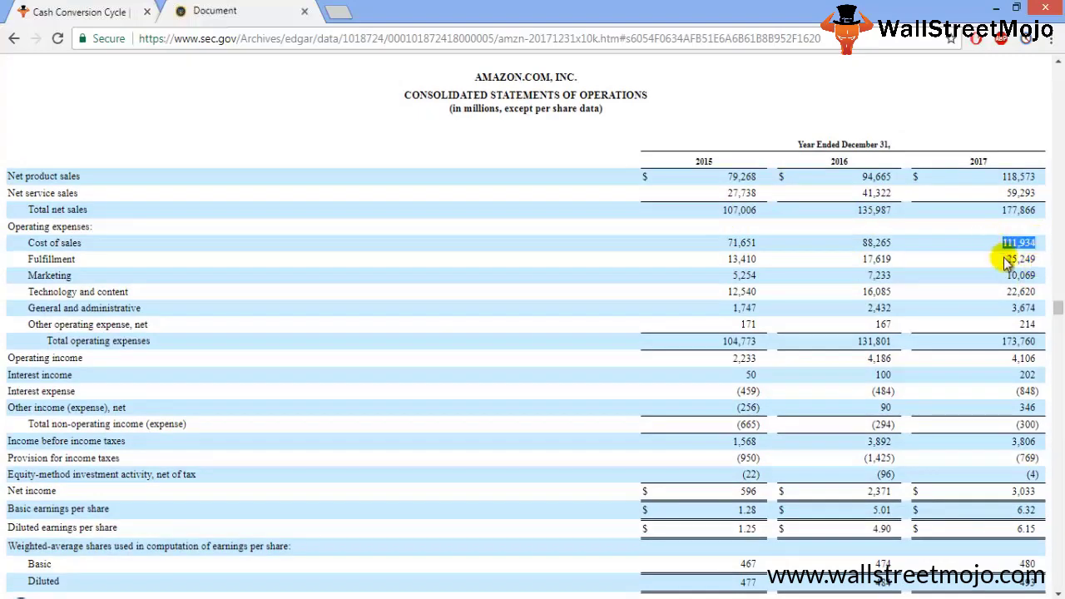
pyautogui.hotkey('alt', 'Tab')
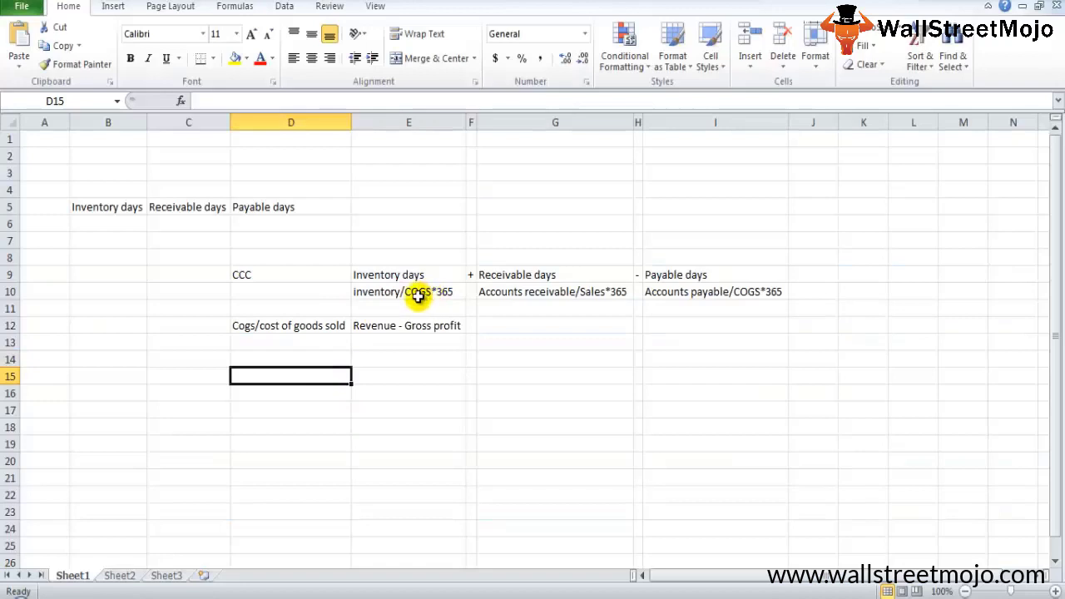
pyautogui.write('CO')
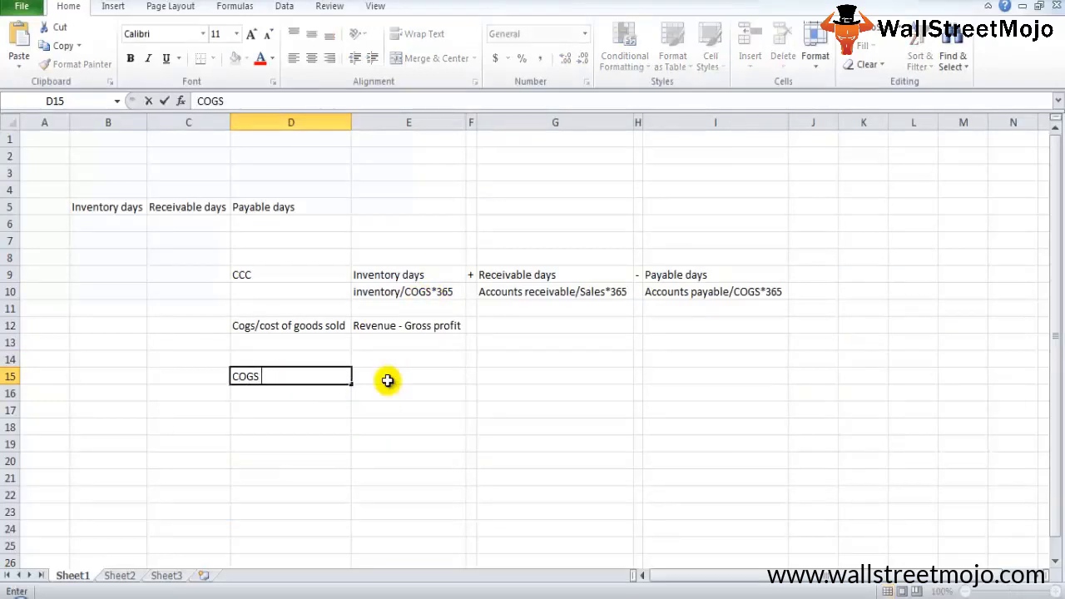
pyautogui.write('GS')
pyautogui.press('Return')
# Step: Paste the copied 2017 cost of sales, 111,934, into cell E15 using Paste Special
pyautogui.click(388, 380)
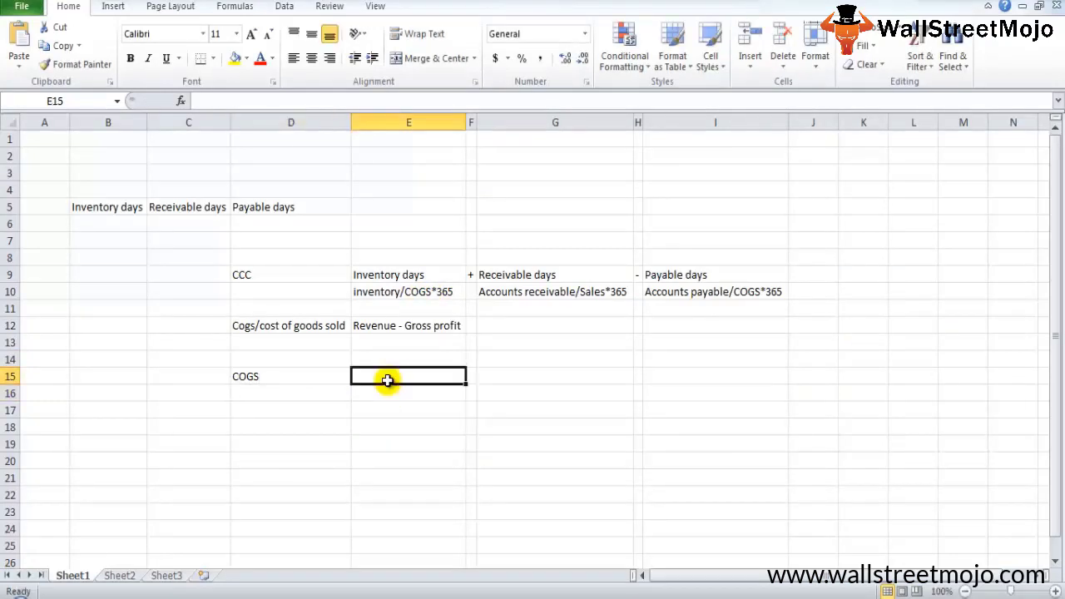
pyautogui.hotkey('alt', 'r')
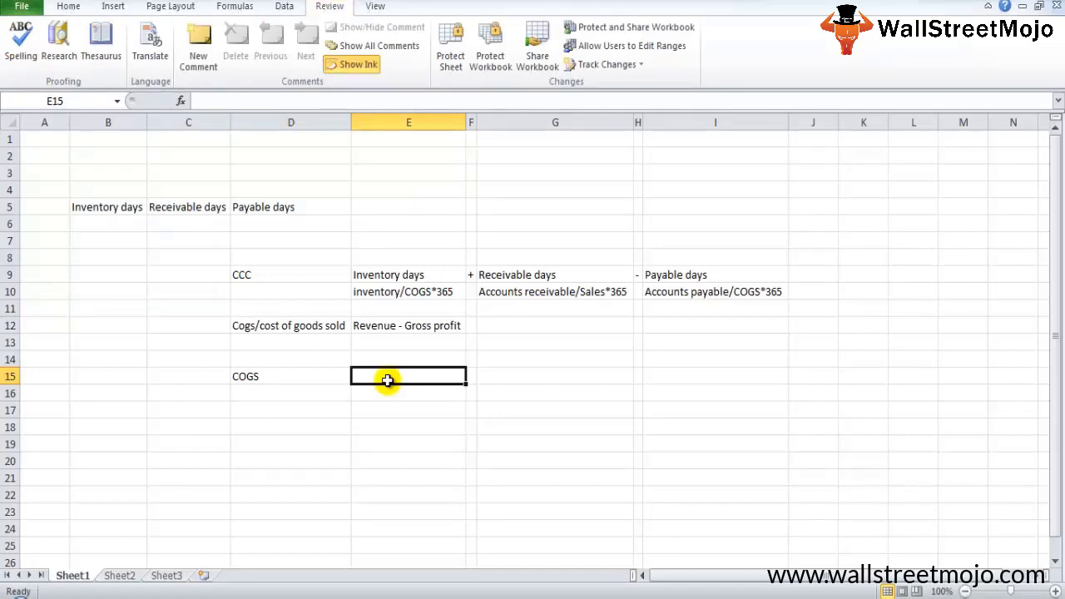
pyautogui.hotkey('ctrl', 'alt', 'v')
pyautogui.press('Down')
pyautogui.press('Down')
pyautogui.press('Return')
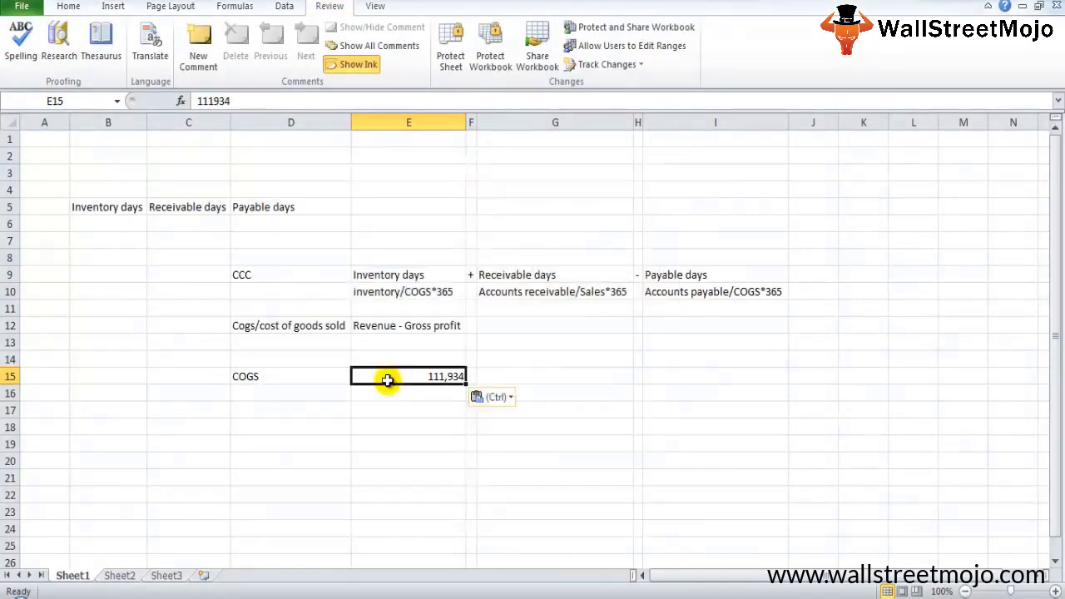
# Step: Copy the 2017 total net sales from the 10-K in the browser, return to Excel and enter "Net sales" in cell D16
pyautogui.hotkey('alt', 'Tab')
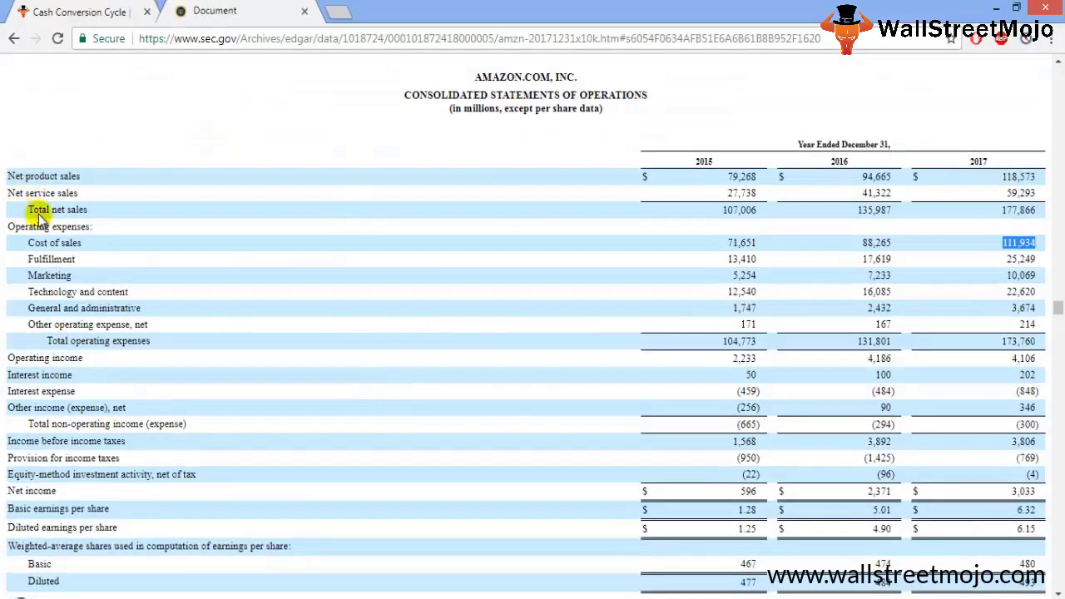
pyautogui.moveTo(1038, 211); pyautogui.dragTo(990, 212)
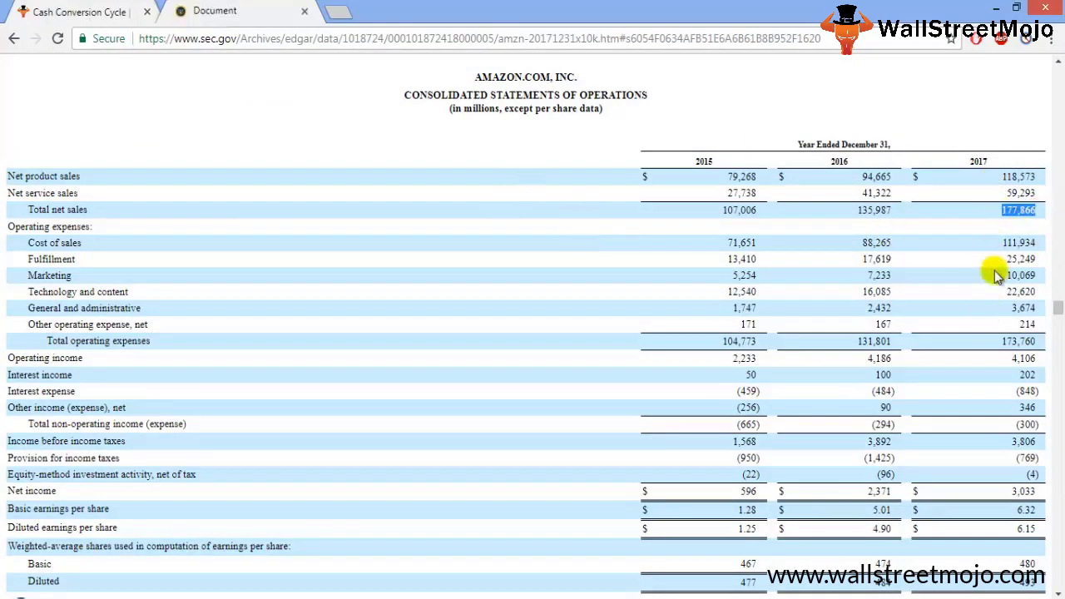
pyautogui.hotkey('alt', 'Tab')
pyautogui.click(308, 402)
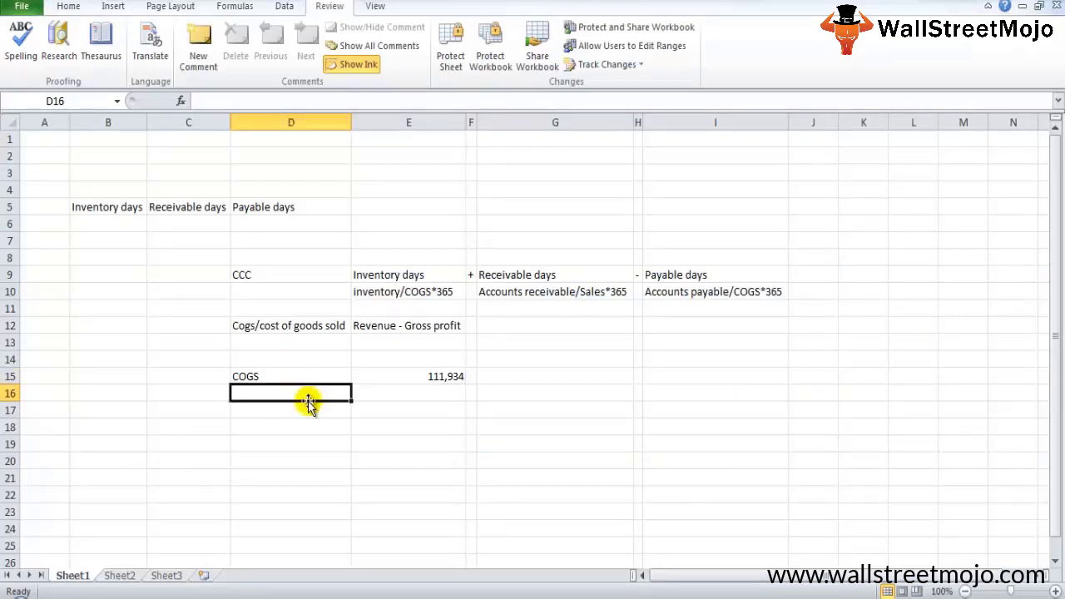
pyautogui.write('NE')
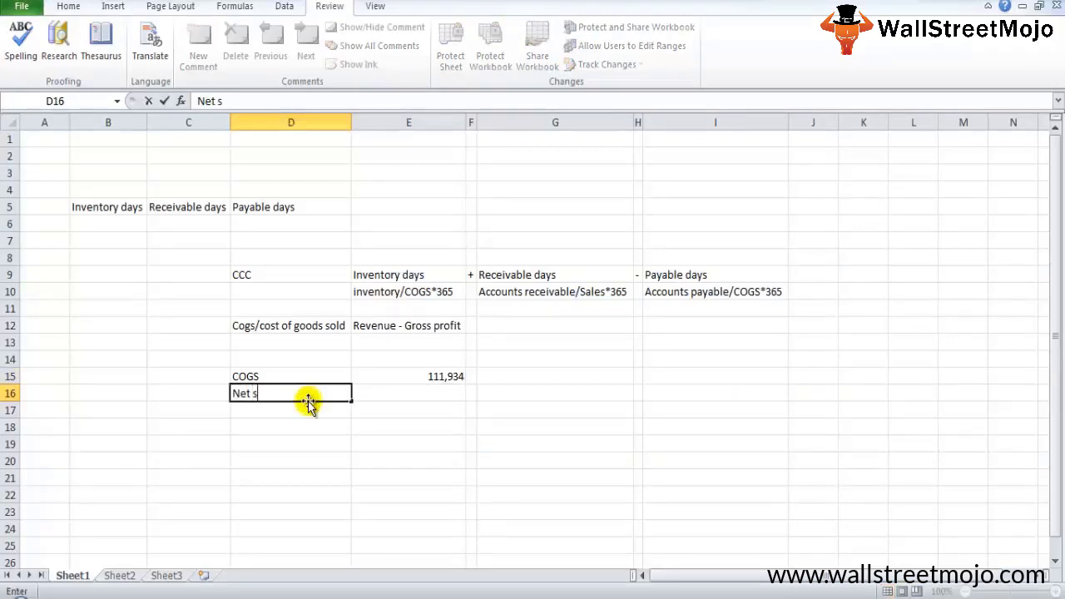
pyautogui.press('Return')
# Step: Paste the copied 2017 total net sales, 177,866, into cell E16 using Paste Special
pyautogui.press('Up')
pyautogui.press('Right')
pyautogui.hotkey('alt', 'e')
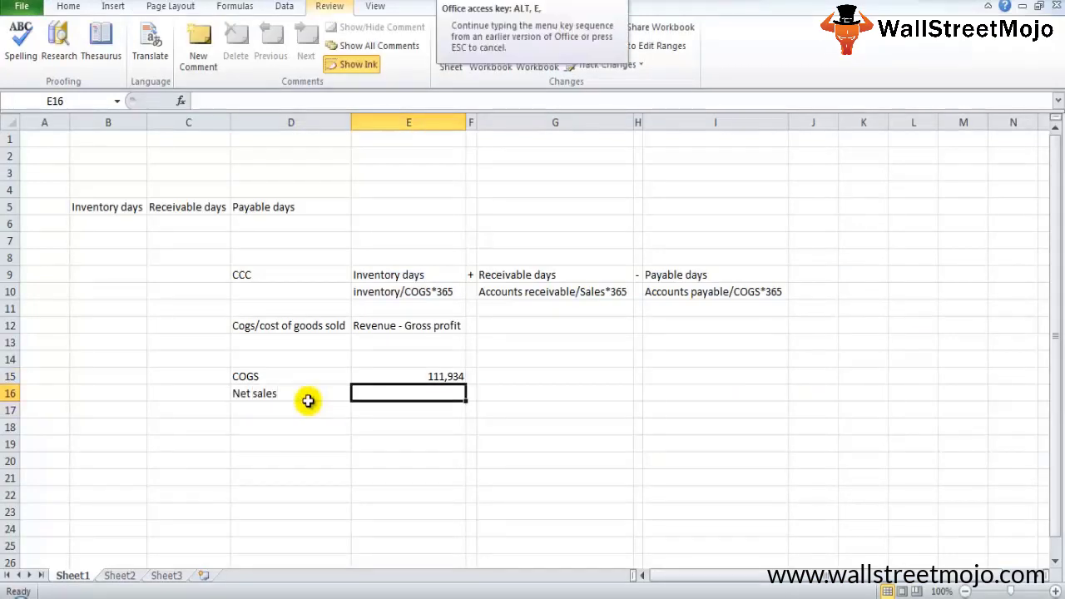
pyautogui.press('s')
pyautogui.press('Down')
pyautogui.press('Down')
pyautogui.press('Return')
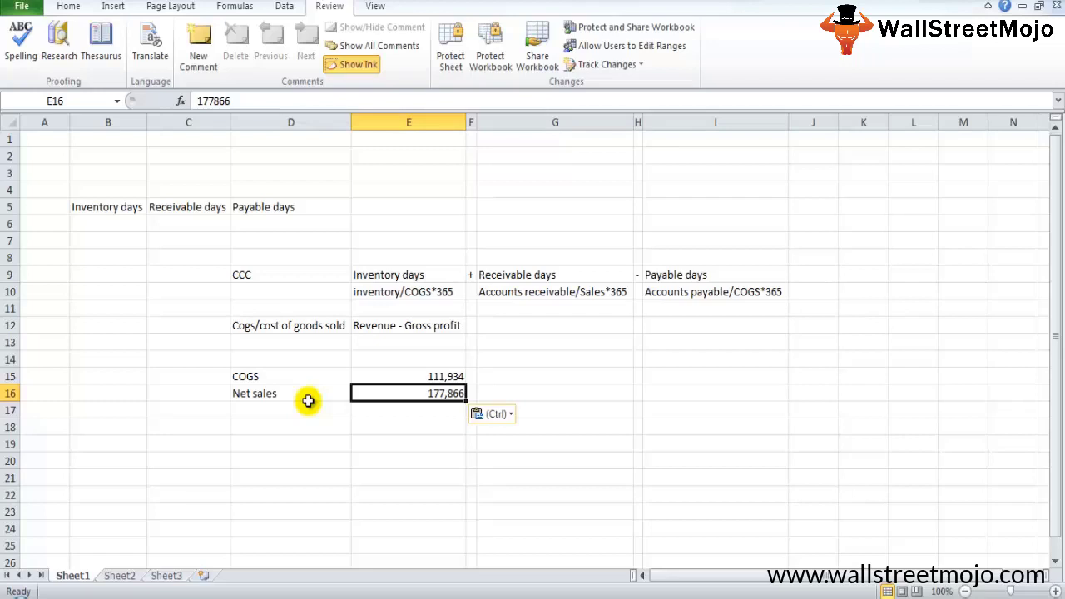
pyautogui.click(308, 401)
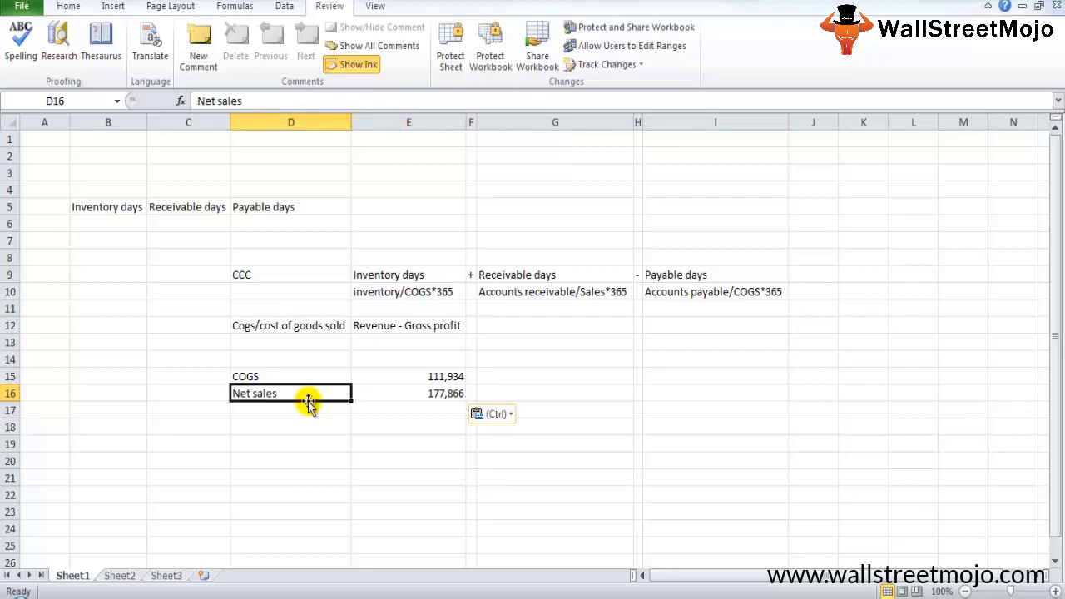
pyautogui.press('Right')
pyautogui.press('Right')
pyautogui.press('Left')
pyautogui.press('Left')
pyautogui.press('Up')
pyautogui.press('Up')
pyautogui.press('Up')
pyautogui.press('Up')
pyautogui.press('Up')
pyautogui.press('Up')
pyautogui.press('Down')
pyautogui.press('Down')
pyautogui.press('Down')
pyautogui.press('Down')
pyautogui.press('Down')
pyautogui.press('Down')
pyautogui.press('Down')
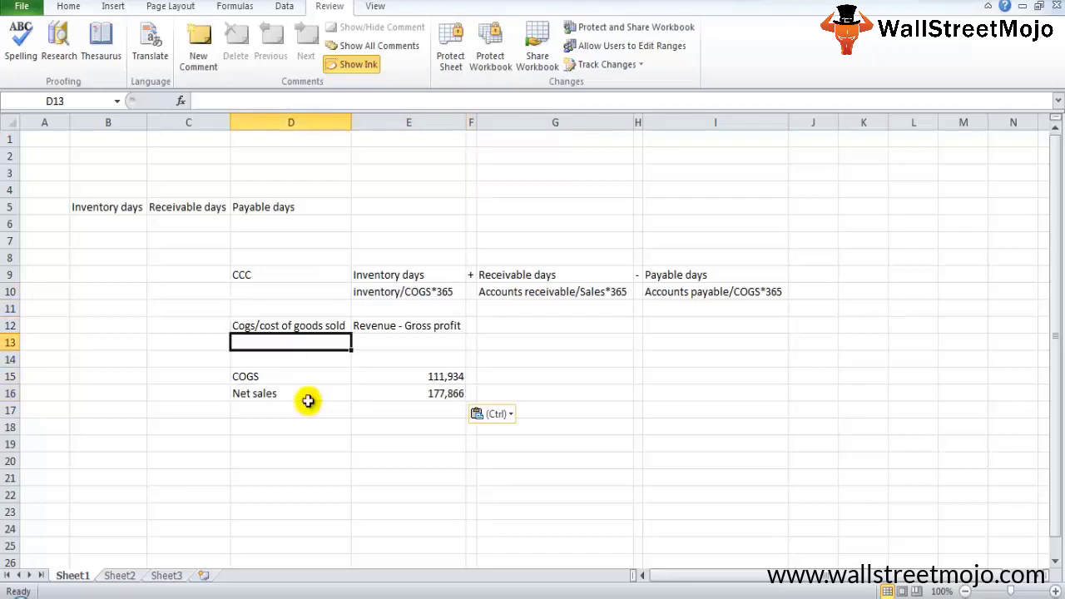
# Step: Enter the labels "Inventory", "Accounts payable" and "Accounts receivable" in cells D17 to D19
pyautogui.write('Inven')
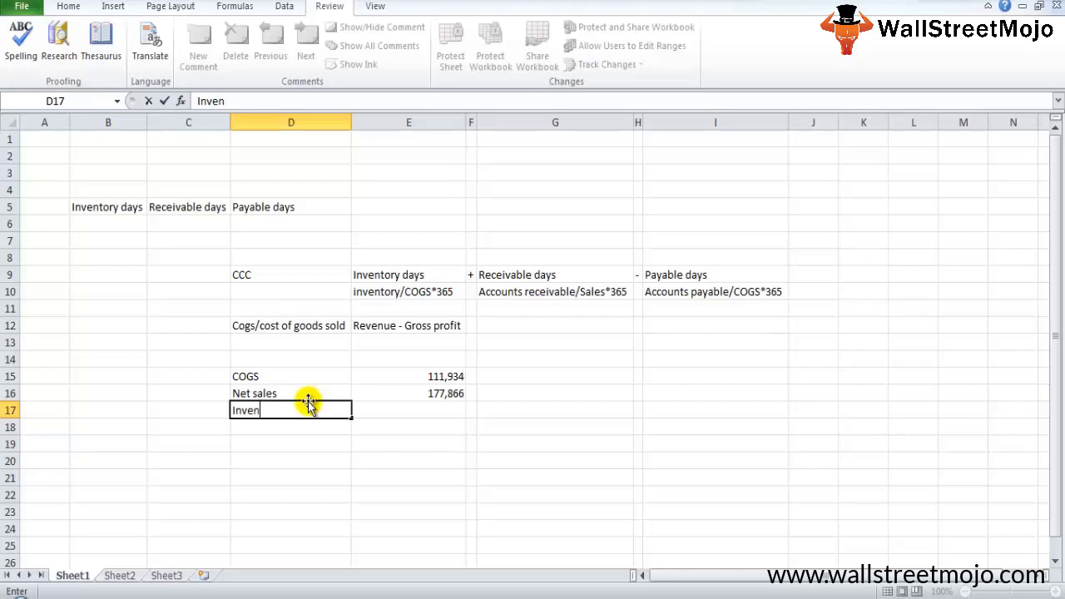
pyautogui.write('tory')
pyautogui.press('Return')
pyautogui.write('Accounts payable')
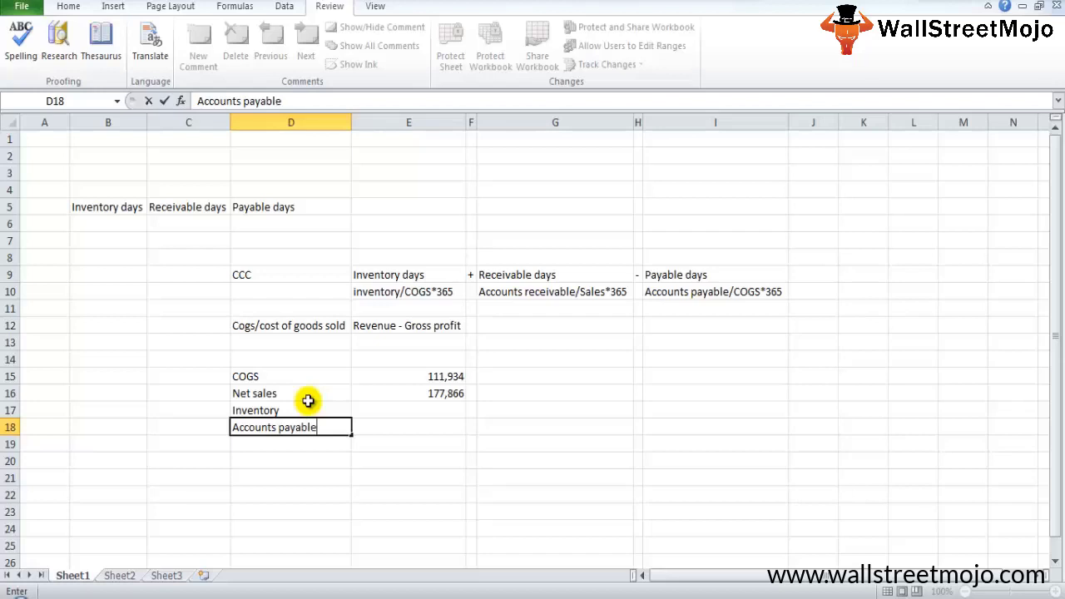
pyautogui.press('Return')
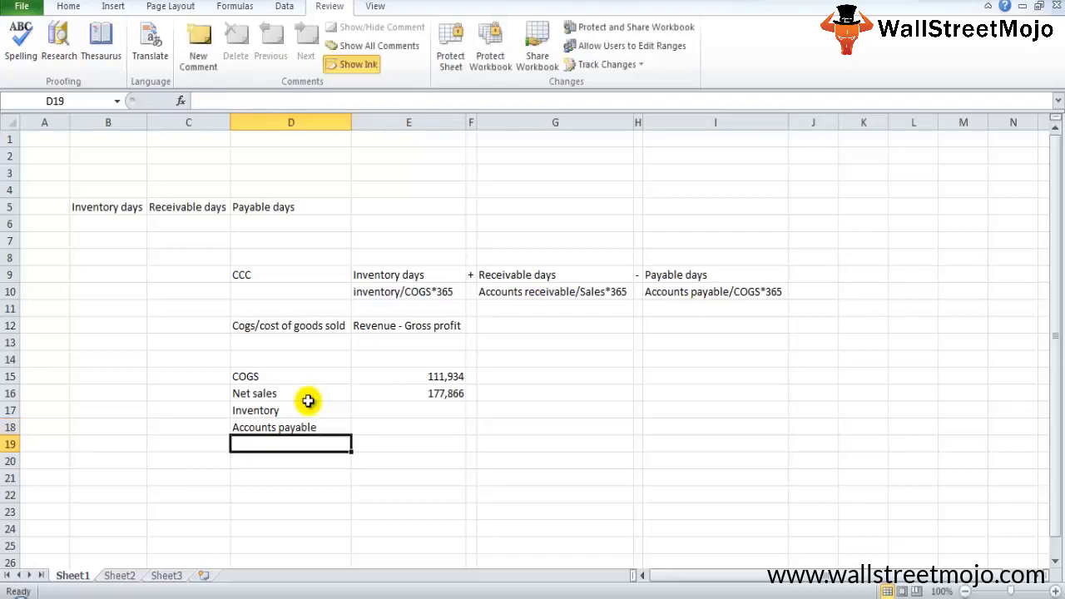
pyautogui.write('Account')
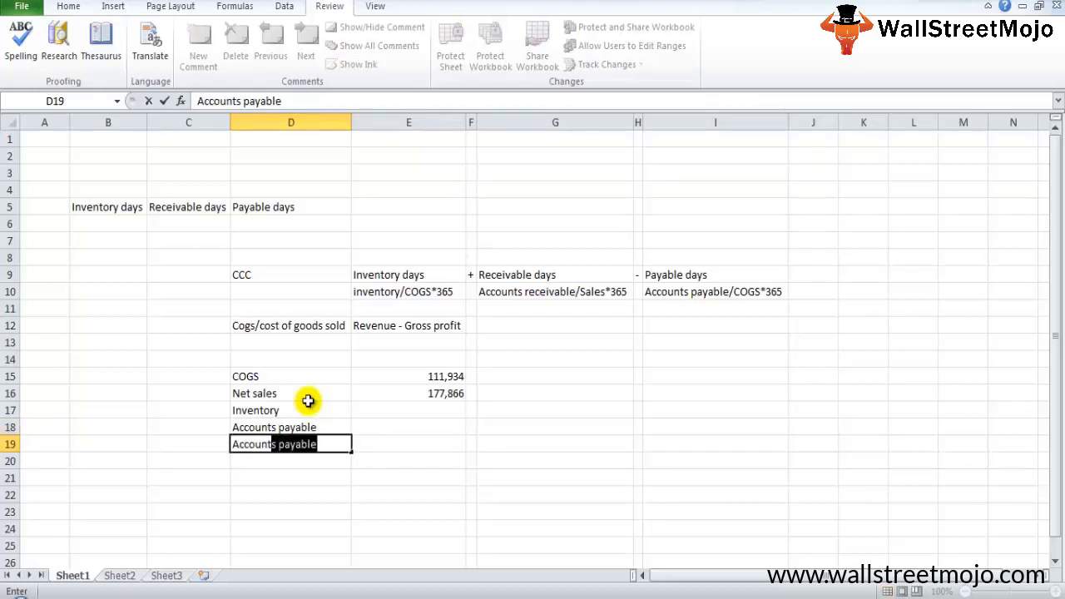
pyautogui.write('s receivabl')
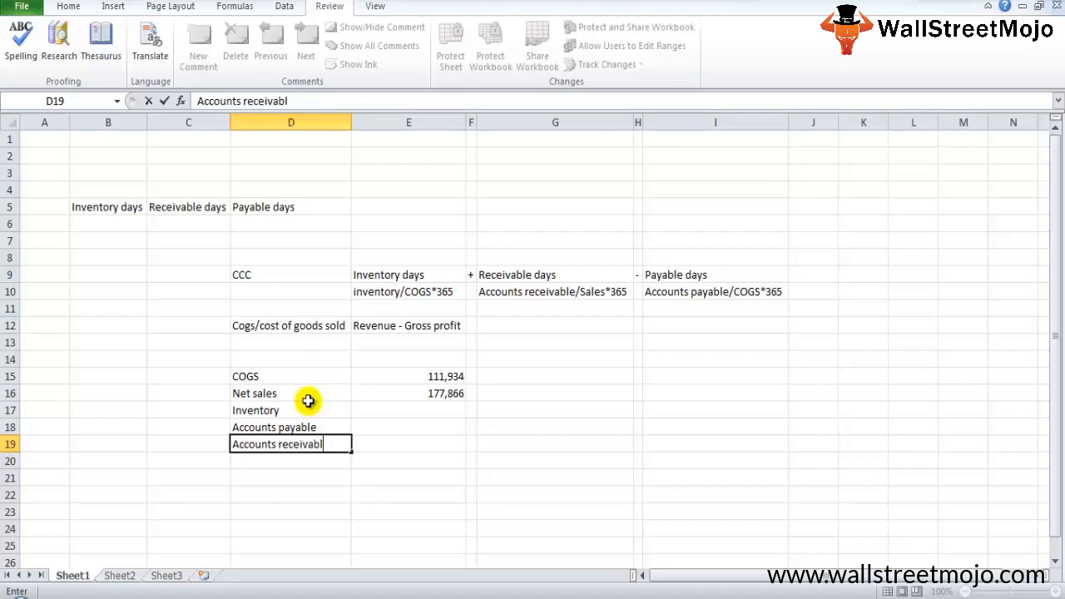
pyautogui.write('e')
pyautogui.press('Return')
# Step: Copy the 2017 inventories figure, 16,047, from the 10-K balance sheet in the browser and paste it into cell E17 in Excel
pyautogui.press('Up')
pyautogui.press('Up')
pyautogui.hotkey('alt', 'Tab')
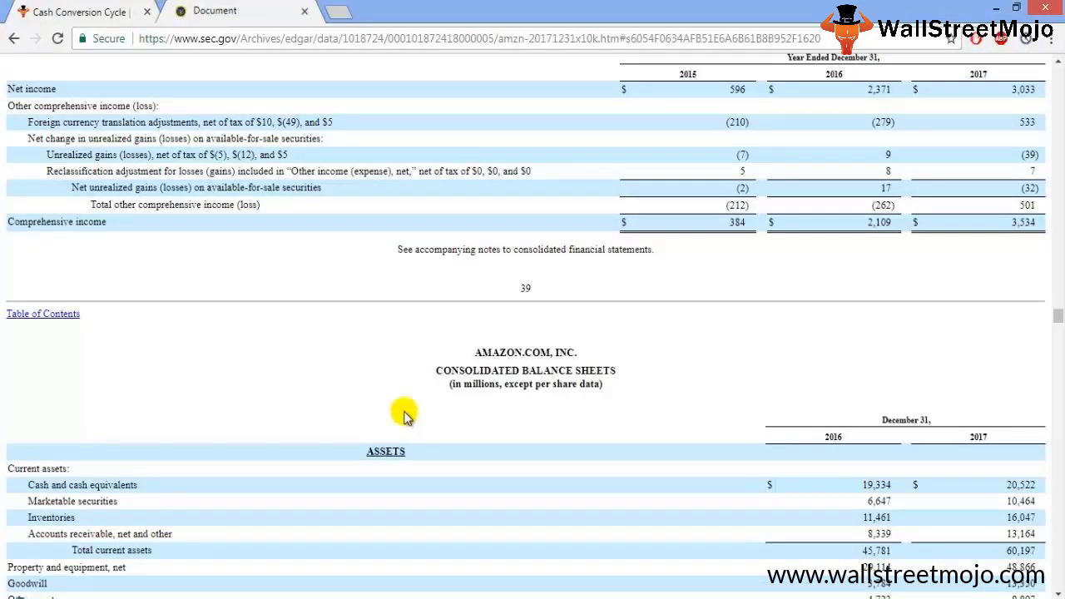
pyautogui.scroll(7, 404, 416)
pyautogui.scroll(-10, 403, 416)
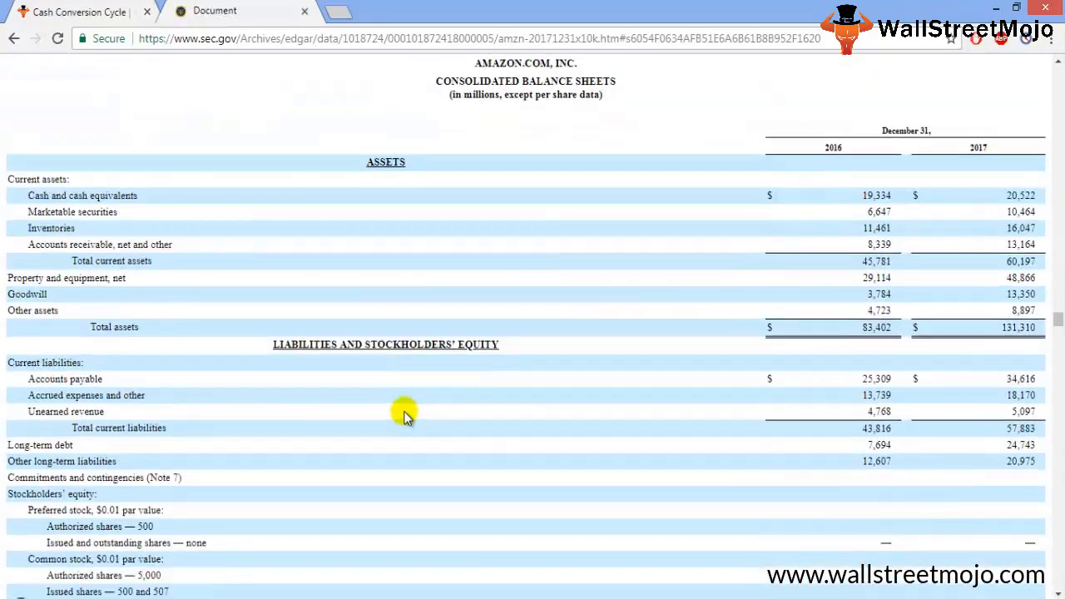
pyautogui.scroll(-3, 404, 416)
pyautogui.scroll(2, 403, 416)
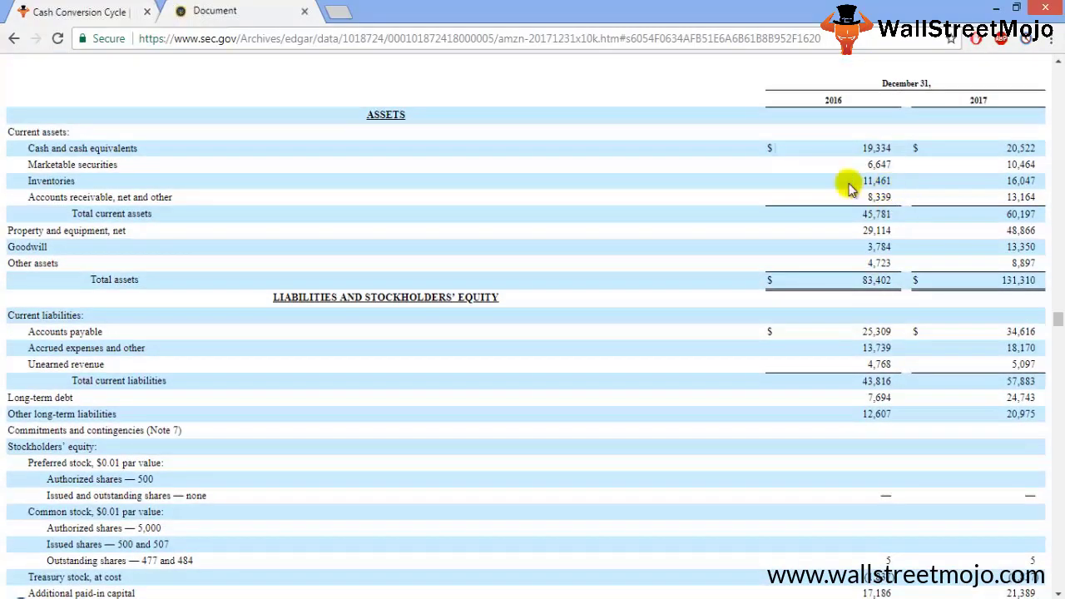
pyautogui.doubleClick(1022, 181)
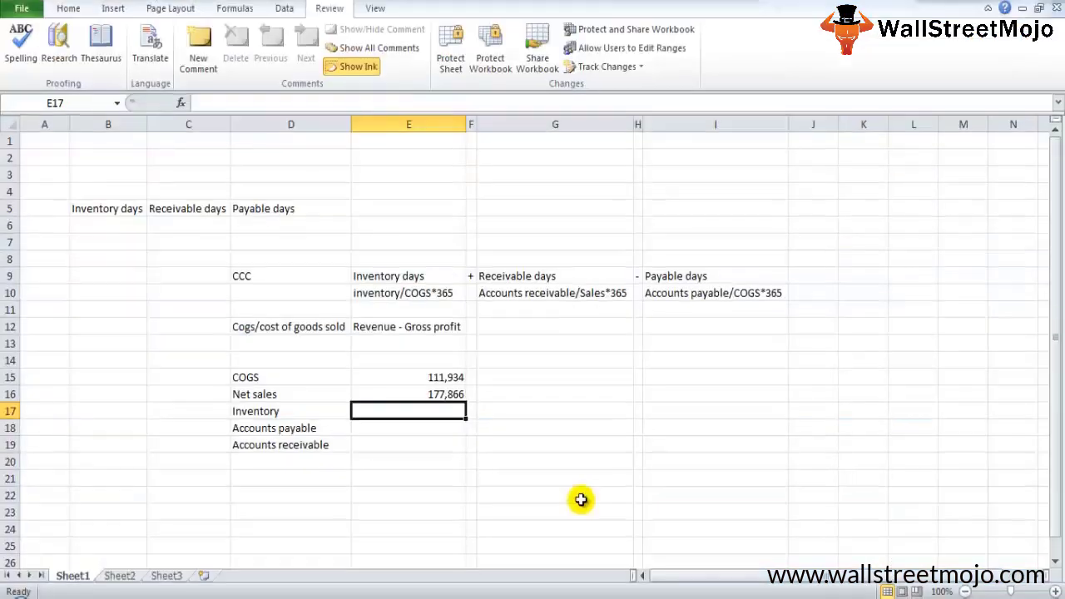
pyautogui.hotkey('ctrl', 'alt', 'v')
pyautogui.press('Down')
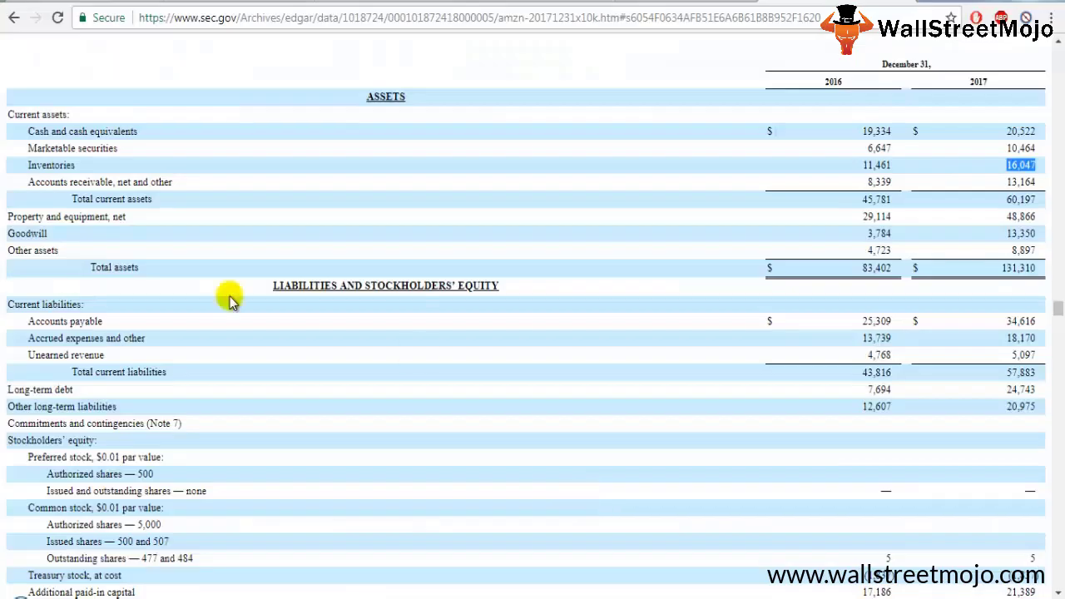
# Step: Copy the 2017 accounts payable figure, 34,616, from the balance sheet in the browser and paste it as text into cell E18 in Excel
pyautogui.scroll(-1, 188, 239)
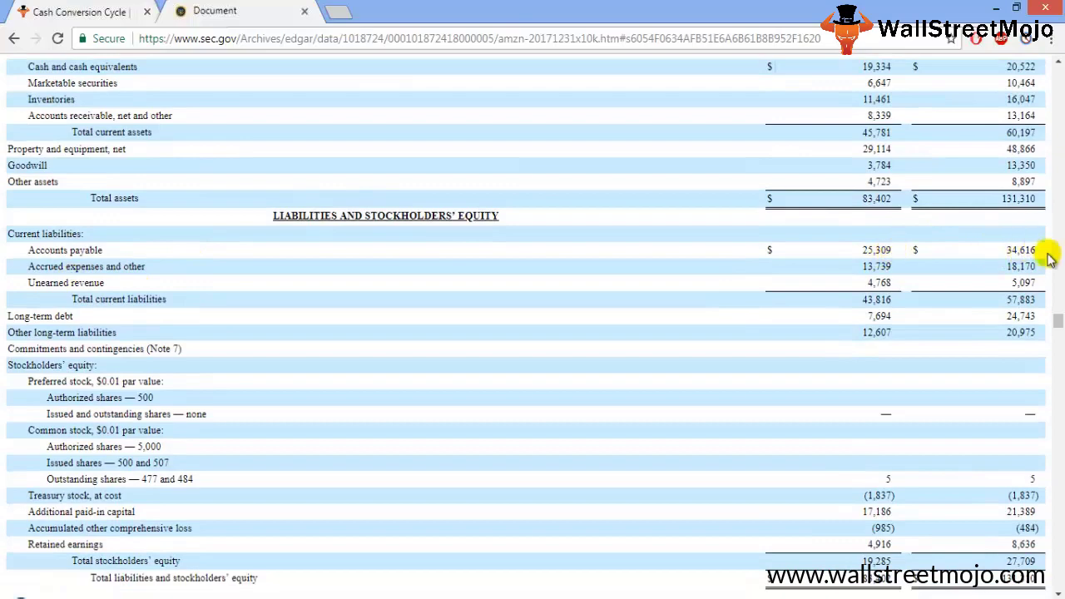
pyautogui.moveTo(1046, 254); pyautogui.dragTo(957, 248)
pyautogui.scroll(2, 972, 326)
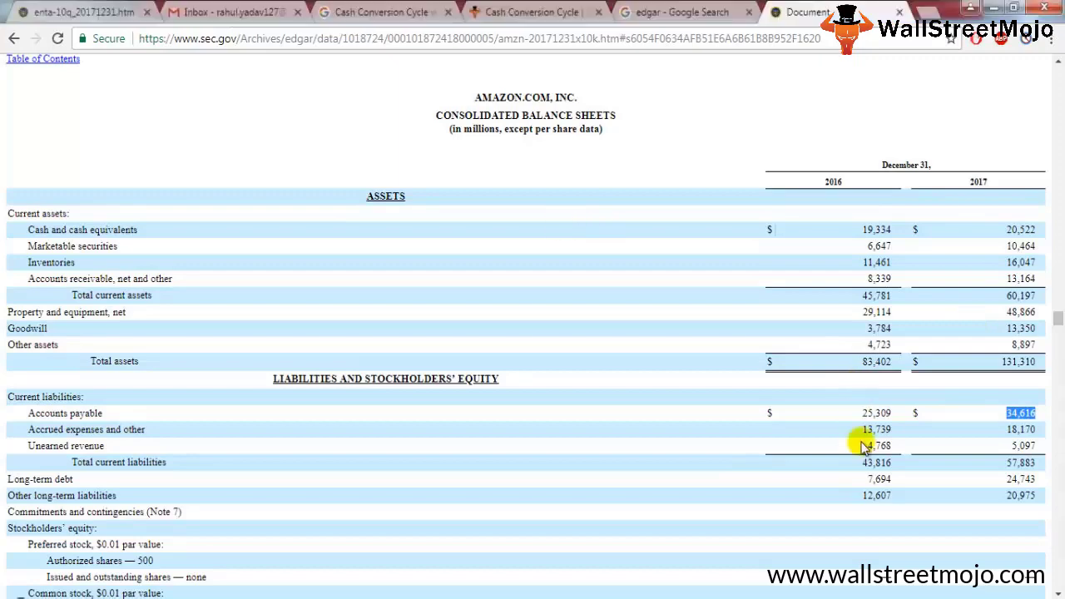
pyautogui.hotkey('alt', 'Tab')
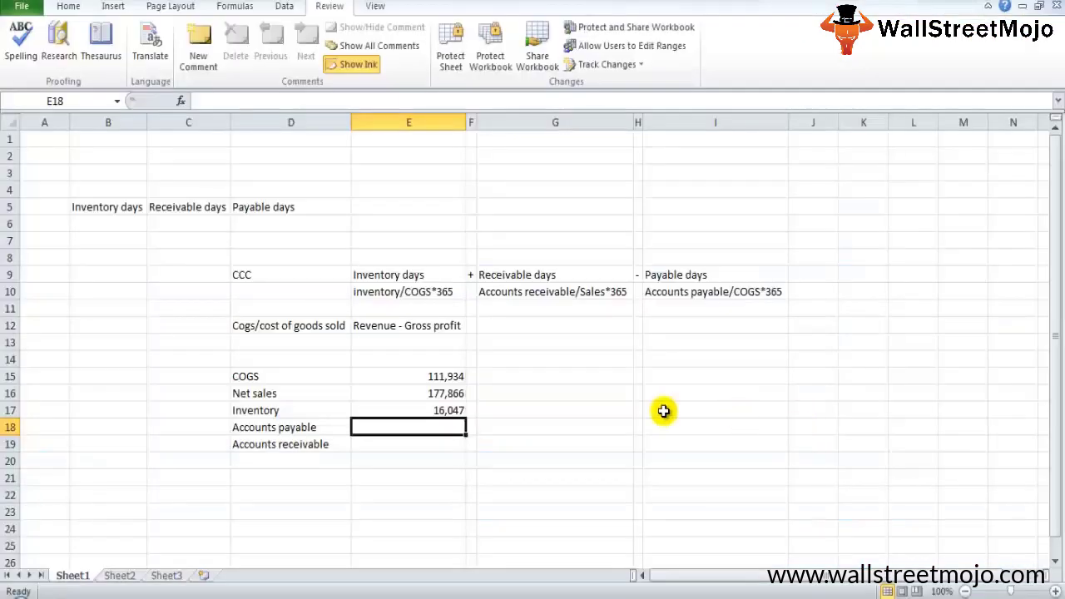
pyautogui.hotkey('alt', 'e')
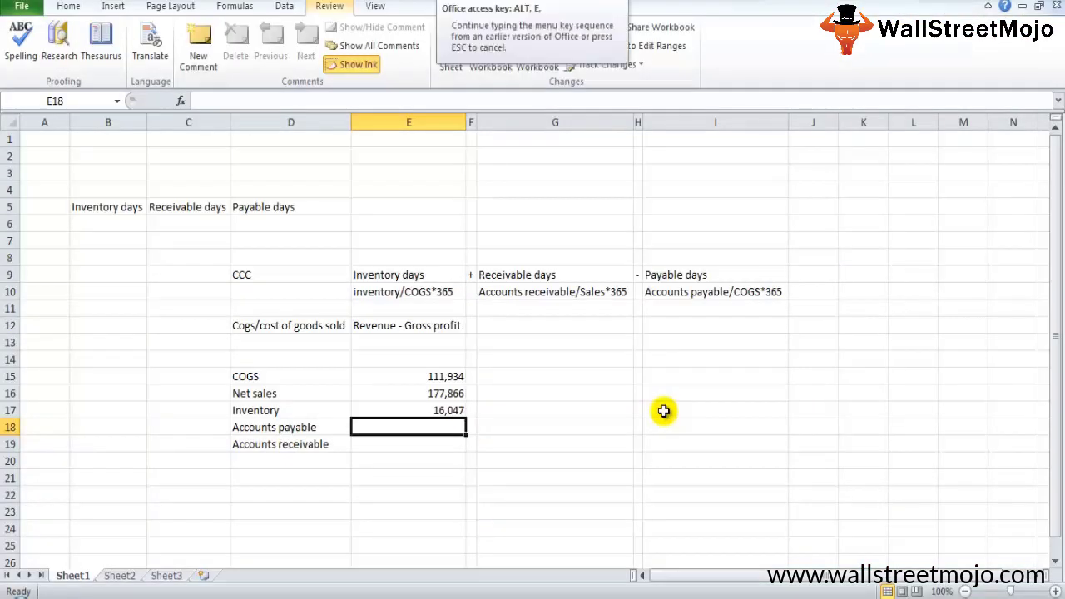
pyautogui.press('s')
pyautogui.press('Down')
pyautogui.press('Down')
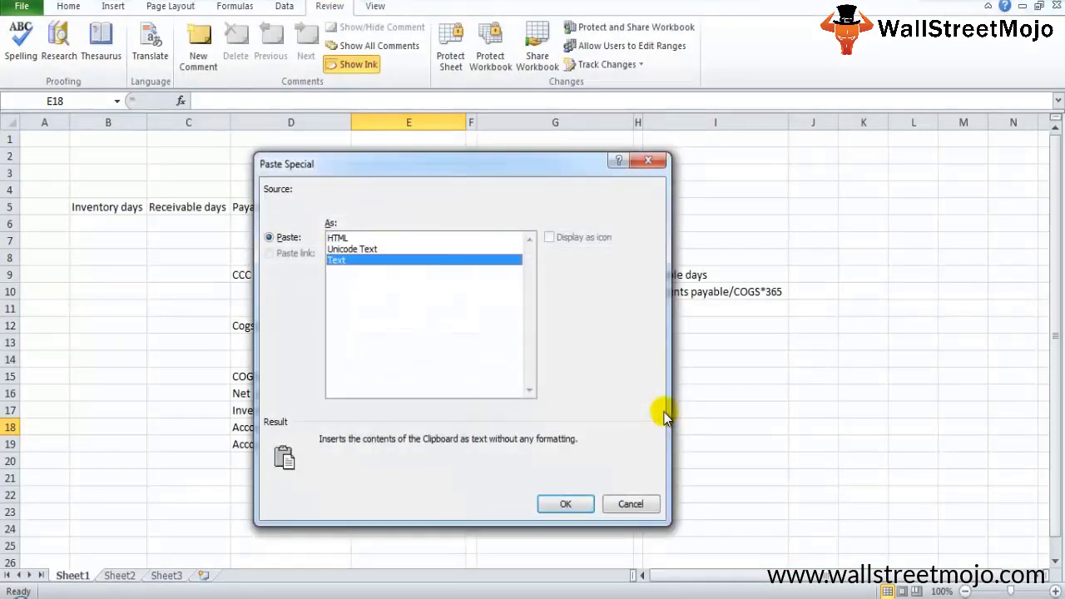
pyautogui.press('Return')
# Step: Switch to the browser and copy the 2017 accounts receivable, net and other figure from the balance sheet
pyautogui.hotkey('alt', 'Tab')
pyautogui.click(646, 399)
pyautogui.scroll(-2, 587, 358)
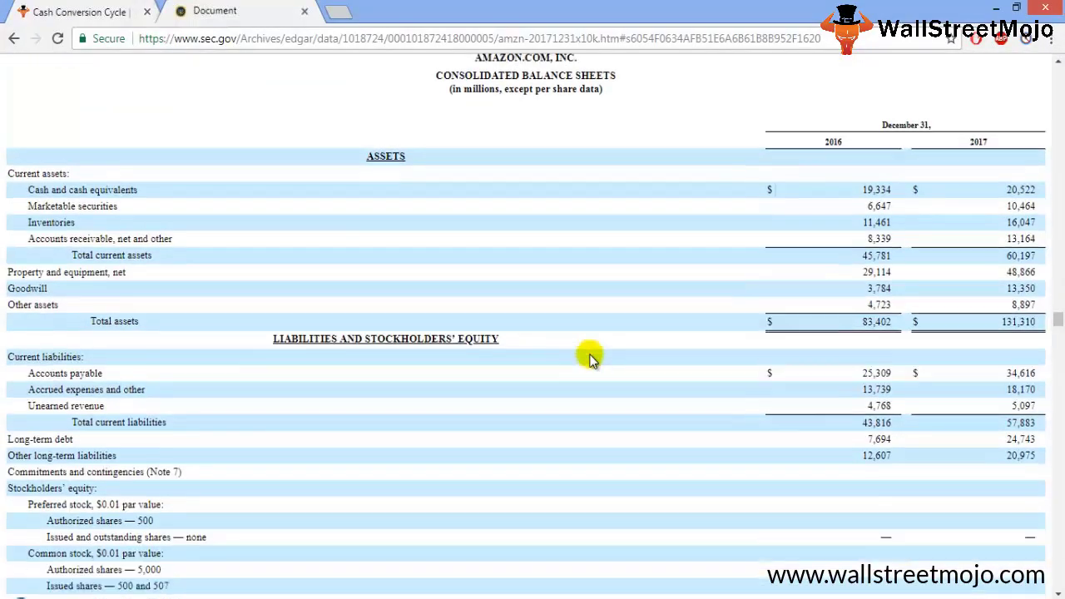
pyautogui.scroll(1, 594, 395)
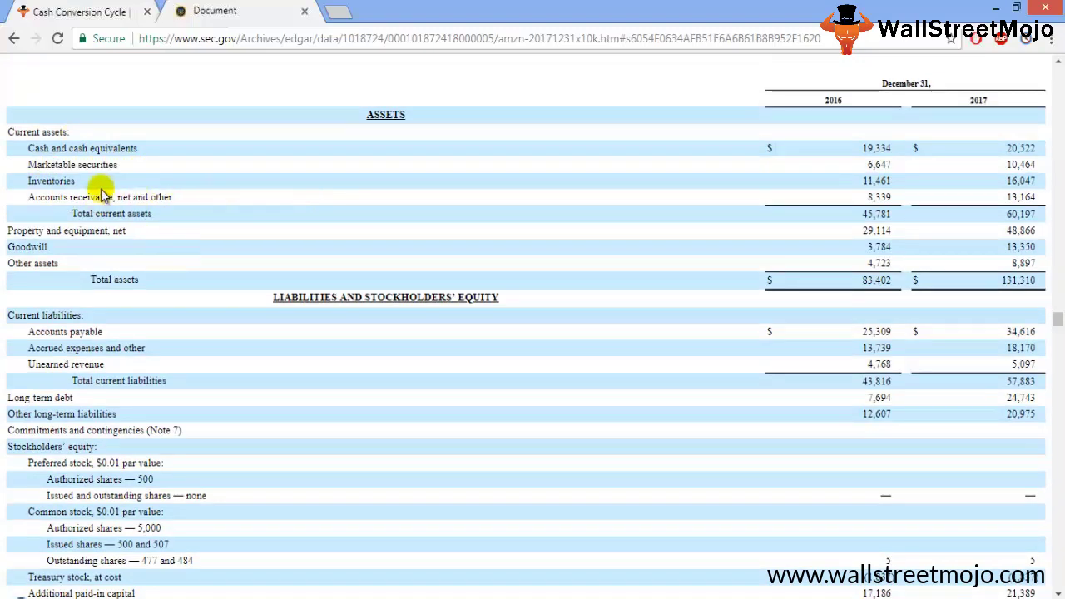
pyautogui.moveTo(35, 199); pyautogui.dragTo(229, 203)
pyautogui.click(230, 203)
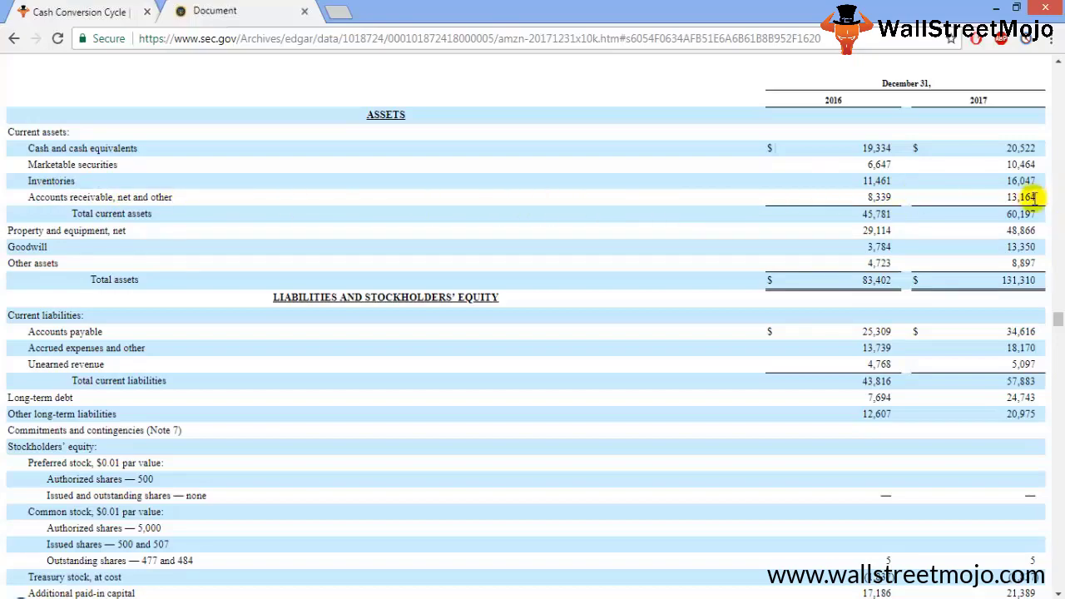
# Step: Return to Excel and paste the copied accounts receivable, 13,164, as text into cell E19 using Paste Special
pyautogui.hotkey('alt', 'Tab')
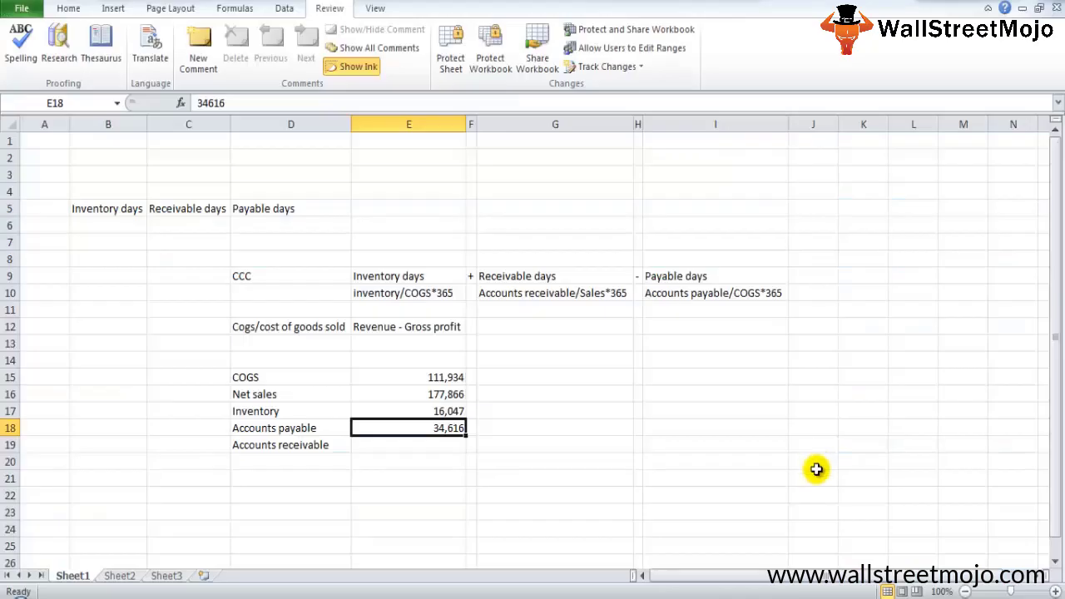
pyautogui.press('Down')
pyautogui.hotkey('ctrl', 'alt', 'v')
pyautogui.press('Down')
pyautogui.press('Down')
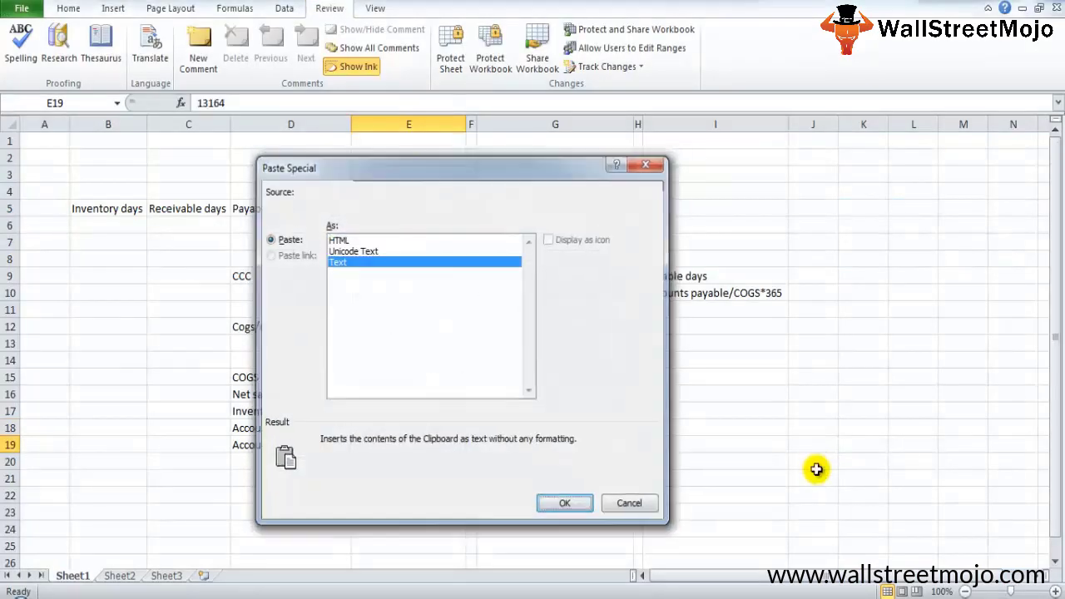
pyautogui.press('Return')
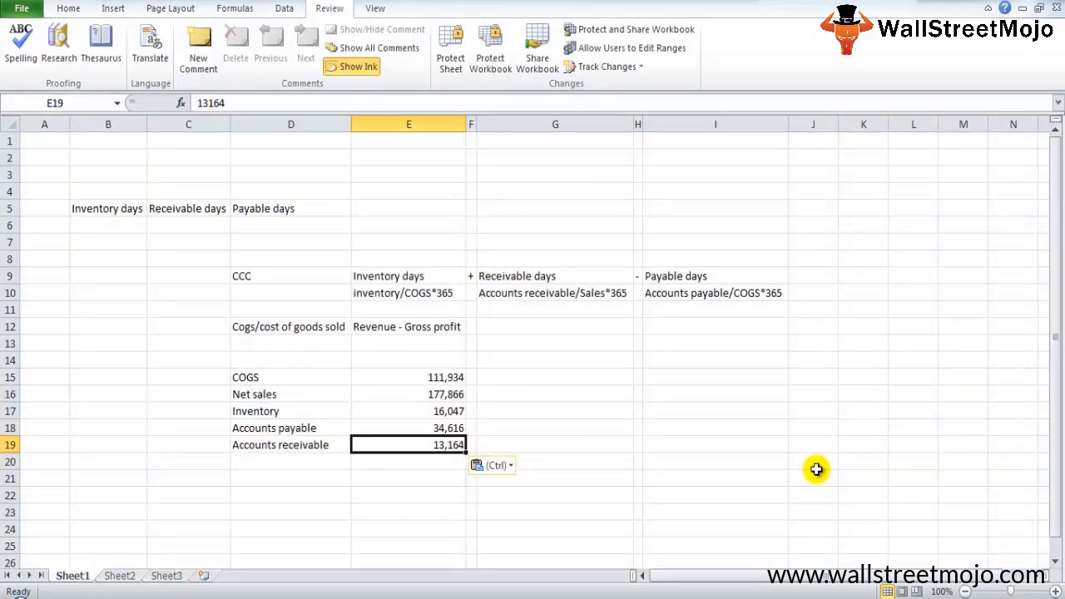
# Step: Enter the label "Inventory days" in cell D22, below the collected figures
pyautogui.press('Down')
pyautogui.press('Down')
pyautogui.press('Down')
pyautogui.press('Down')
pyautogui.press('Down')
pyautogui.press('Down')
pyautogui.press('Down')
pyautogui.press('Down')
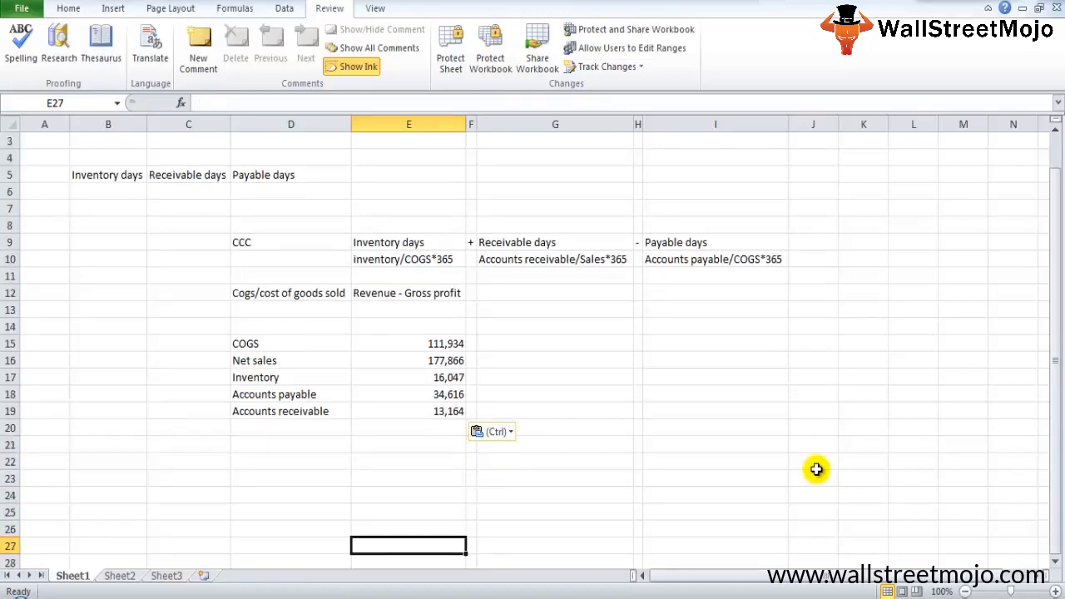
pyautogui.press('Up')
pyautogui.press('Up')
pyautogui.press('Up')
pyautogui.press('Up')
pyautogui.press('Up')
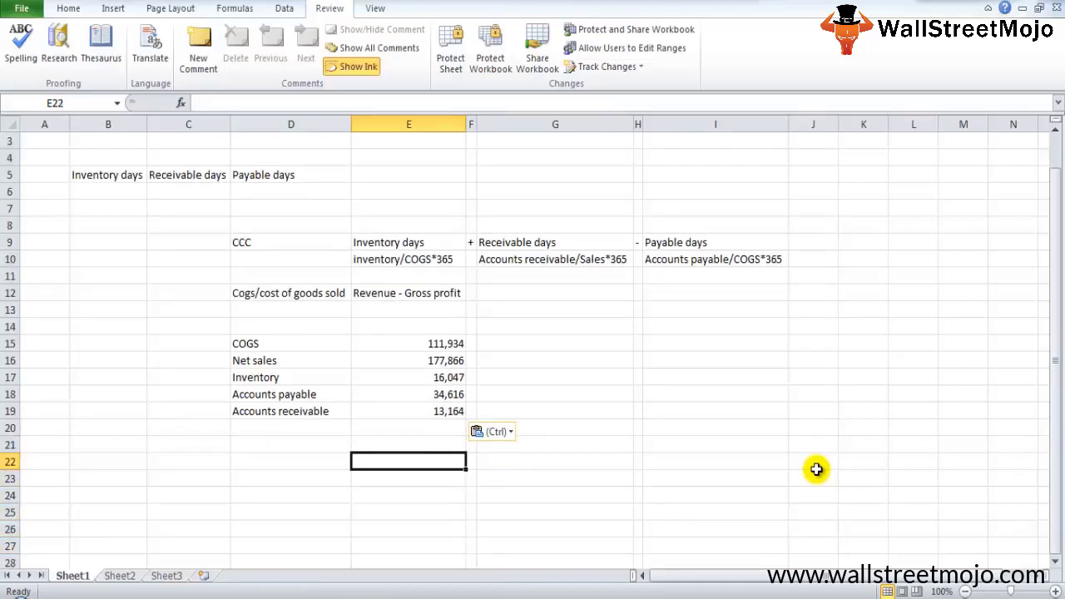
pyautogui.press('Left')
pyautogui.press('Right')
pyautogui.press('Left')
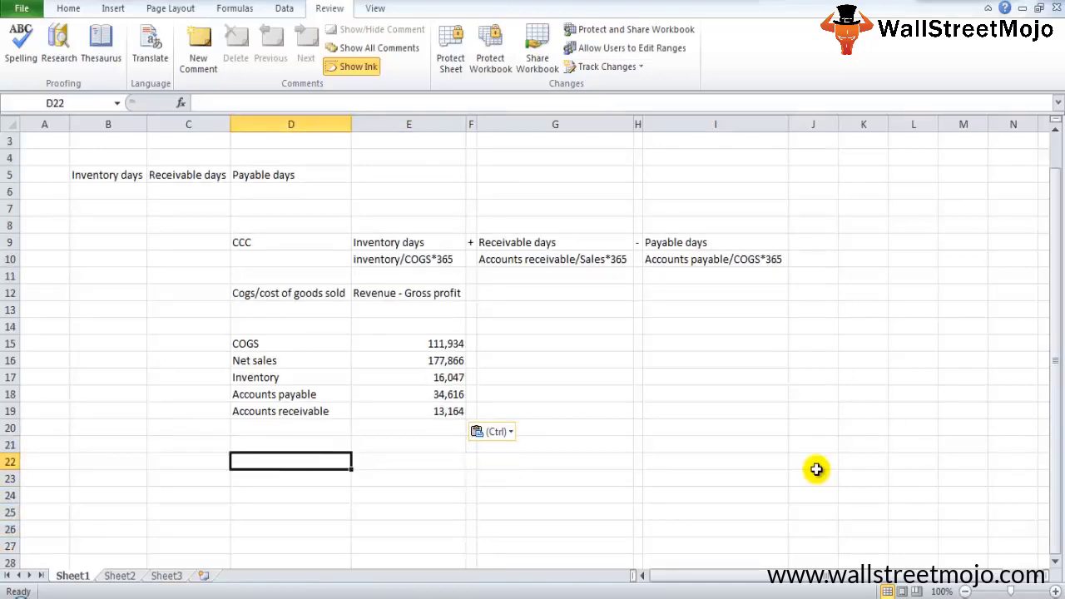
pyautogui.write('Inventory days')
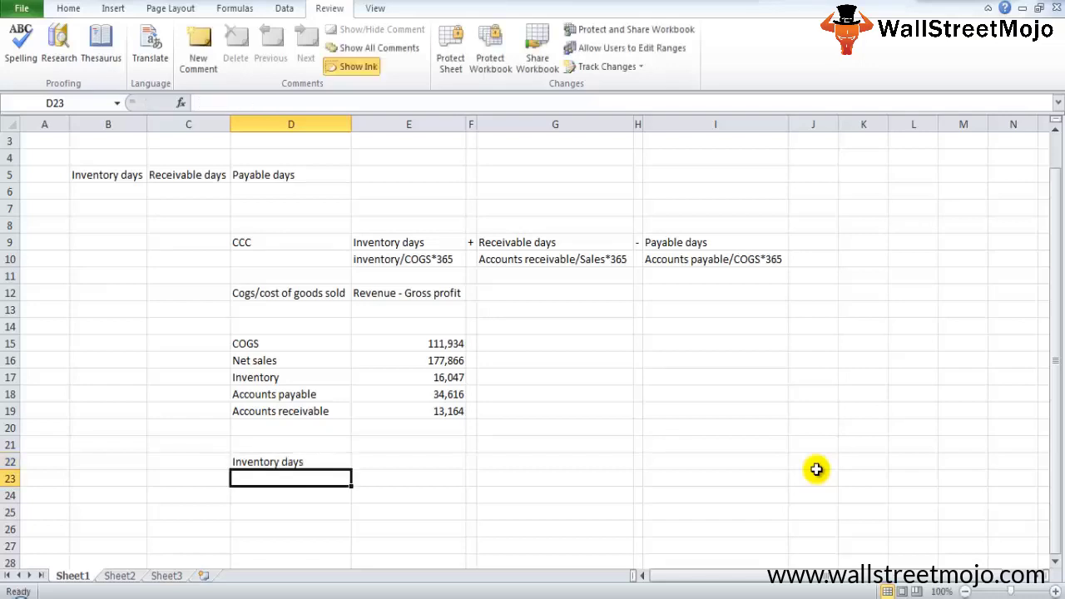
# Step: Calculate inventory days in cell E22 with the formula =E17/E15*365 and review its cell references
pyautogui.press('Up')
pyautogui.press('Right')
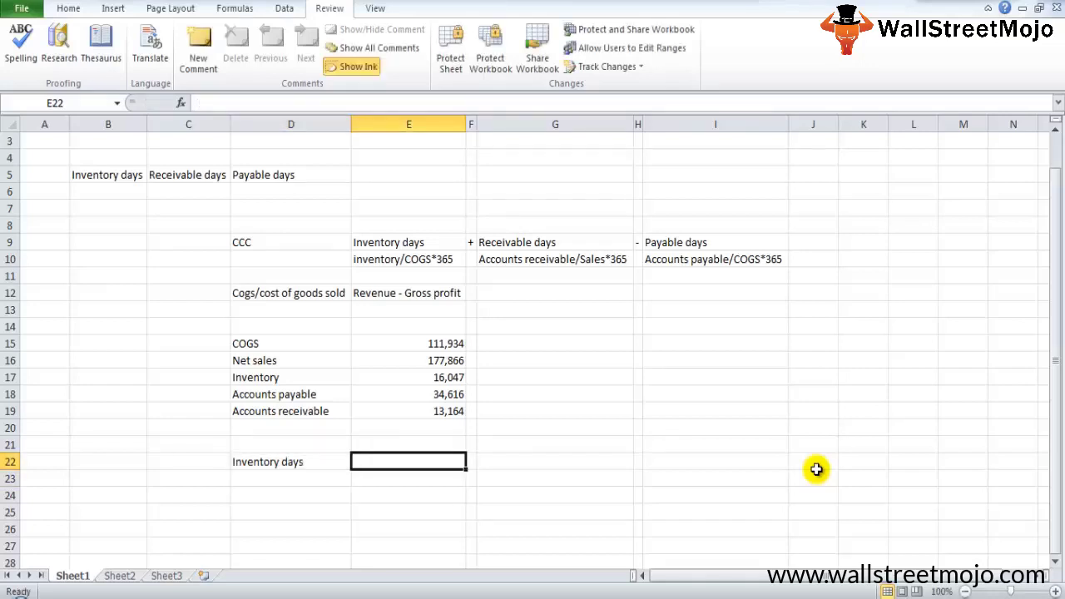
pyautogui.write('=')
pyautogui.press('Up')
pyautogui.press('Up')
pyautogui.press('Up')
pyautogui.press('Up')
pyautogui.press('Up')
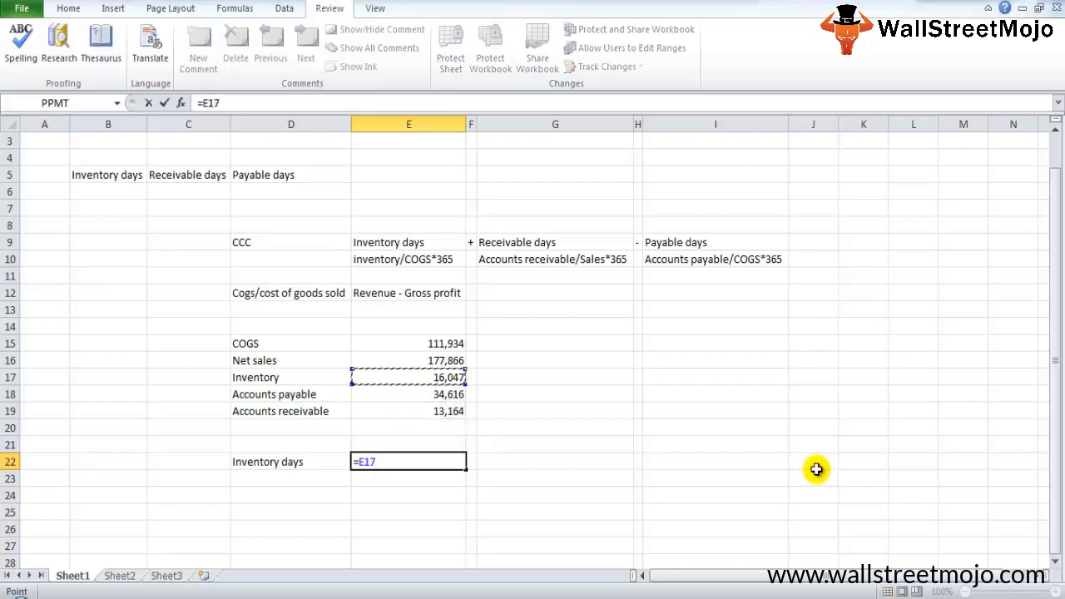
pyautogui.write('/')
pyautogui.press('Up')
pyautogui.press('Up')
pyautogui.press('Up')
pyautogui.press('Up')
pyautogui.press('Up')
pyautogui.press('Up')
pyautogui.press('Up')
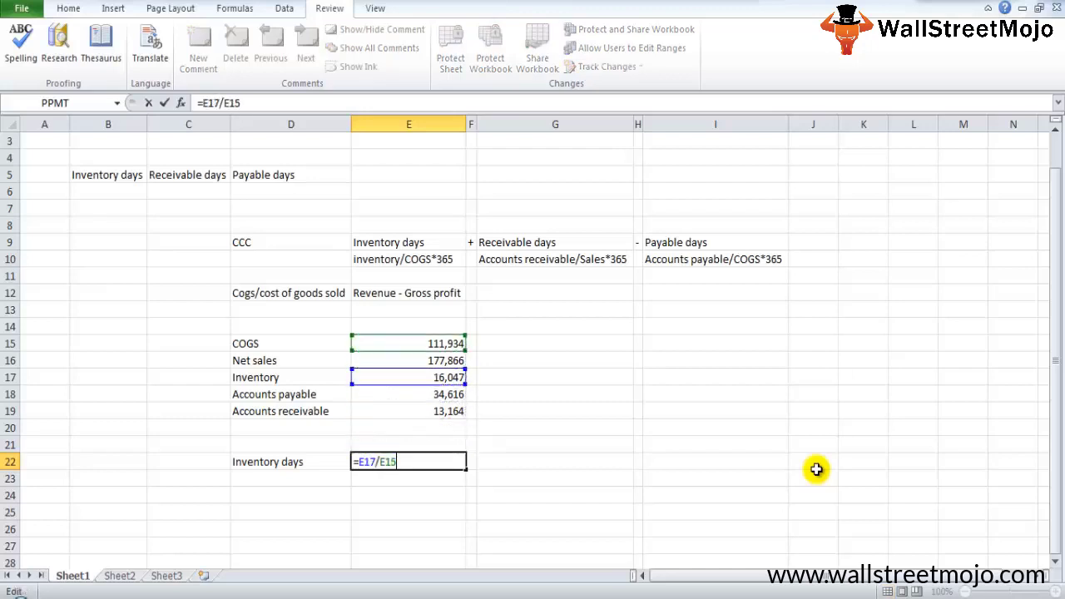
pyautogui.write('*365')
pyautogui.press('Return')
pyautogui.press('Up')
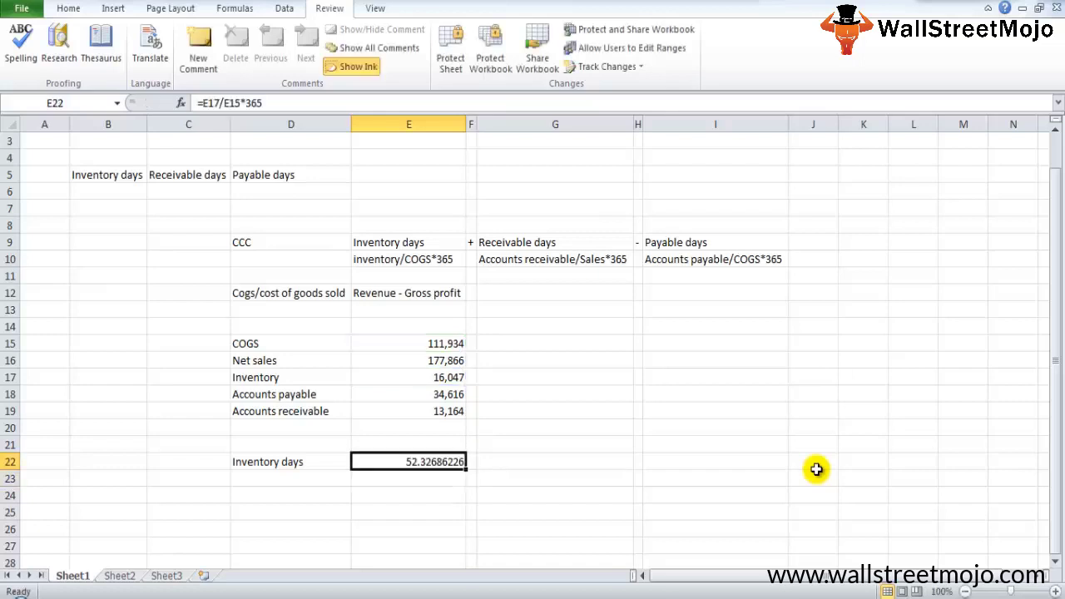
pyautogui.press('Right')
pyautogui.press('Left')
pyautogui.press('F2')
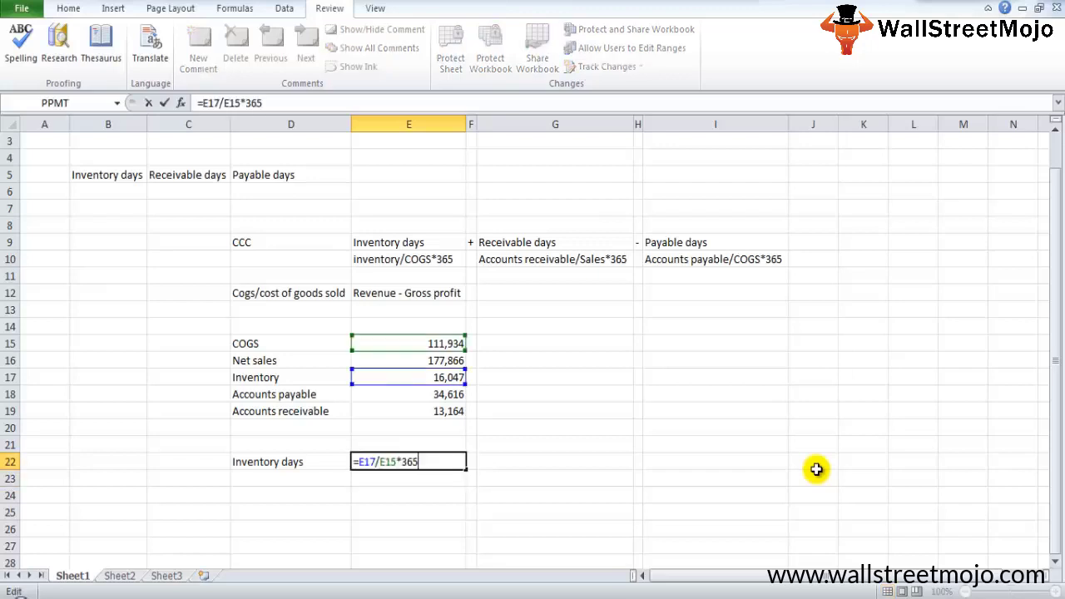
pyautogui.press('Return')
# Step: Enter the unit label "Days" in cell G22 beside the inventory days result
pyautogui.press('Up')
pyautogui.press('Right')
pyautogui.press('Right')
pyautogui.write('Days')
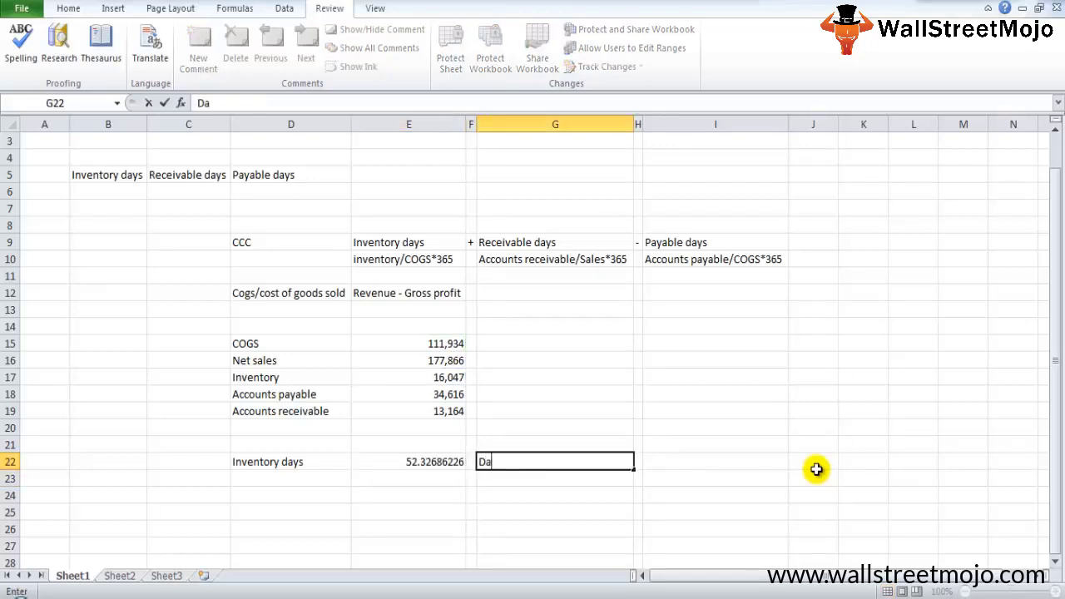
pyautogui.press('Return')
# Step: Copy the "Receivable days" cell G9 and paste it into cell D23 below the inventory days label
pyautogui.press('Left')
pyautogui.press('Left')
pyautogui.press('Left')
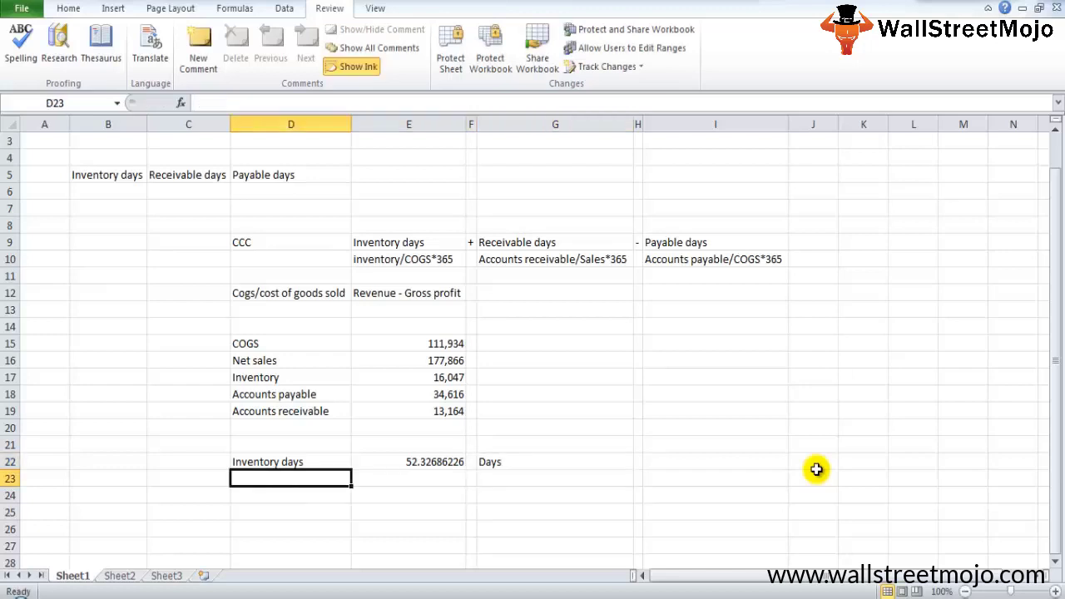
pyautogui.press('Up')
pyautogui.press('Down')
pyautogui.click(586, 242)
pyautogui.hotkey('ctrl', 'c')
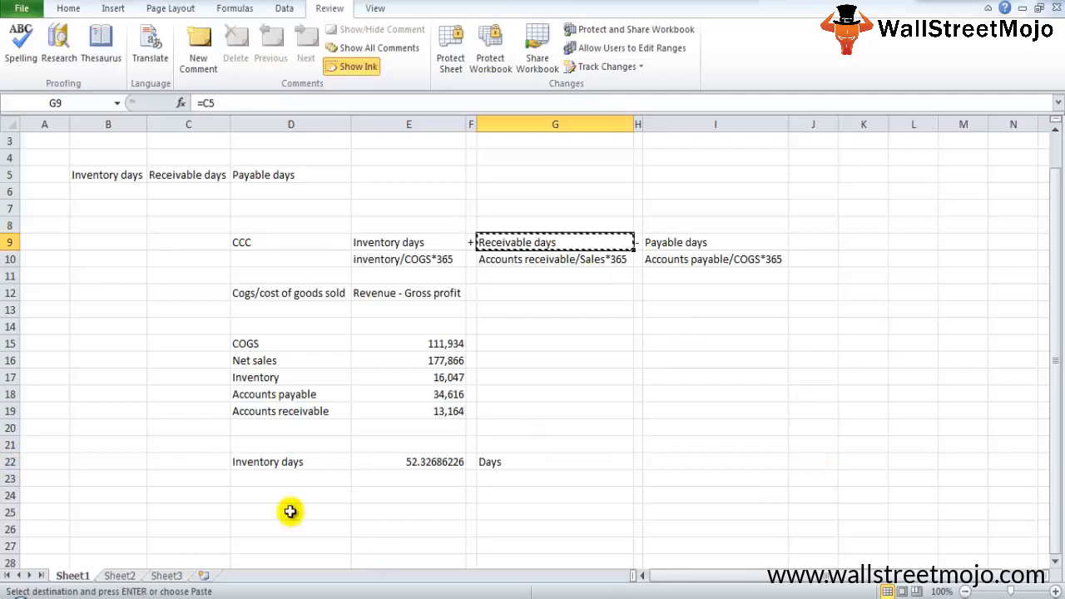
pyautogui.click(276, 477)
pyautogui.hotkey('ctrl', 'v')
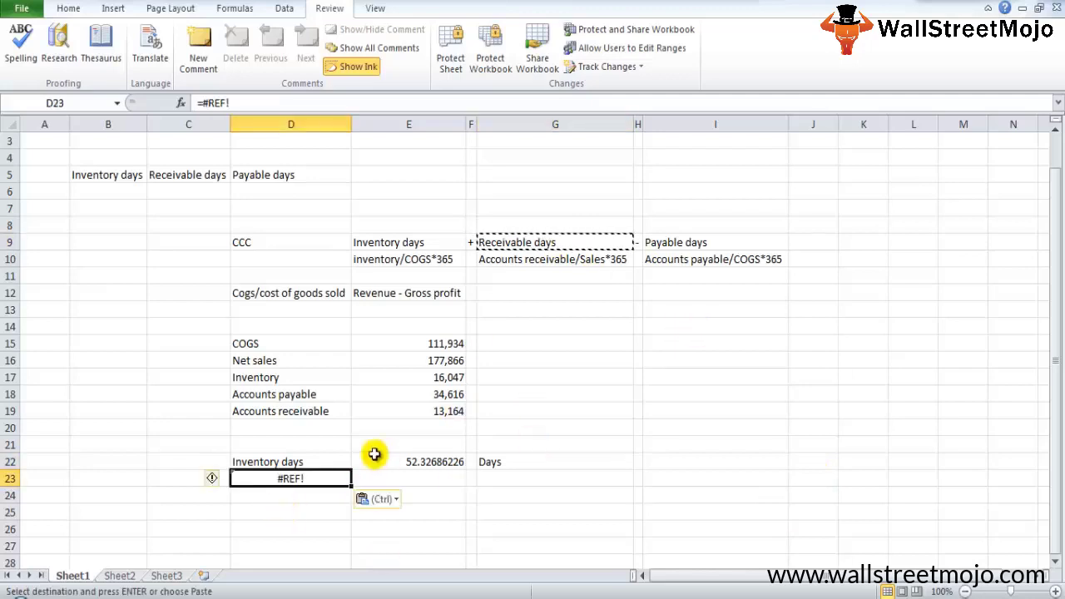
pyautogui.press('Down')
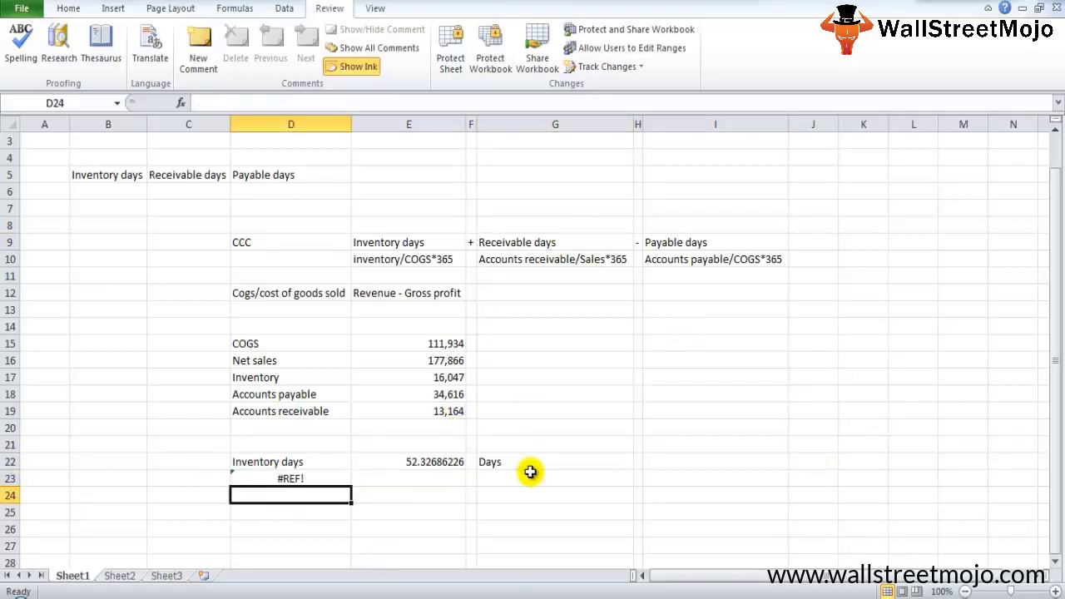
# Step: Undo the paste in cell D23 and enter the label "Receivable days" there instead
pyautogui.hotkey('ctrl', 'z')
pyautogui.write('Rec')
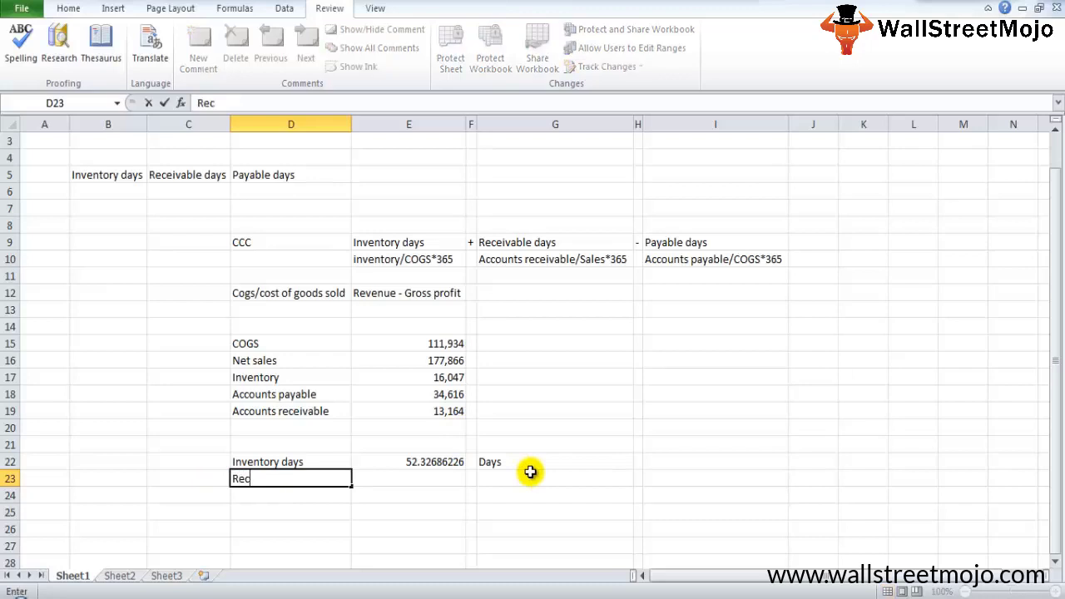
pyautogui.write('eivable days')
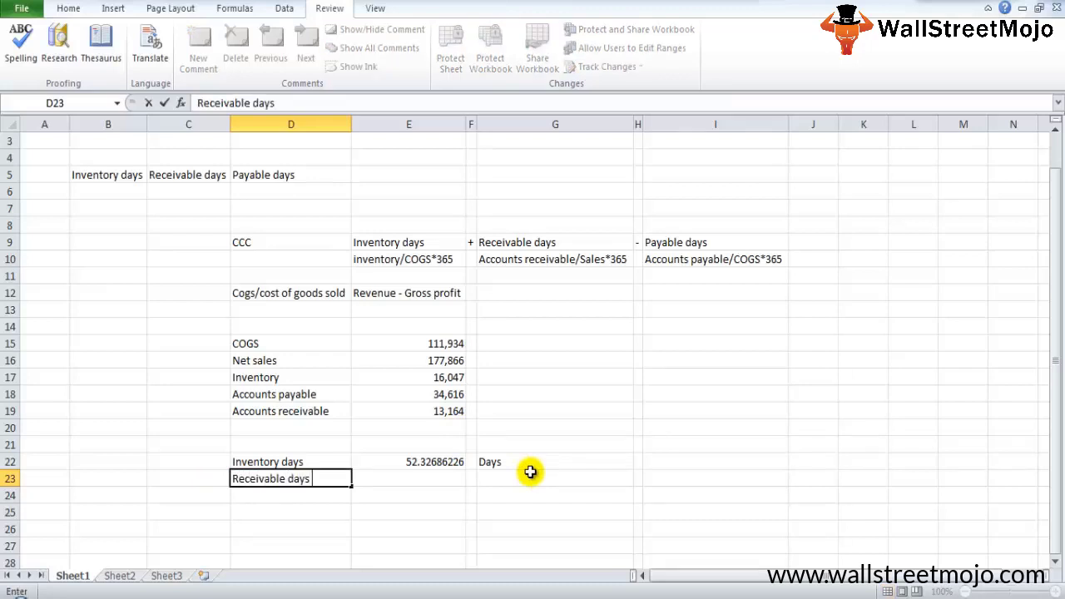
pyautogui.hotkey('ctrl', 'Return')
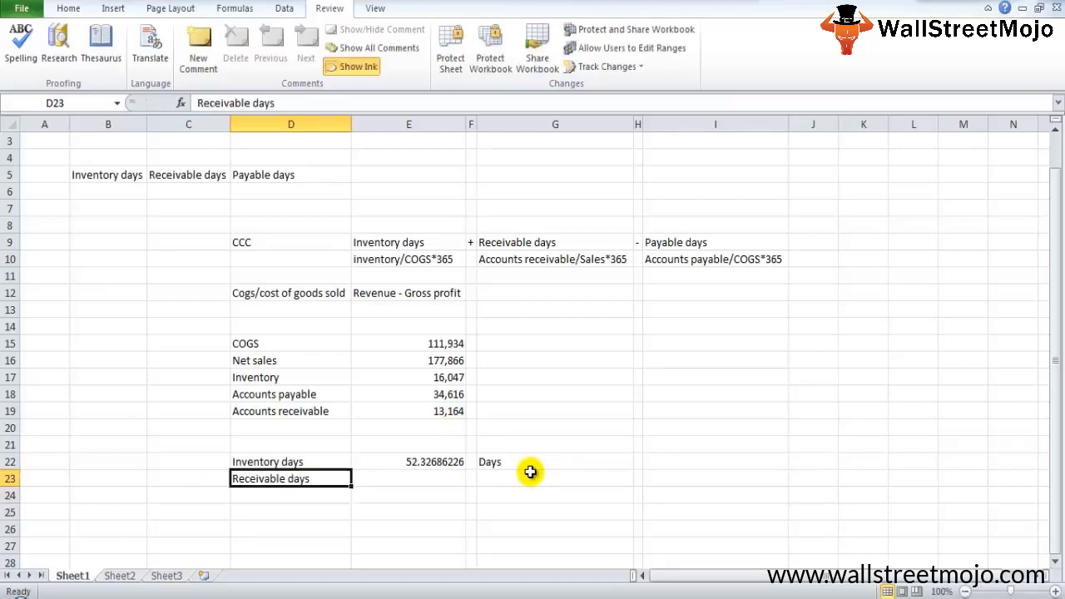
# Step: Calculate receivable days in cell E23 with the formula =E19/E16*365
pyautogui.press('Right')
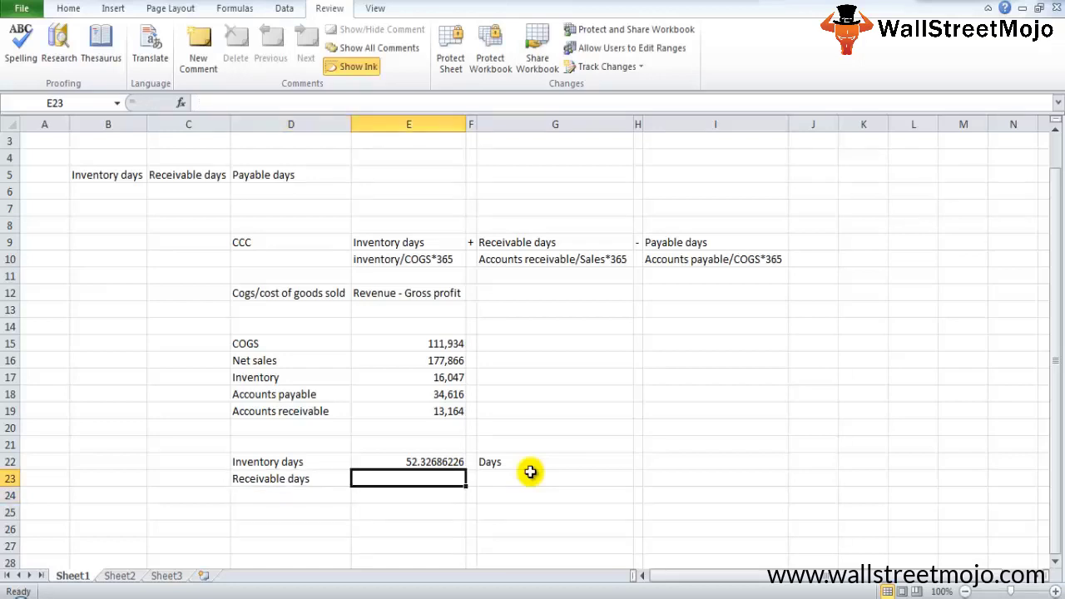
pyautogui.write('=')
pyautogui.press('Up')
pyautogui.press('Up')
pyautogui.press('Up')
pyautogui.press('Up')
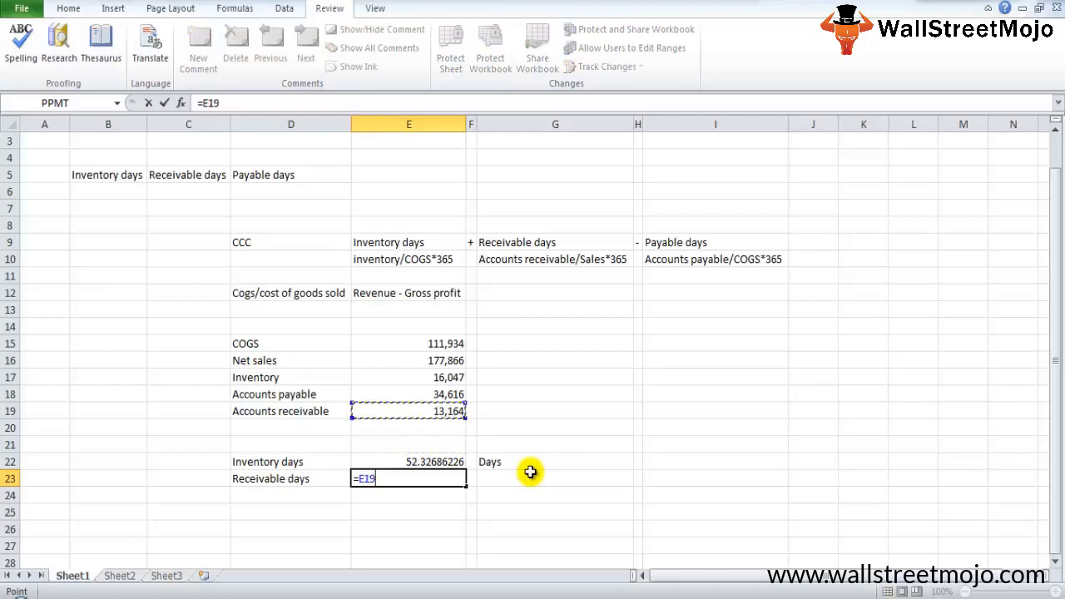
pyautogui.write('/')
pyautogui.press('Up')
pyautogui.press('Up')
pyautogui.press('Up')
pyautogui.press('Up')
pyautogui.press('Up')
pyautogui.press('Up')
pyautogui.press('Up')
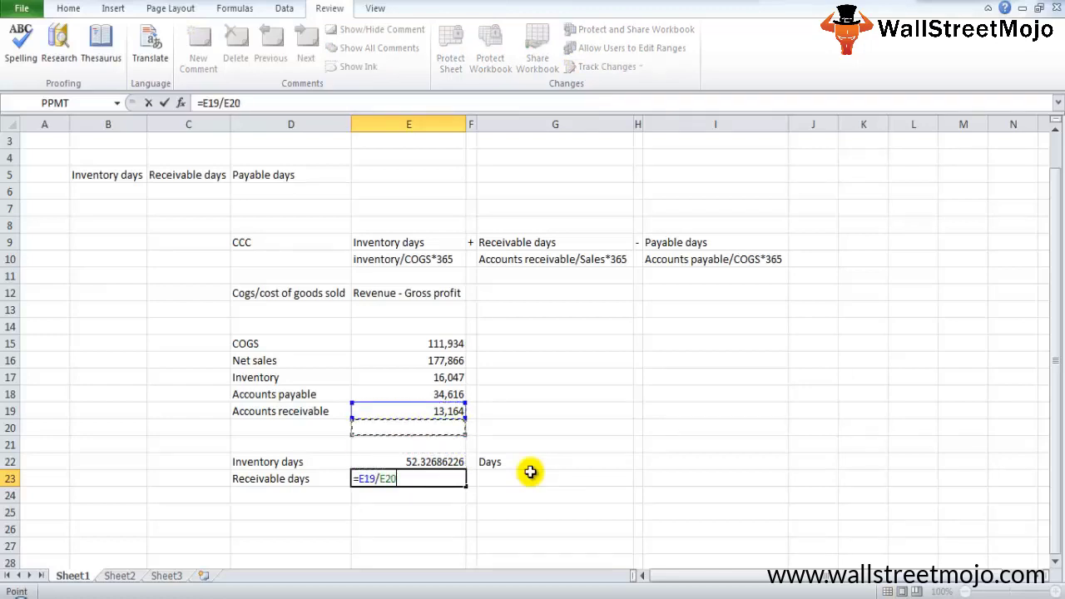
pyautogui.write('*')
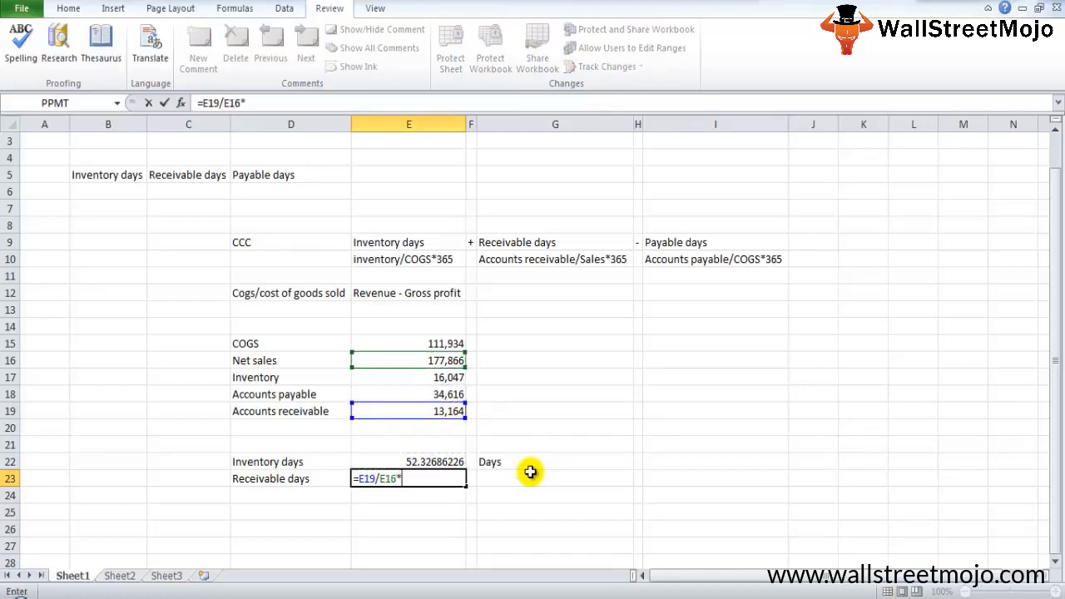
pyautogui.write('365')
pyautogui.press('Return')
pyautogui.press('Up')
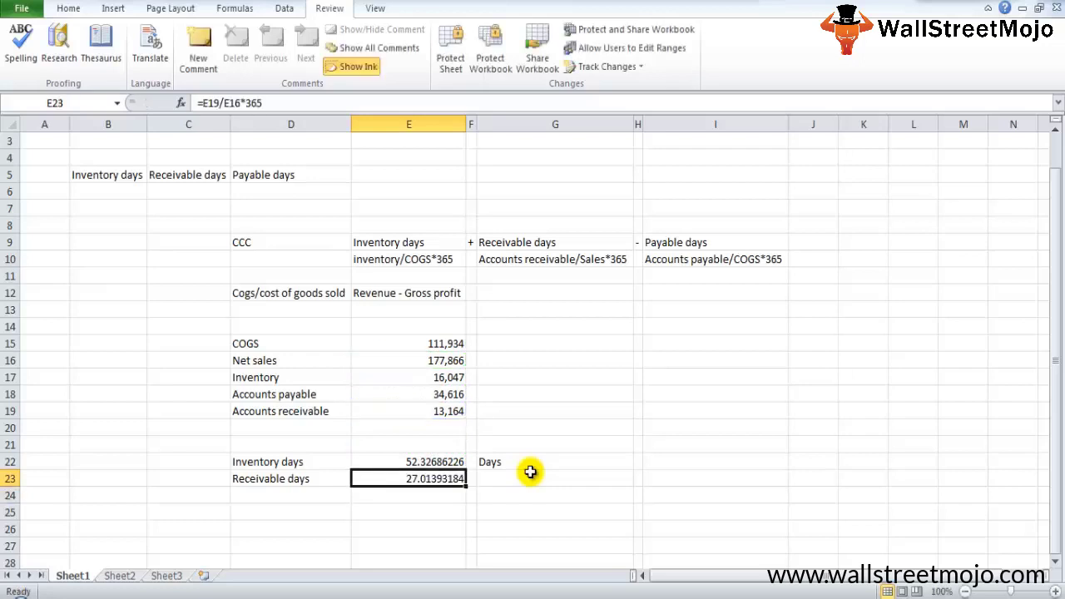
# Step: Enter the unit label "Days" in cell G23 beside the receivable days result
pyautogui.press('Right')
pyautogui.press('Right')
pyautogui.write('Da')
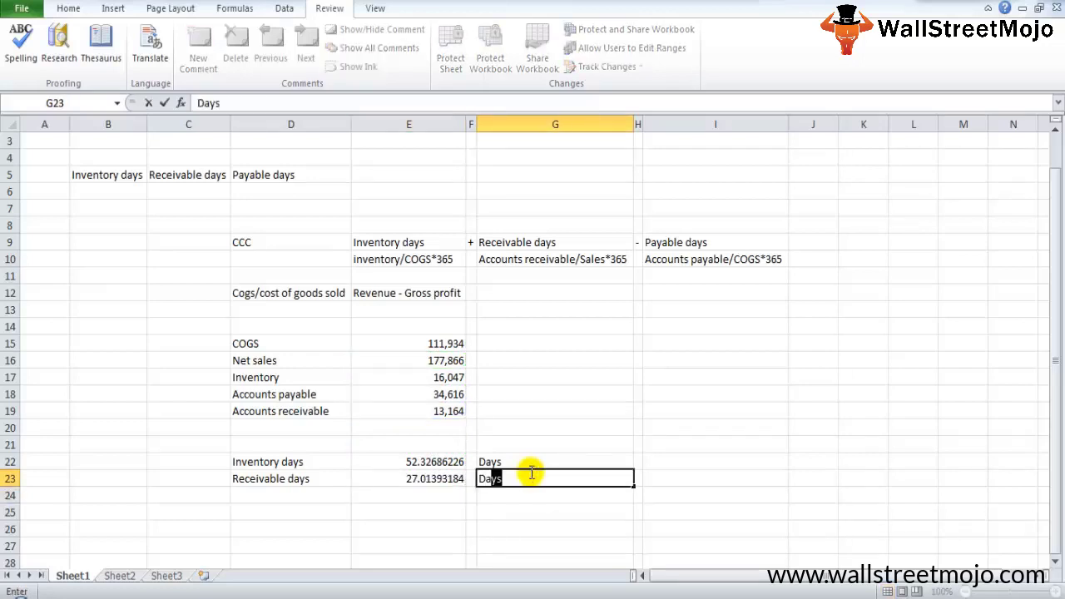
pyautogui.write('ys')
pyautogui.press('Return')
pyautogui.press('Up')
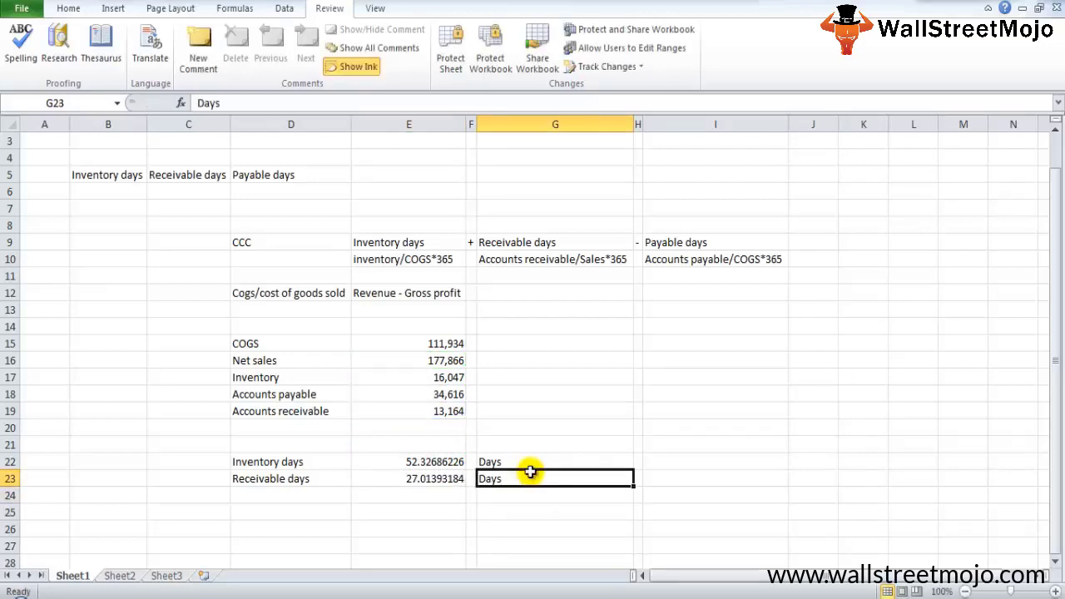
# Step: Enter the year heading 2017 in cell E14 above the collected figures
pyautogui.press('Up')
pyautogui.press('Up')
pyautogui.press('Up')
pyautogui.press('Up')
pyautogui.press('Up')
pyautogui.press('Up')
pyautogui.press('Up')
pyautogui.press('Up')
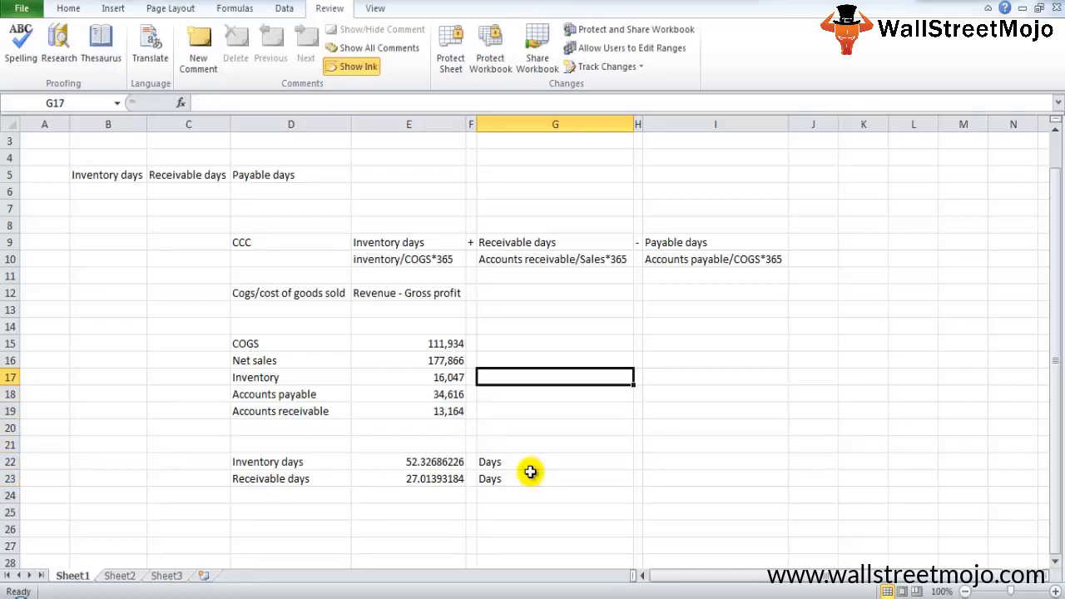
pyautogui.press('Up')
pyautogui.press('Left')
pyautogui.press('Left')
pyautogui.write('2017')
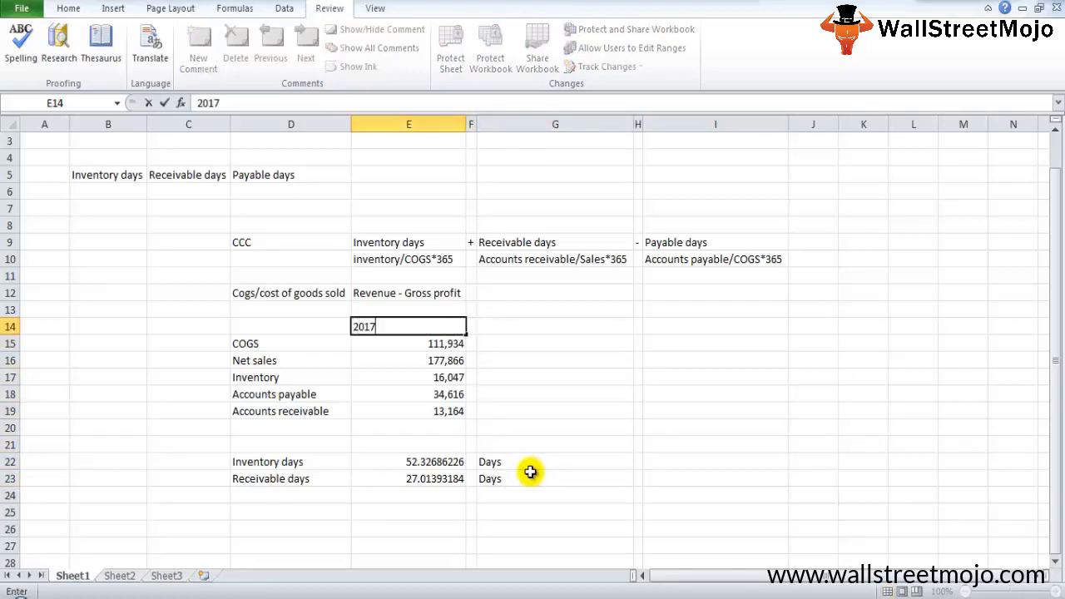
pyautogui.press('Return')
# Step: Enter the label "Payable days" in cell D24 below the receivable days label
pyautogui.press('Down')
pyautogui.press('Down')
pyautogui.press('Down')
pyautogui.press('Down')
pyautogui.press('Down')
pyautogui.press('Down')
pyautogui.press('Down')
pyautogui.press('Down')
pyautogui.press('Down')
pyautogui.press('Down')
pyautogui.press('Down')
pyautogui.press('Down')
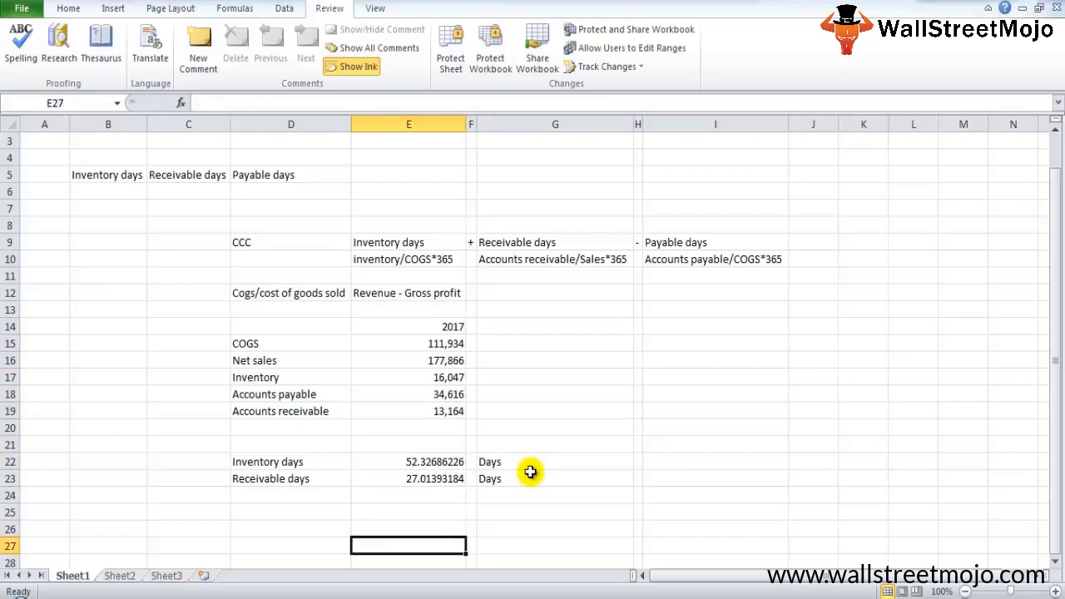
pyautogui.press('Up')
pyautogui.press('Up')
pyautogui.press('Up')
pyautogui.press('Left')
pyautogui.write('Pay')
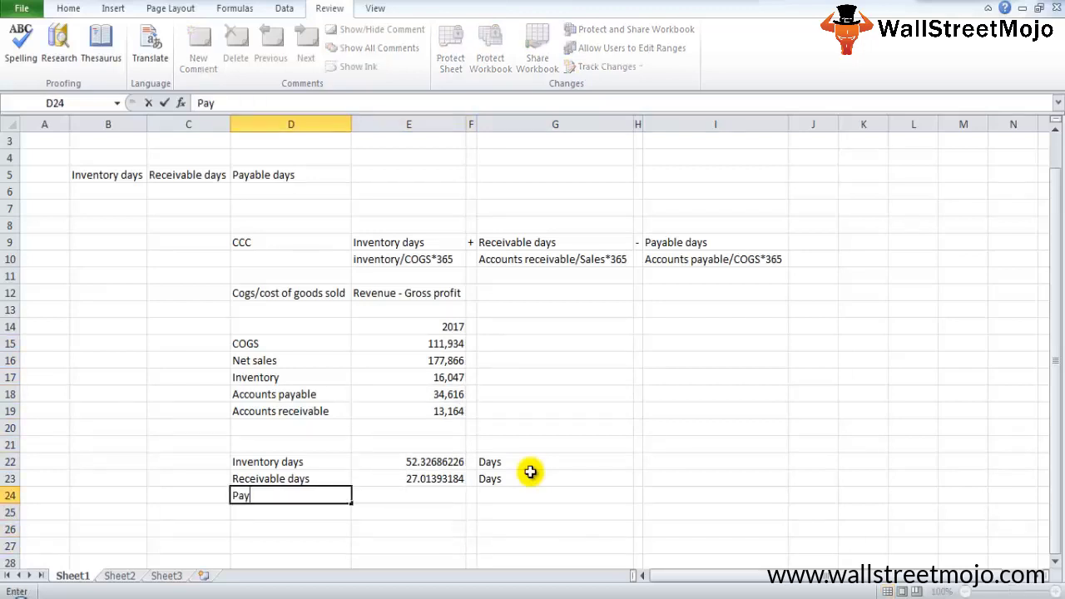
pyautogui.write('able days')
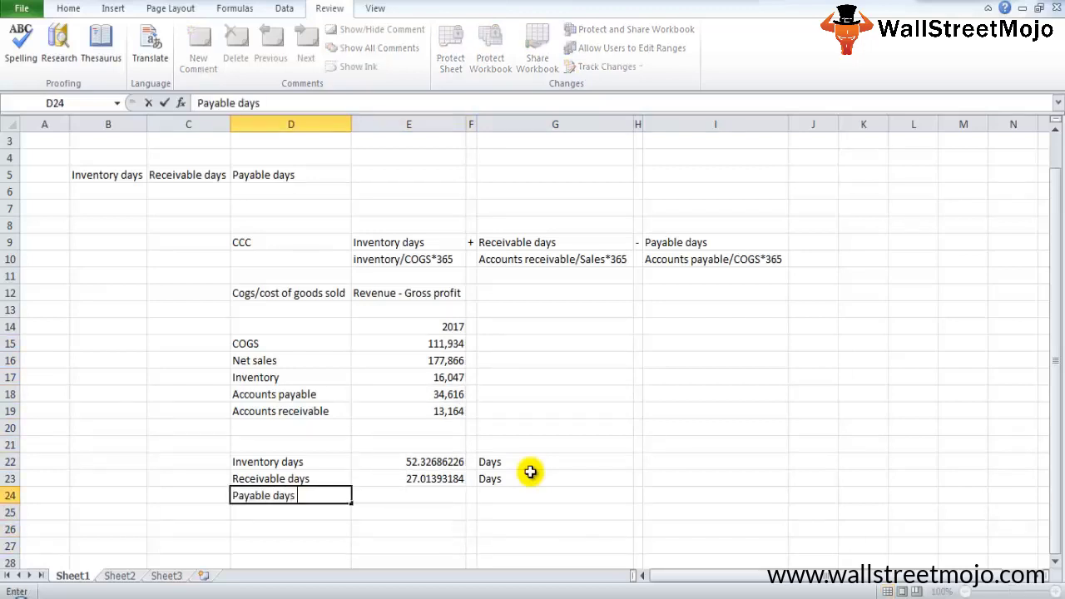
pyautogui.press('Right')
# Step: Calculate payable days in cell E24 with the formula =E18/E15*365
pyautogui.press('Right')
pyautogui.press('Left')
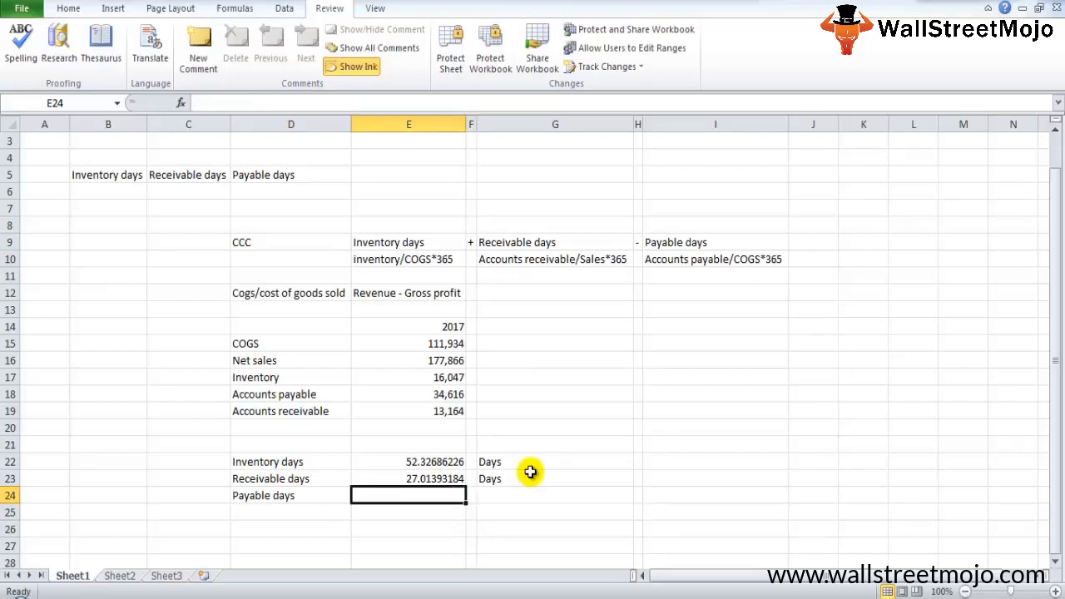
pyautogui.write('=')
pyautogui.press('Up')
pyautogui.press('Up')
pyautogui.press('Up')
pyautogui.press('Up')
pyautogui.press('Up')
pyautogui.press('Up')
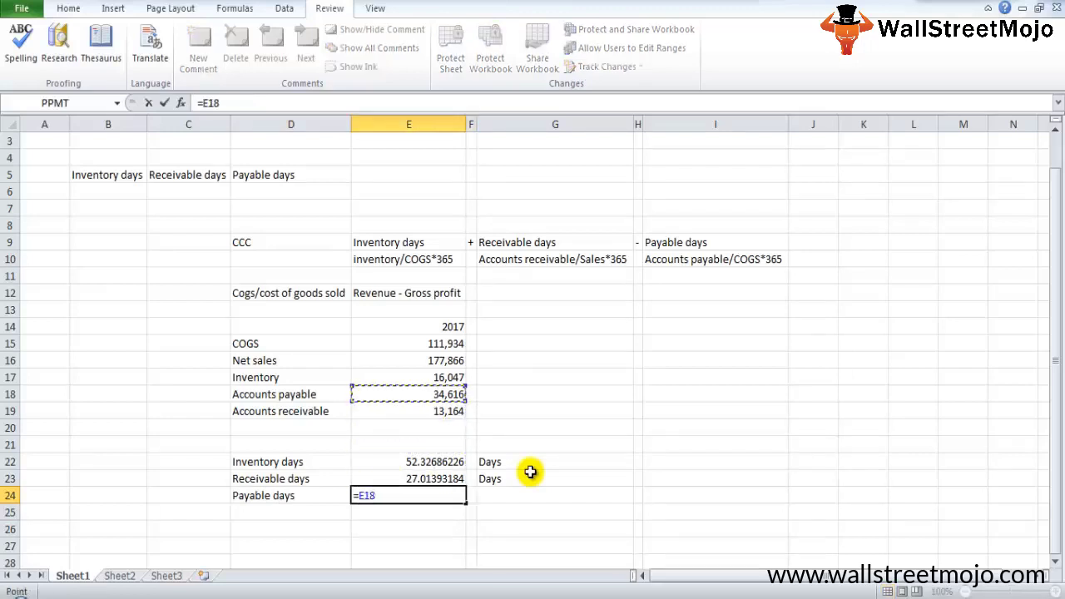
pyautogui.write('/')
pyautogui.press('Up')
pyautogui.press('Up')
pyautogui.press('Up')
pyautogui.press('Up')
pyautogui.press('Up')
pyautogui.press('Up')
pyautogui.press('Up')
pyautogui.press('Up')
pyautogui.press('Up')
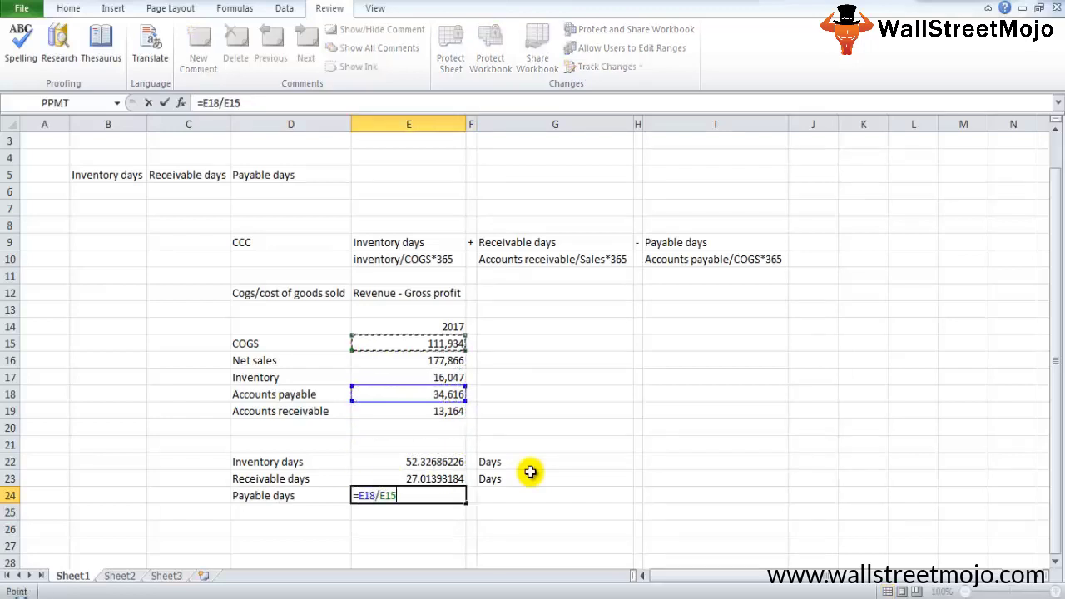
pyautogui.write('*365')
pyautogui.press('Return')
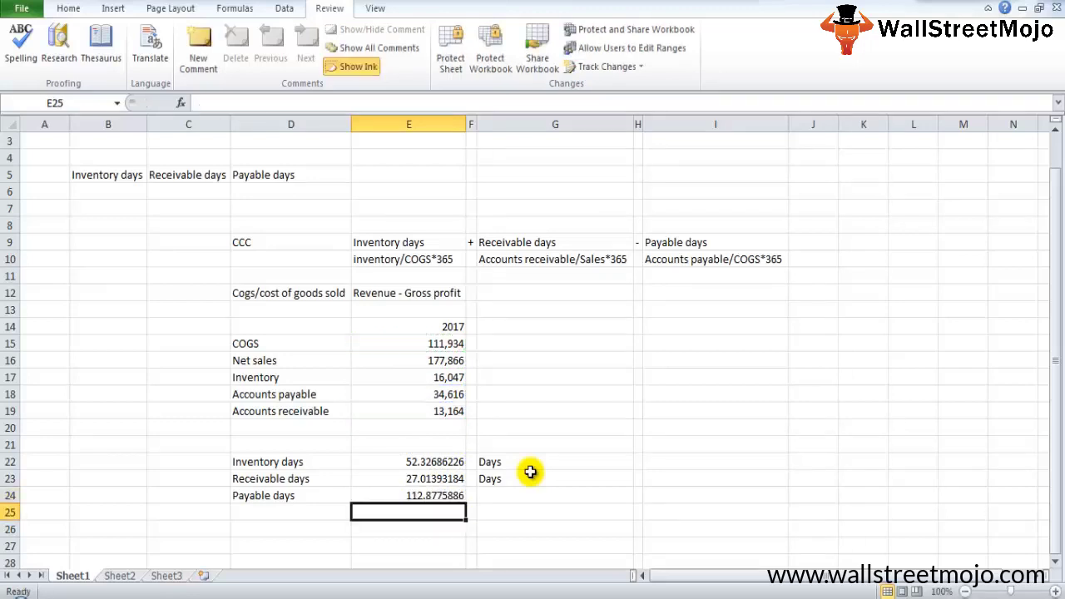
# Step: Enter the unit label "Days" in cell G24 beside the payable days result
pyautogui.press('Up')
pyautogui.press('Right')
pyautogui.press('Right')
pyautogui.write('Days')
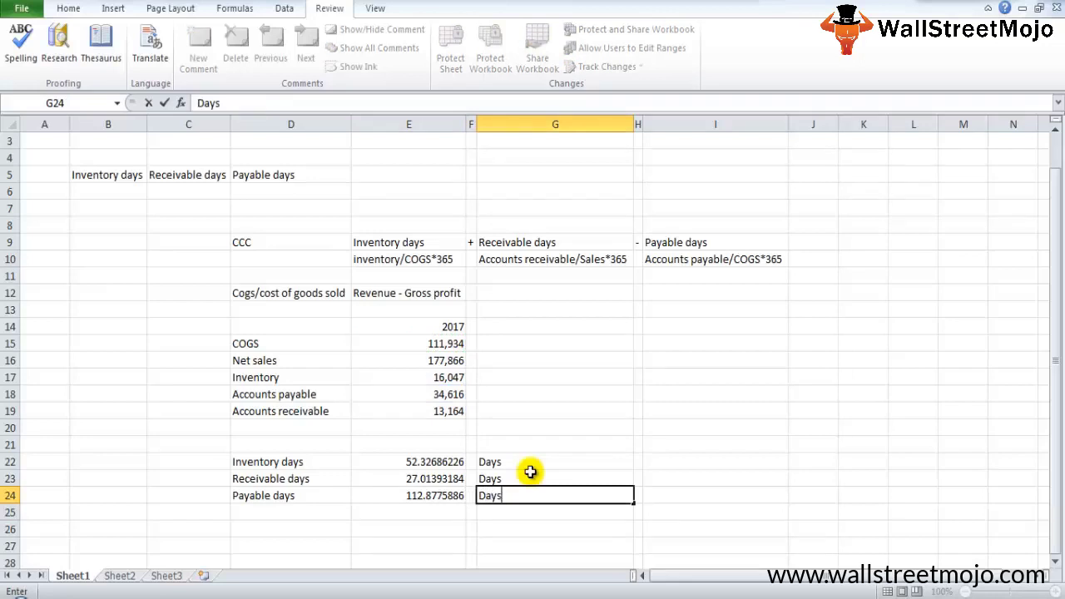
pyautogui.press('Return')
# Step: Enter the label "CCC" in cell D26, leaving one blank row below the payable days label
pyautogui.press('Up')
pyautogui.press('Left')
pyautogui.press('Left')
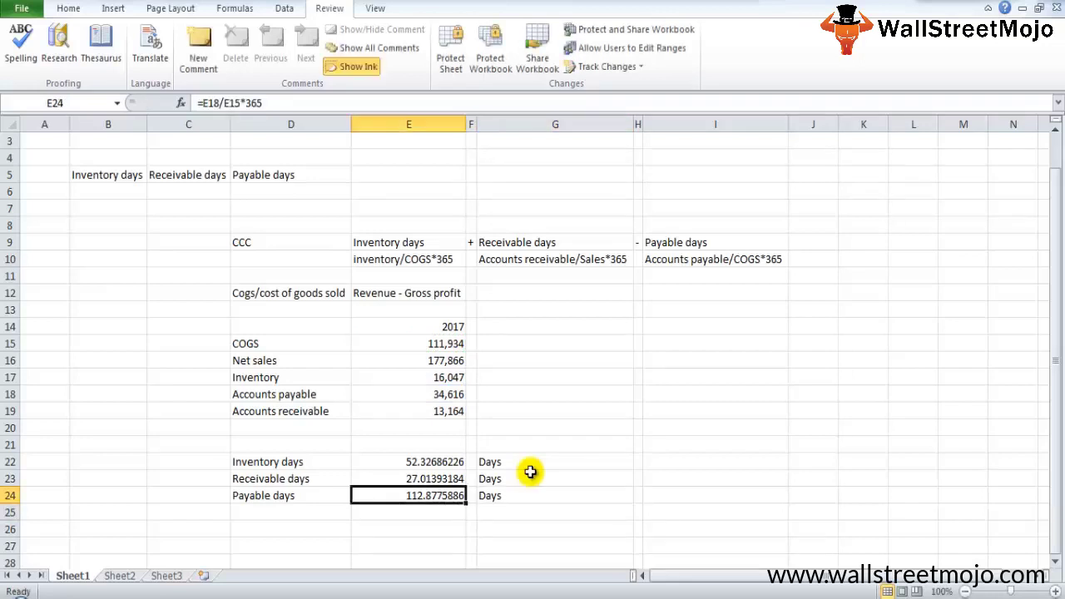
pyautogui.press('Down')
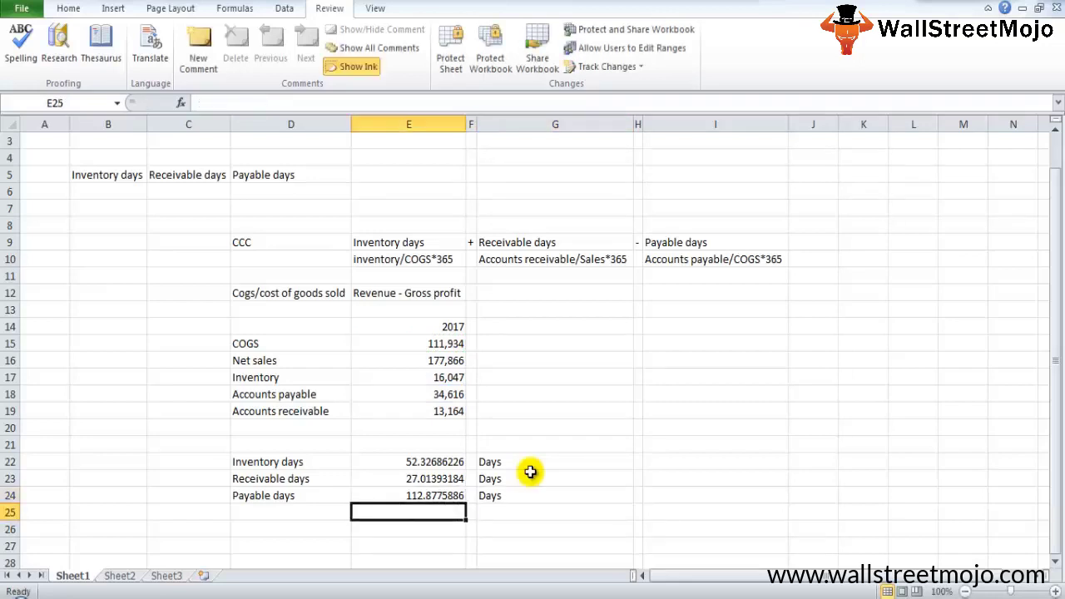
pyautogui.press('Down')
pyautogui.press('Down')
pyautogui.press('Up')
pyautogui.press('Left')
pyautogui.press('Left')
pyautogui.press('Right')
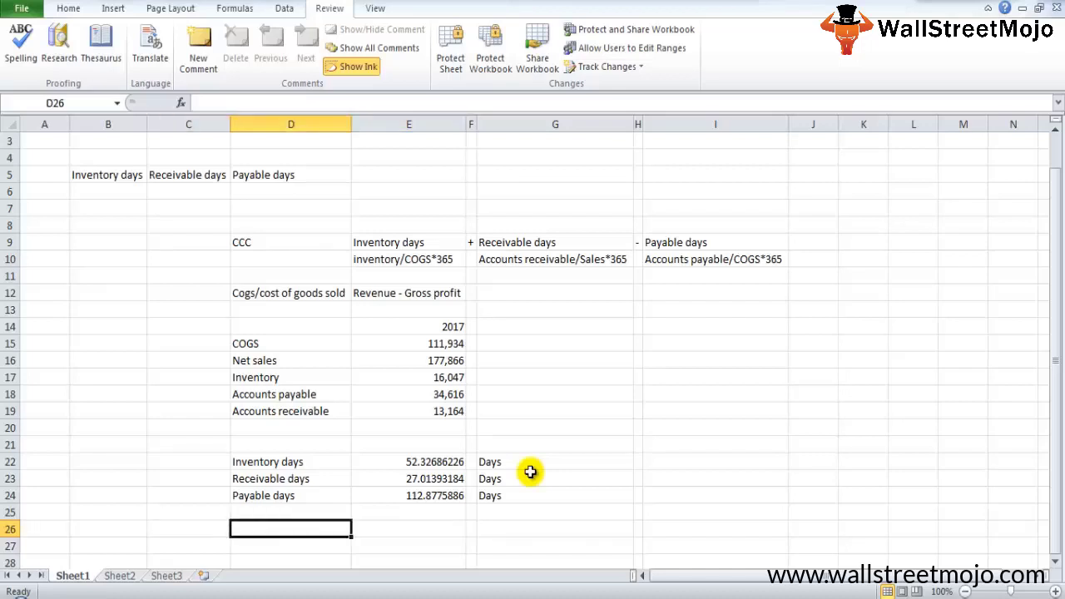
pyautogui.write('CCC')
pyautogui.press('Return')
pyautogui.press('Up')
# Step: Calculate the cash conversion cycle in cell E26 with the formula =E22+E23-E24 and select the result to review its formula
pyautogui.press('Right')
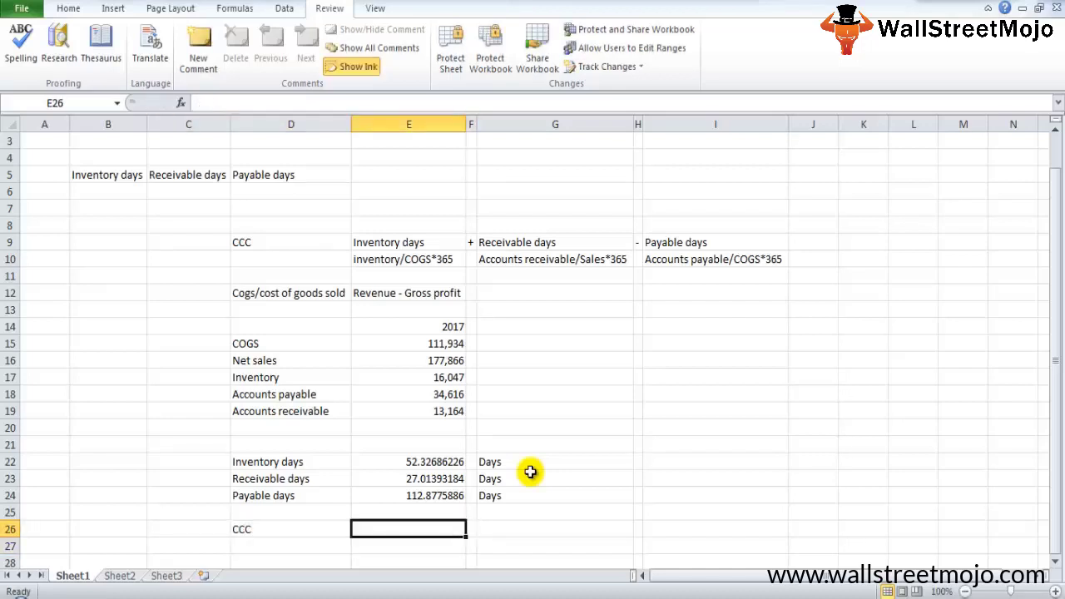
pyautogui.write('=')
pyautogui.press('Up')
pyautogui.press('Up')
pyautogui.press('Up')
pyautogui.press('Up')
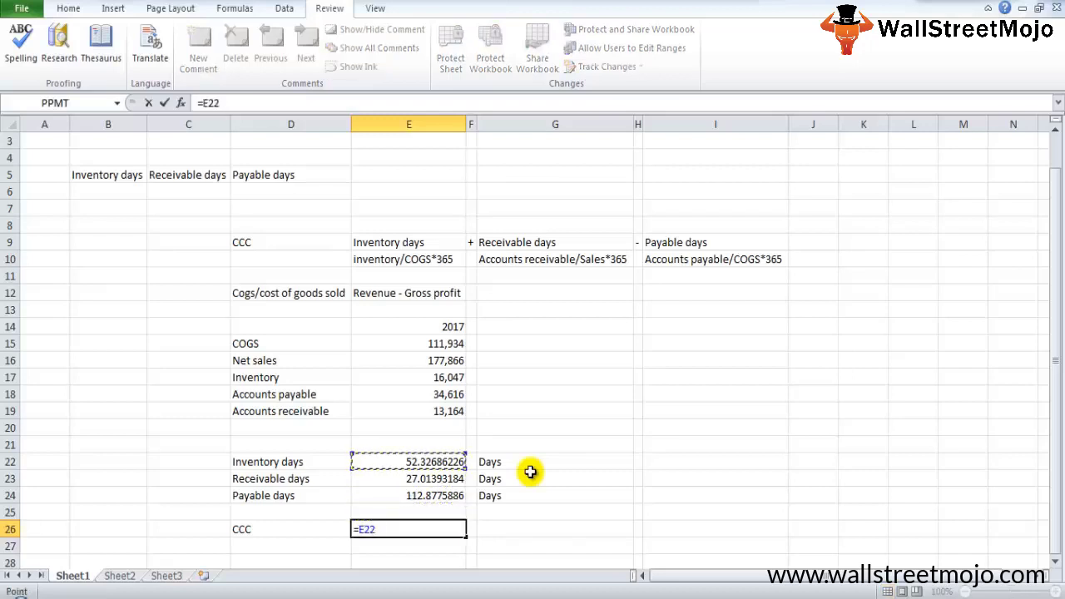
pyautogui.write('+')
pyautogui.press('Up')
pyautogui.press('Up')
pyautogui.press('Up')
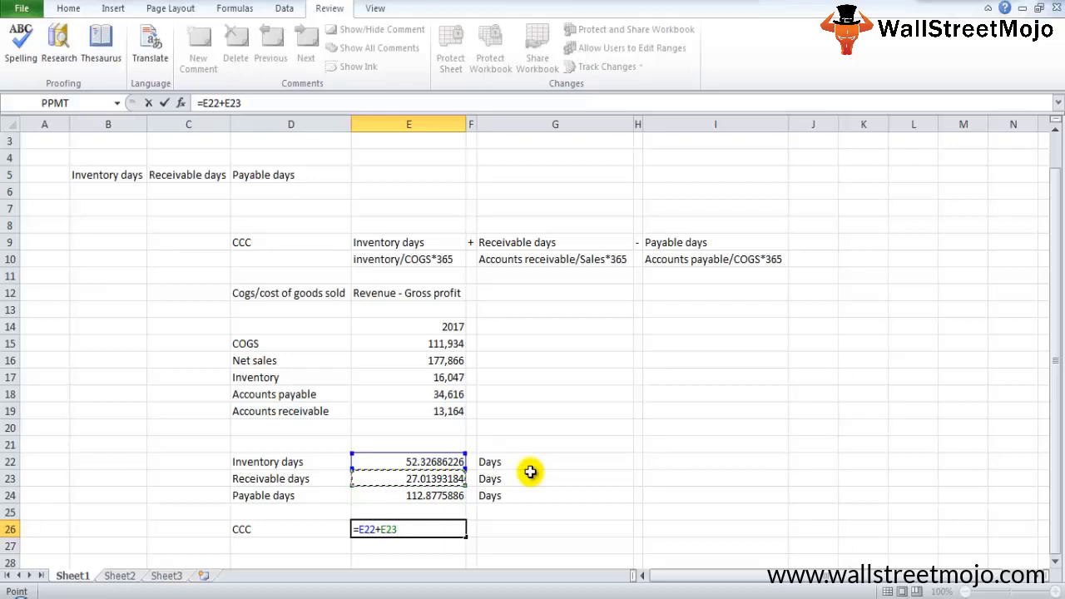
pyautogui.write('-')
pyautogui.press('Up')
pyautogui.press('Up')
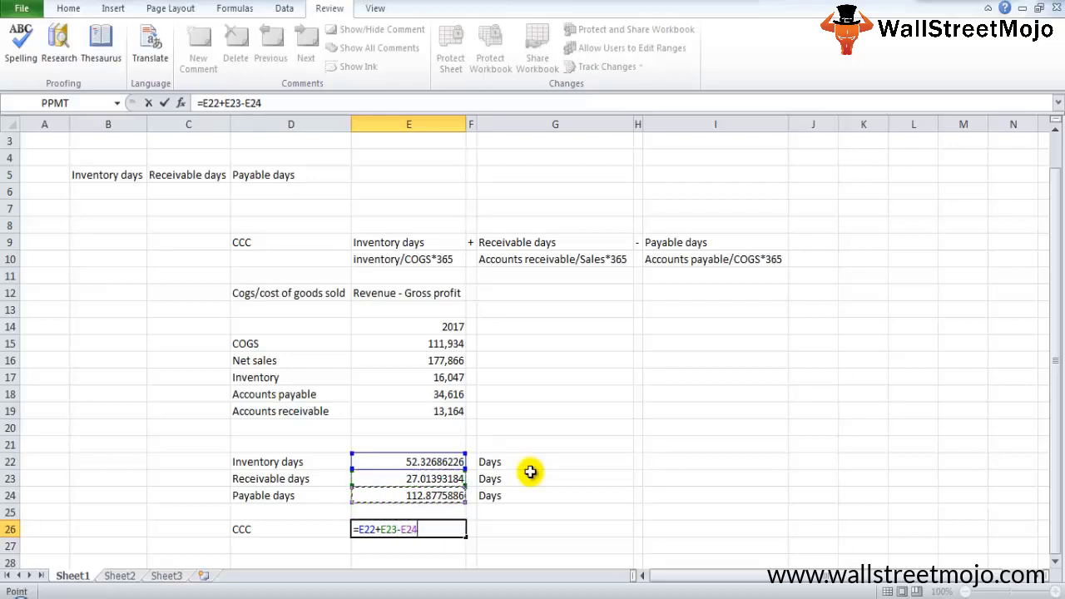
pyautogui.press('Return')
pyautogui.click(409, 343)
pyautogui.click(373, 528)
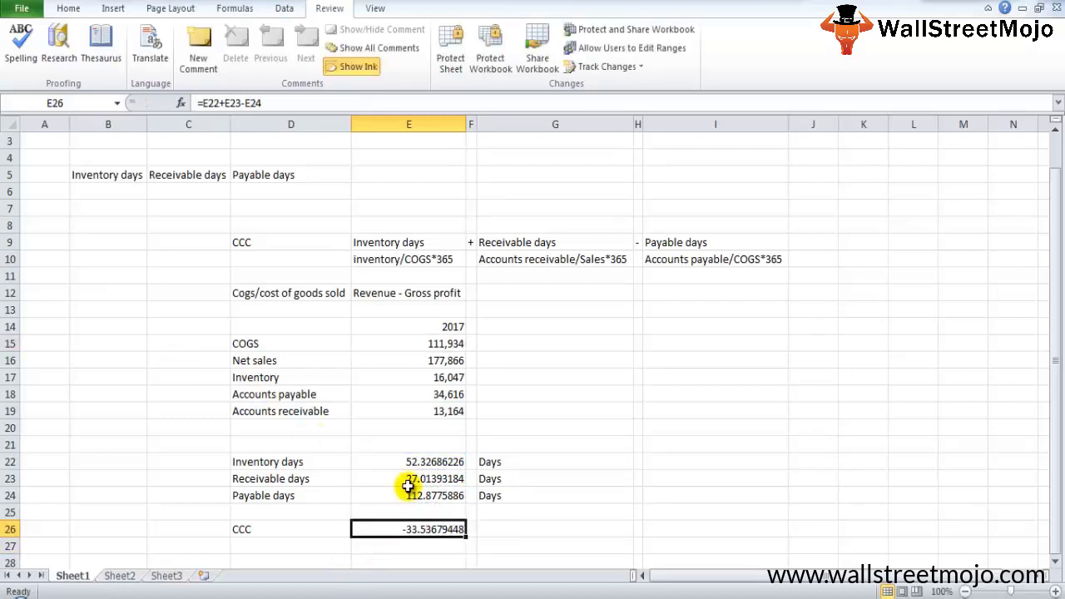
# Step: Switch to the WallStreetMojo cash conversion cycle article in the browser and read its section on interpreting the cycle
pyautogui.scroll(-1, 409, 486)
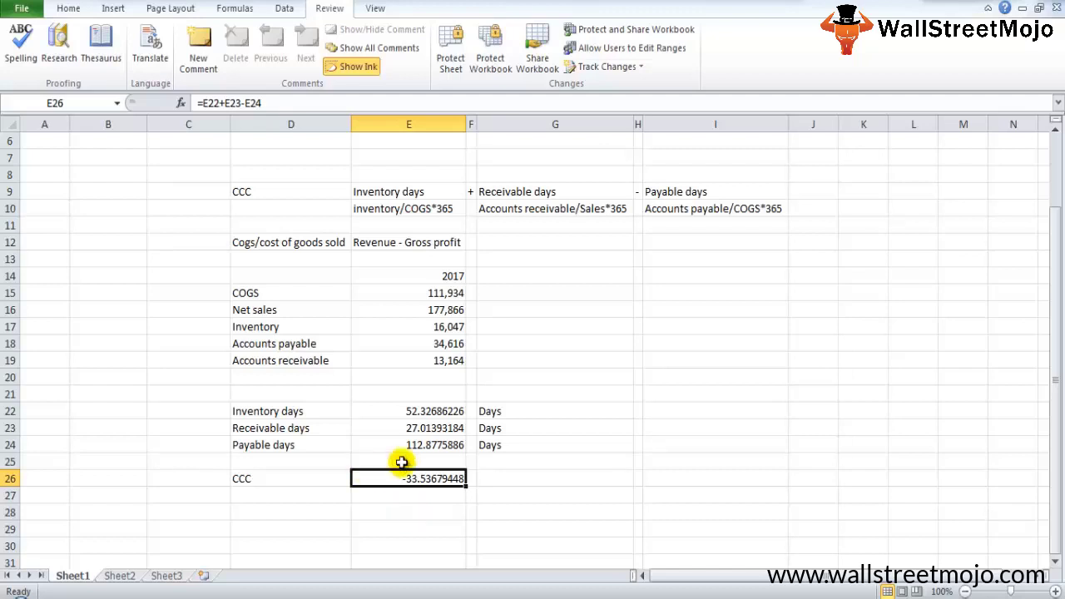
pyautogui.click(381, 376)
pyautogui.scroll(2, 392, 380)
pyautogui.scroll(-2, 398, 384)
pyautogui.scroll(-1, 398, 385)
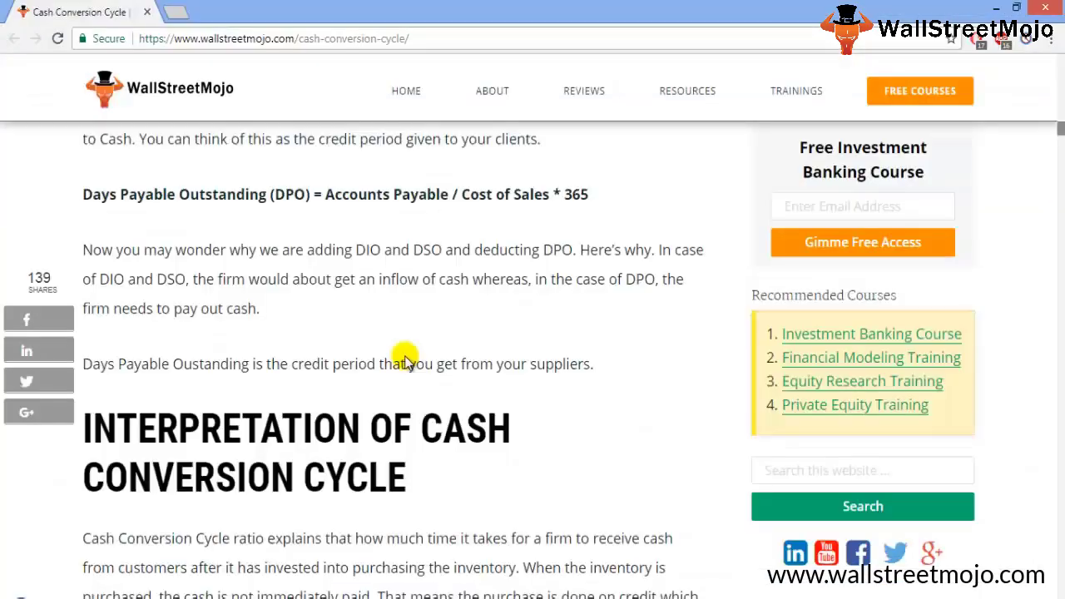
pyautogui.scroll(-10, 408, 354)
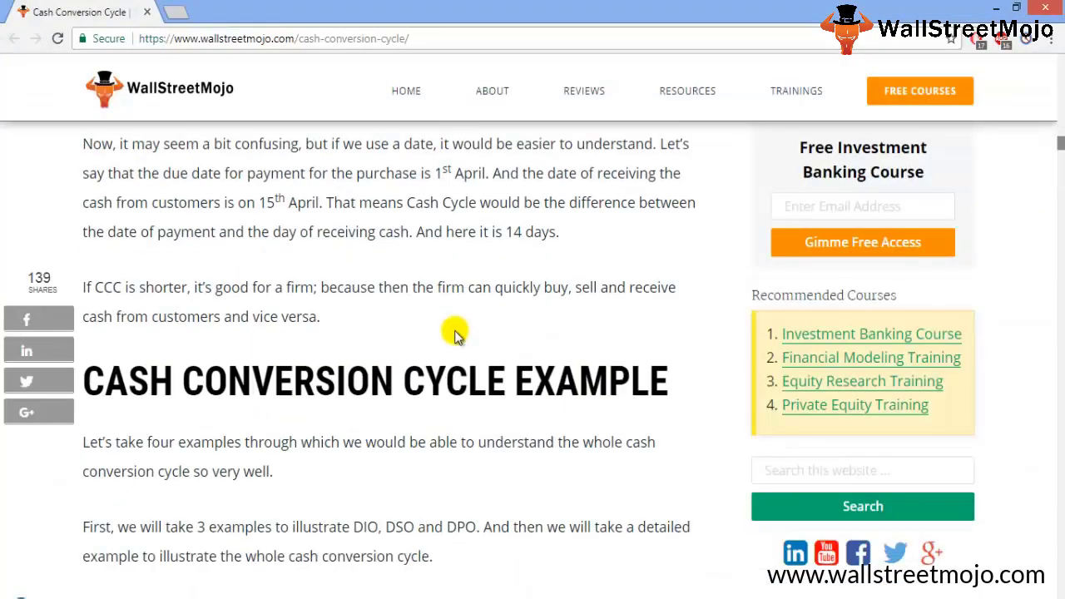
pyautogui.scroll(9, 454, 333)
pyautogui.scroll(-4, 457, 333)
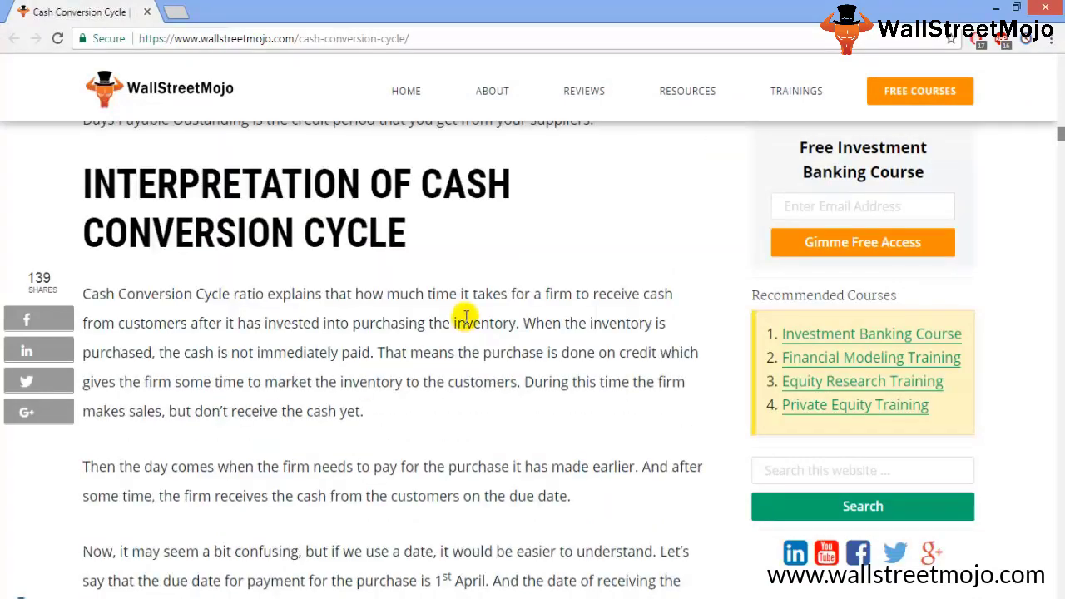